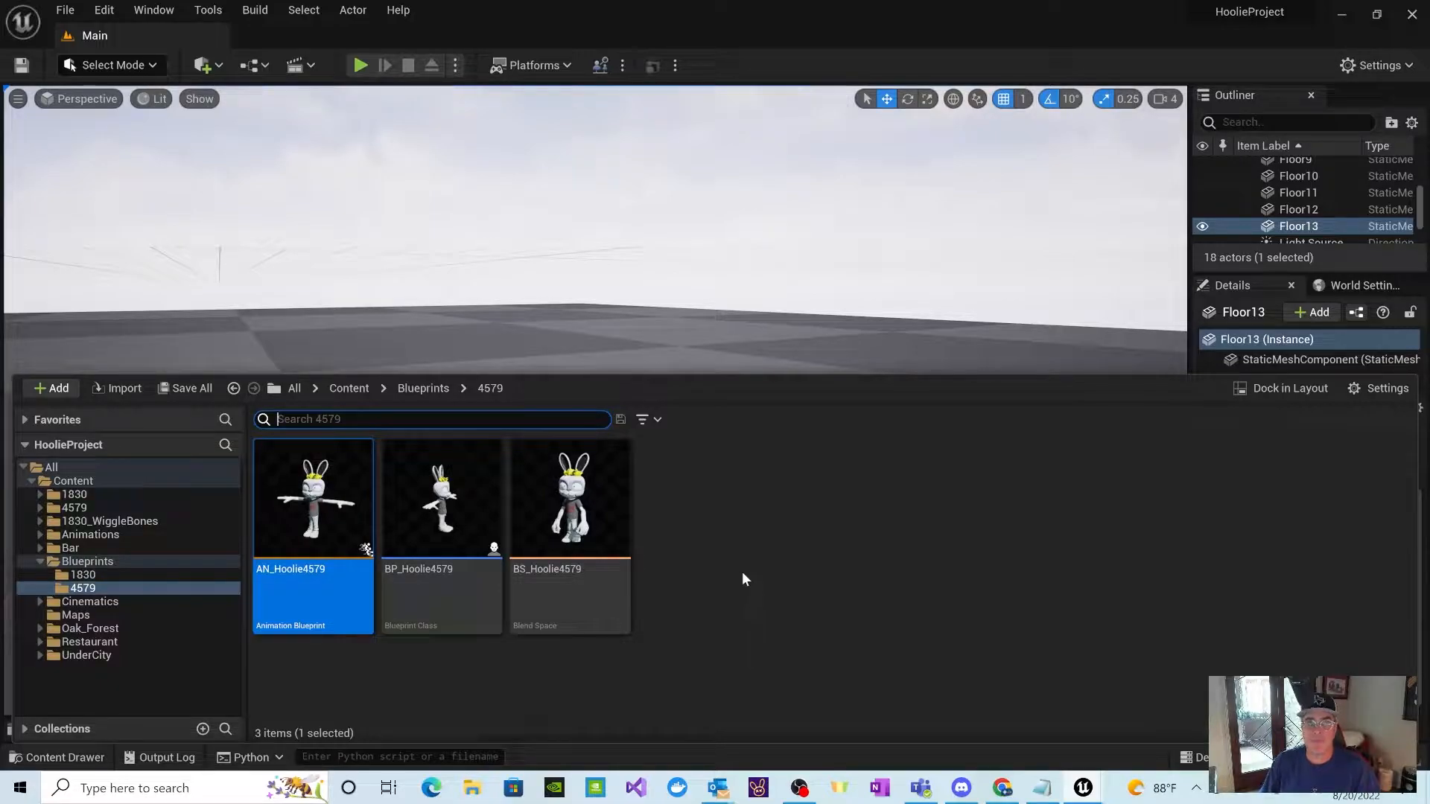
Step: Open the AN_Hoolie4579 animation blueprint and move the Output Pose node farther away from the Locomotion nodes in the AnimGraph
double_click(323, 572)
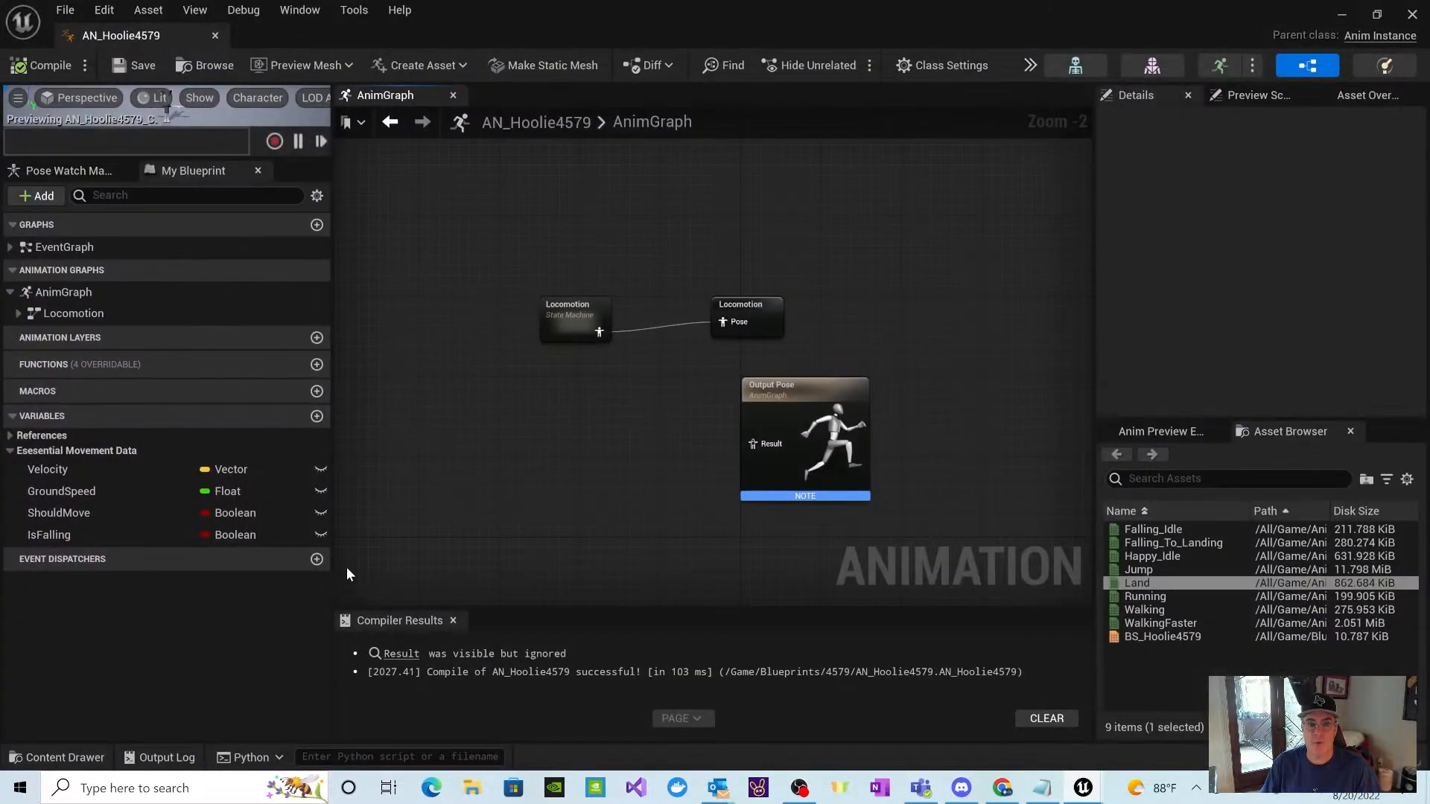
scroll(663, 365, "up", 2)
right_click_drag(665, 364, 686, 336)
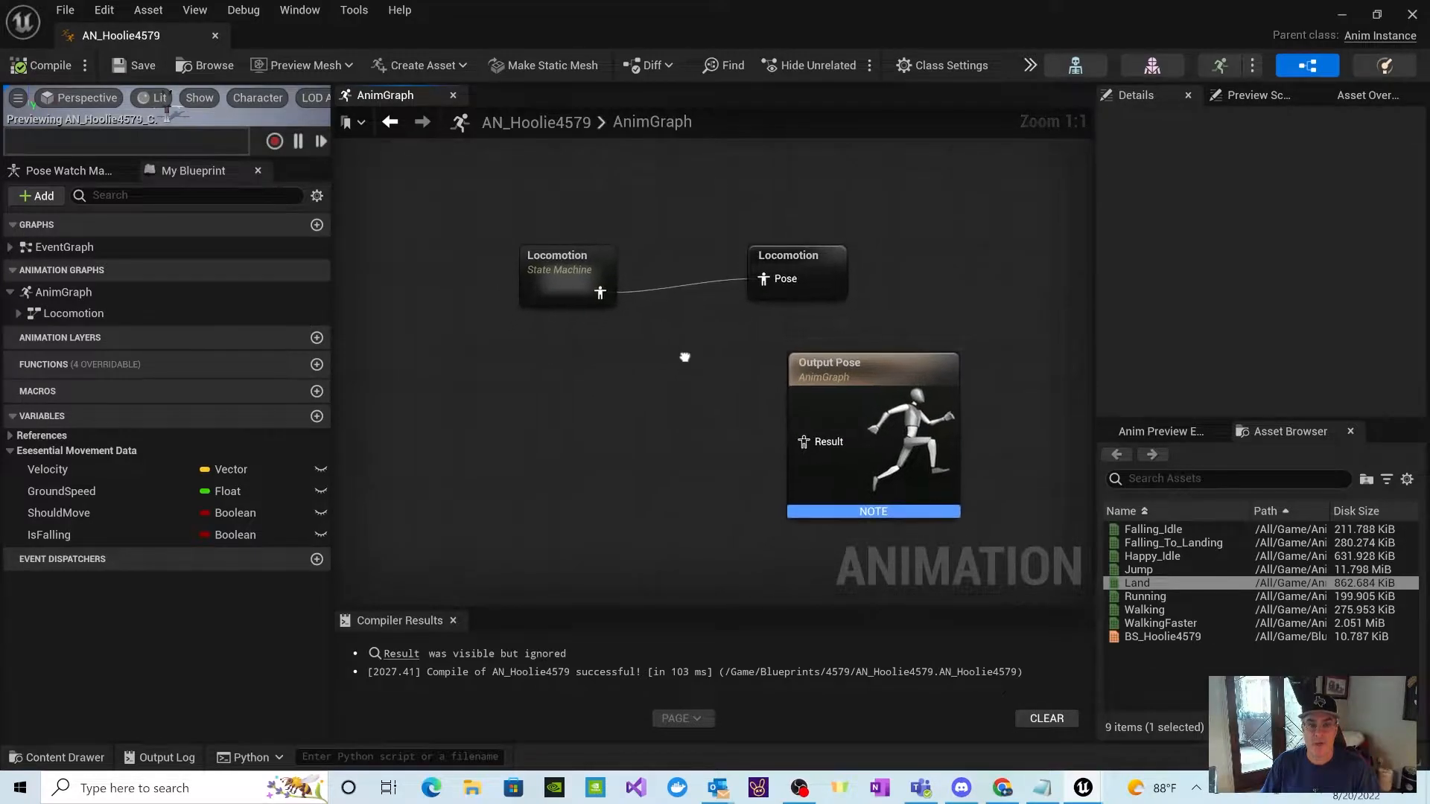
mouse_move(558, 277)
left_click_drag(826, 373, 920, 387)
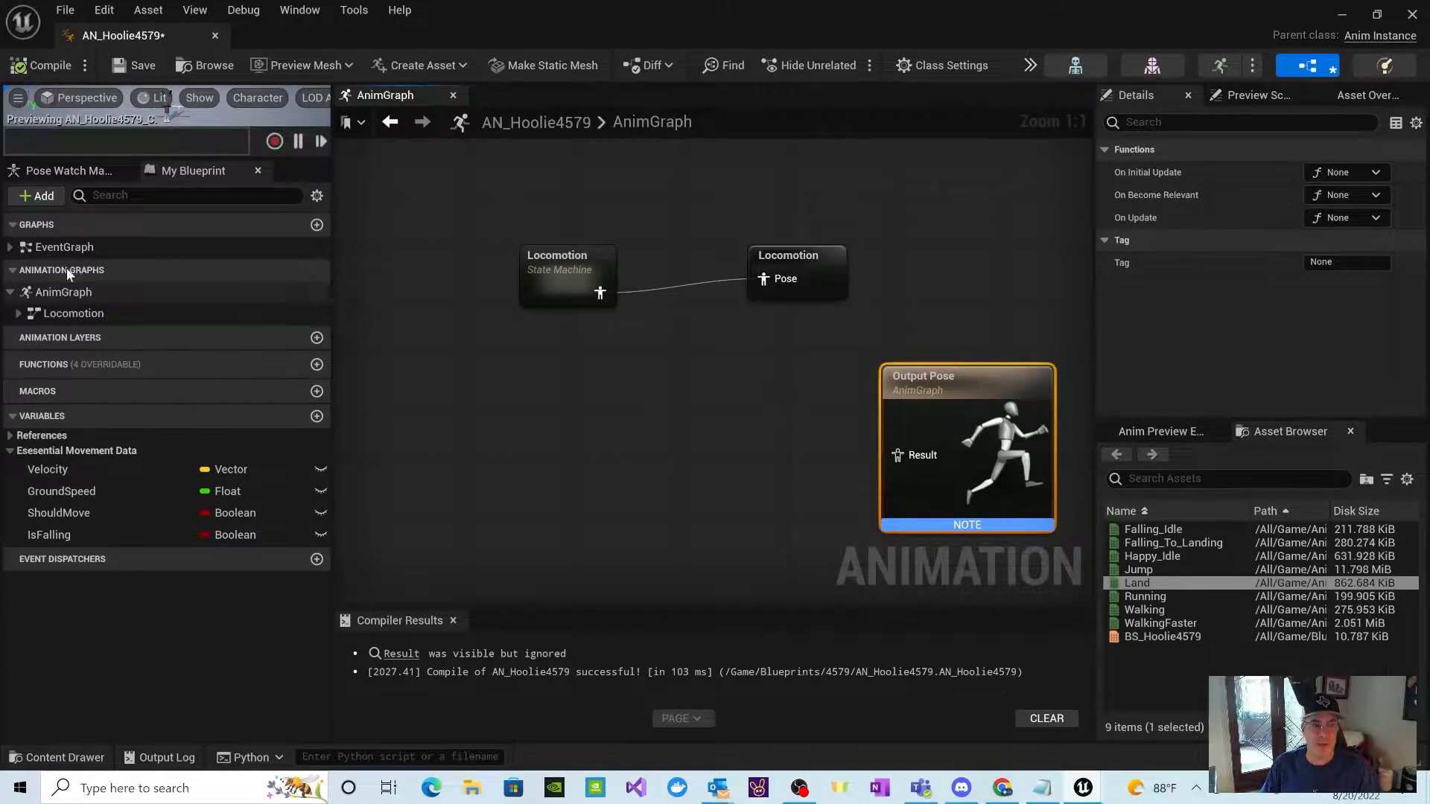
Step: Review the Event Graph's logic and return to the AnimGraph
left_click(66, 248)
double_click(67, 248)
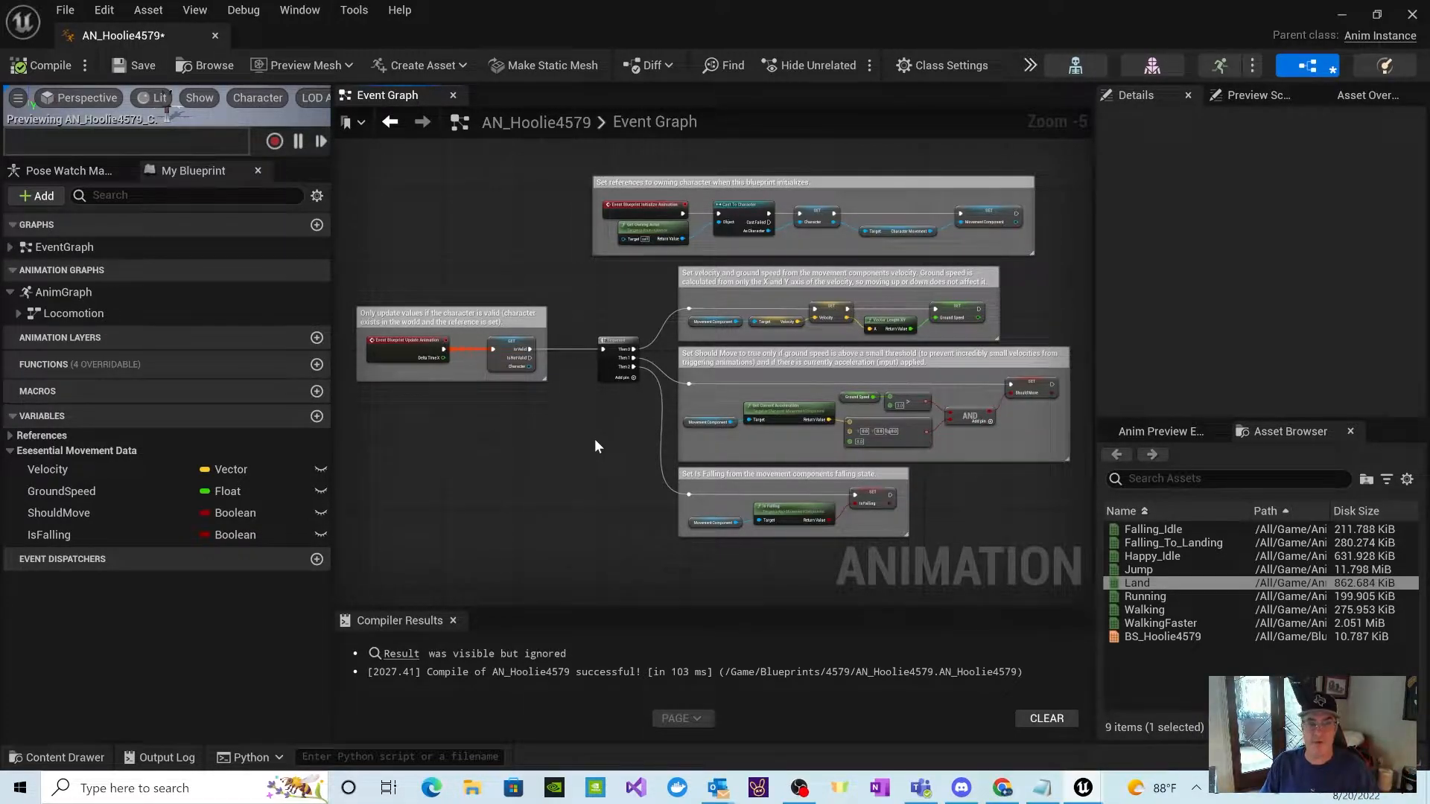
left_click(49, 296)
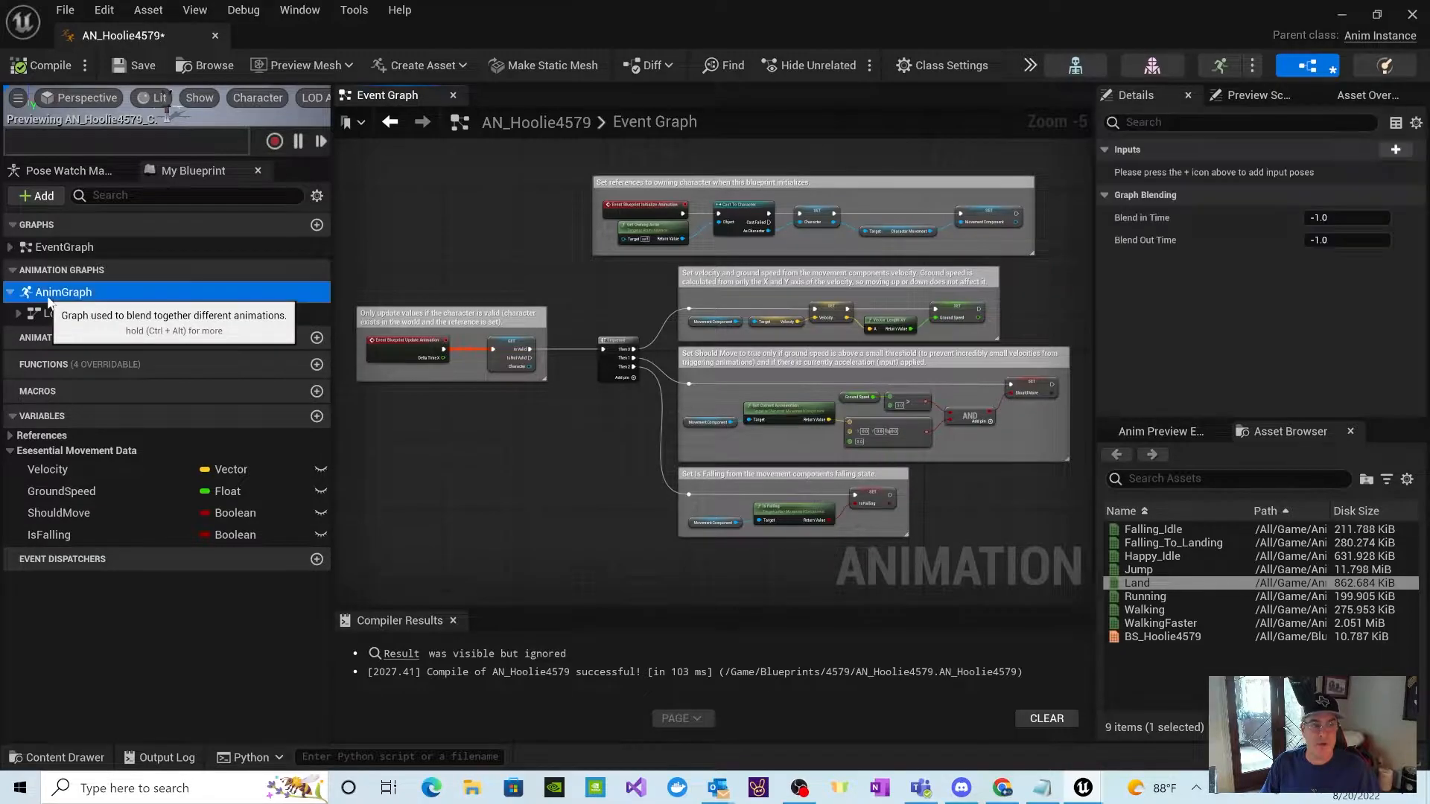
double_click(47, 296)
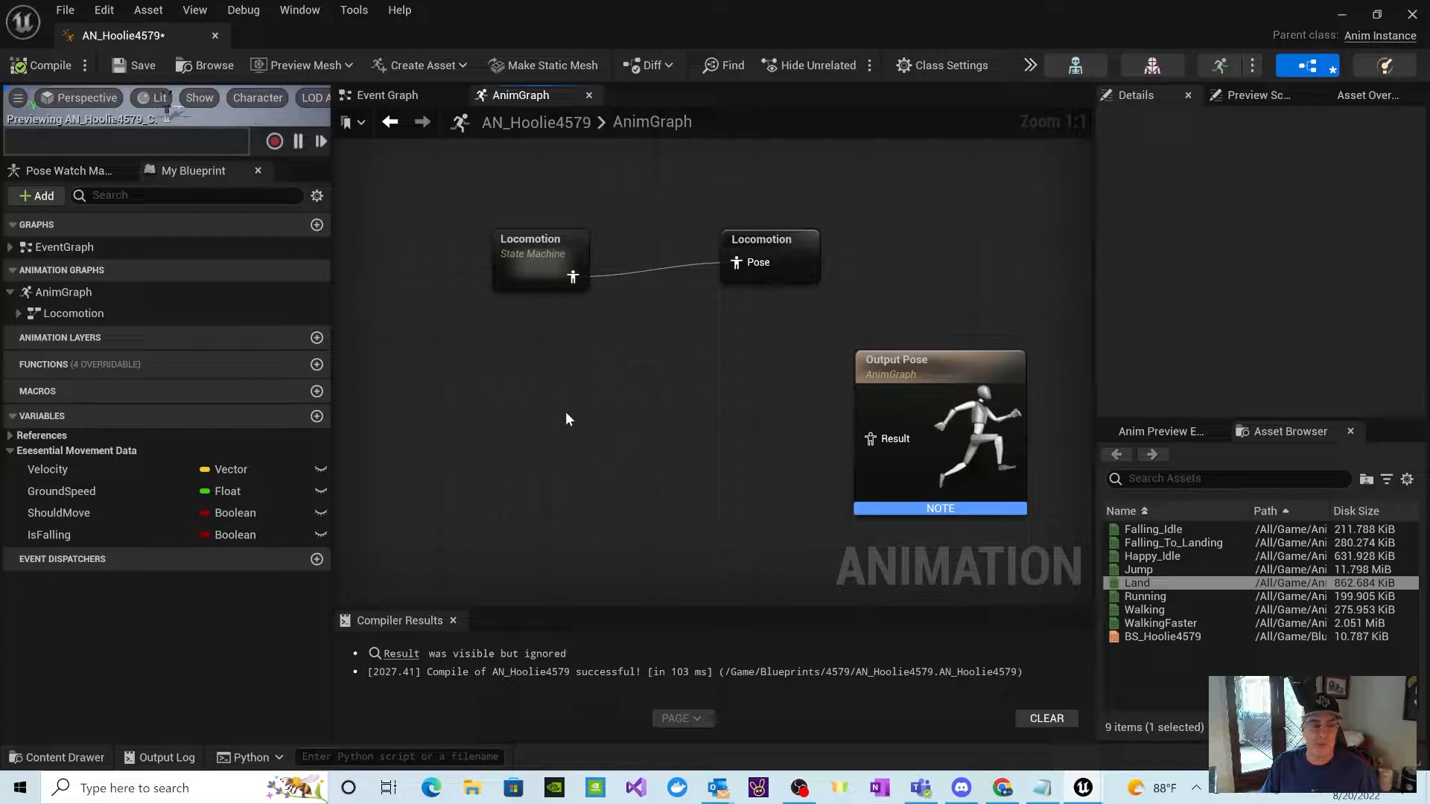
Step: Add a new state machine named Main States to the AnimGraph and place it below the Locomotion state machine
right_click(505, 449)
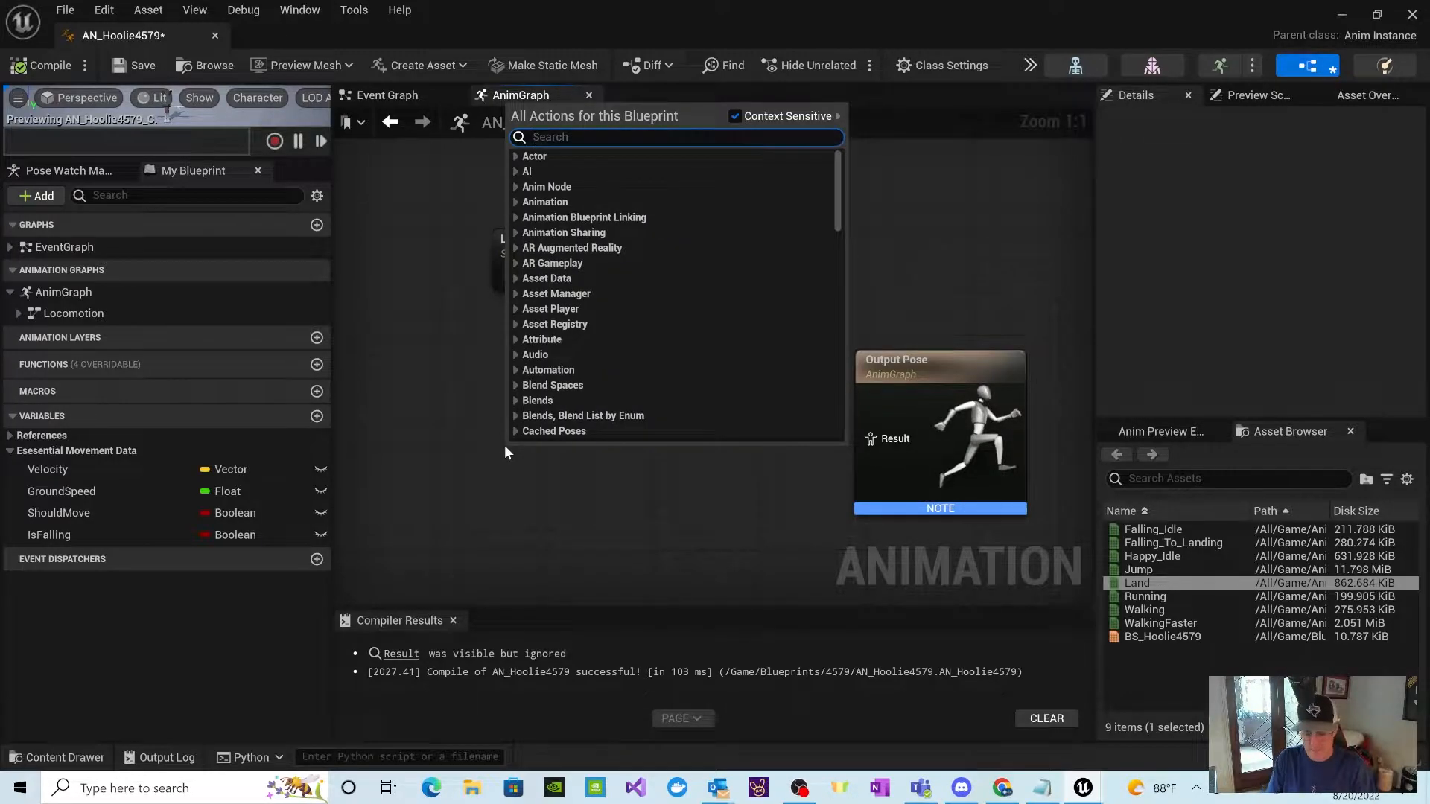
type("Stat")
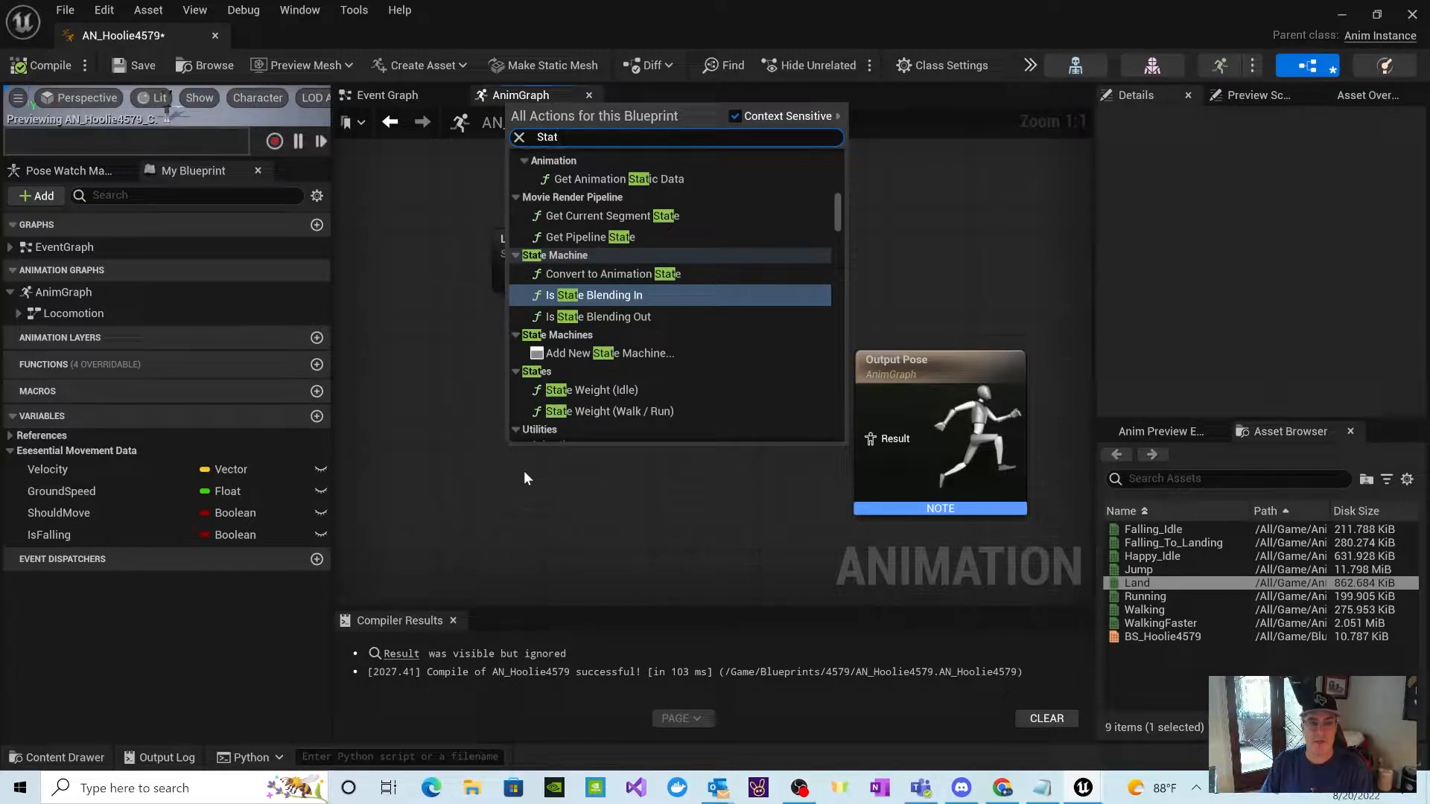
left_click(619, 355)
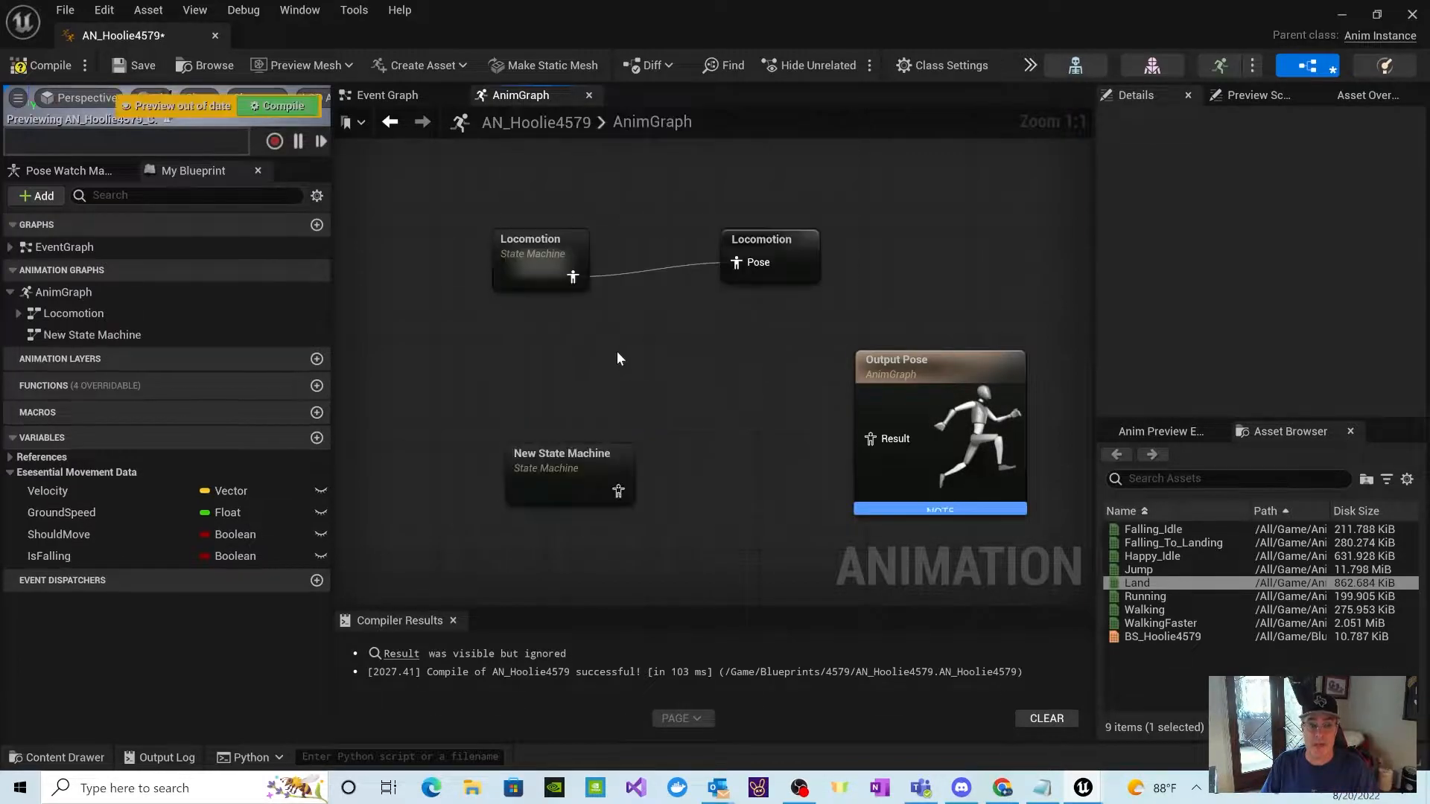
double_click(563, 452)
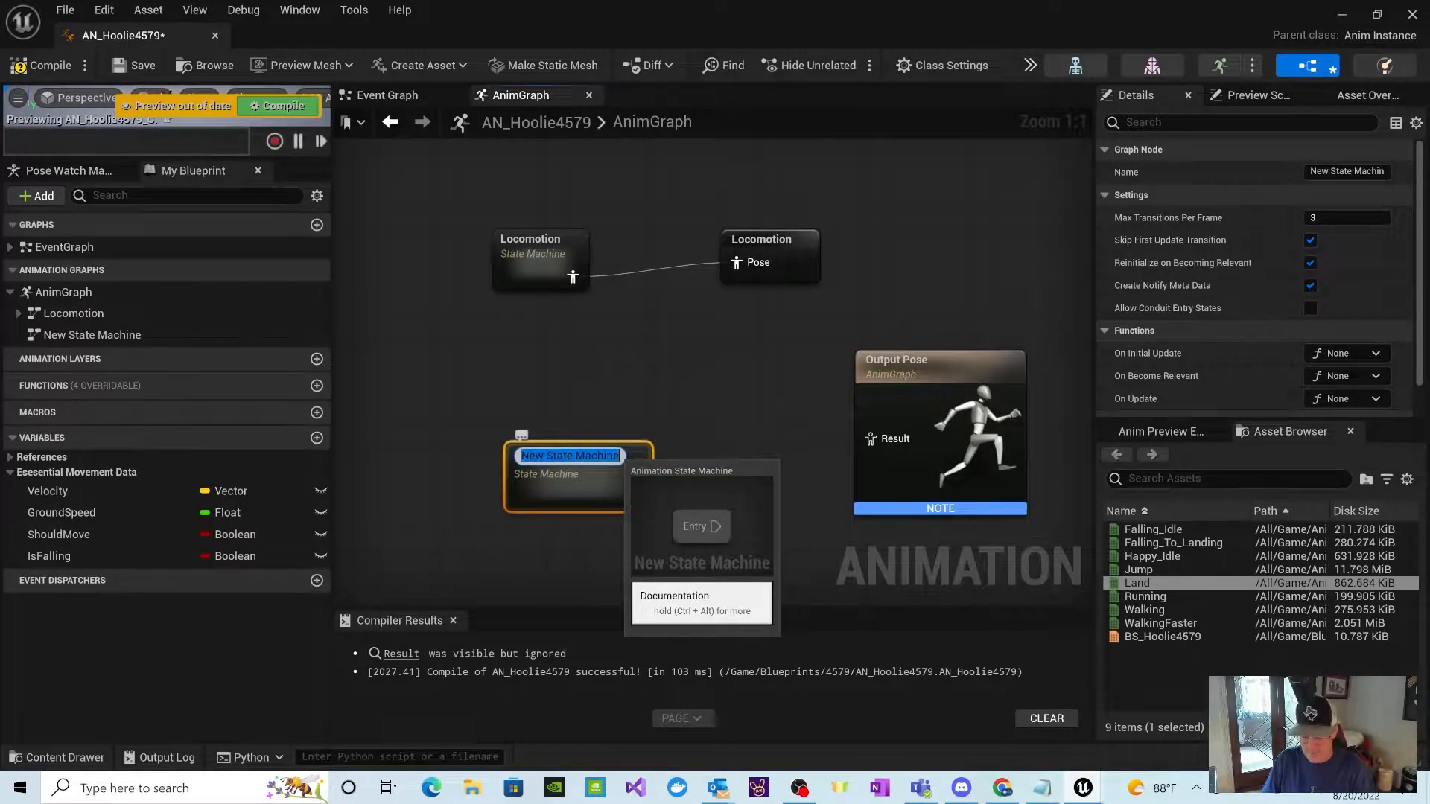
type("Main States")
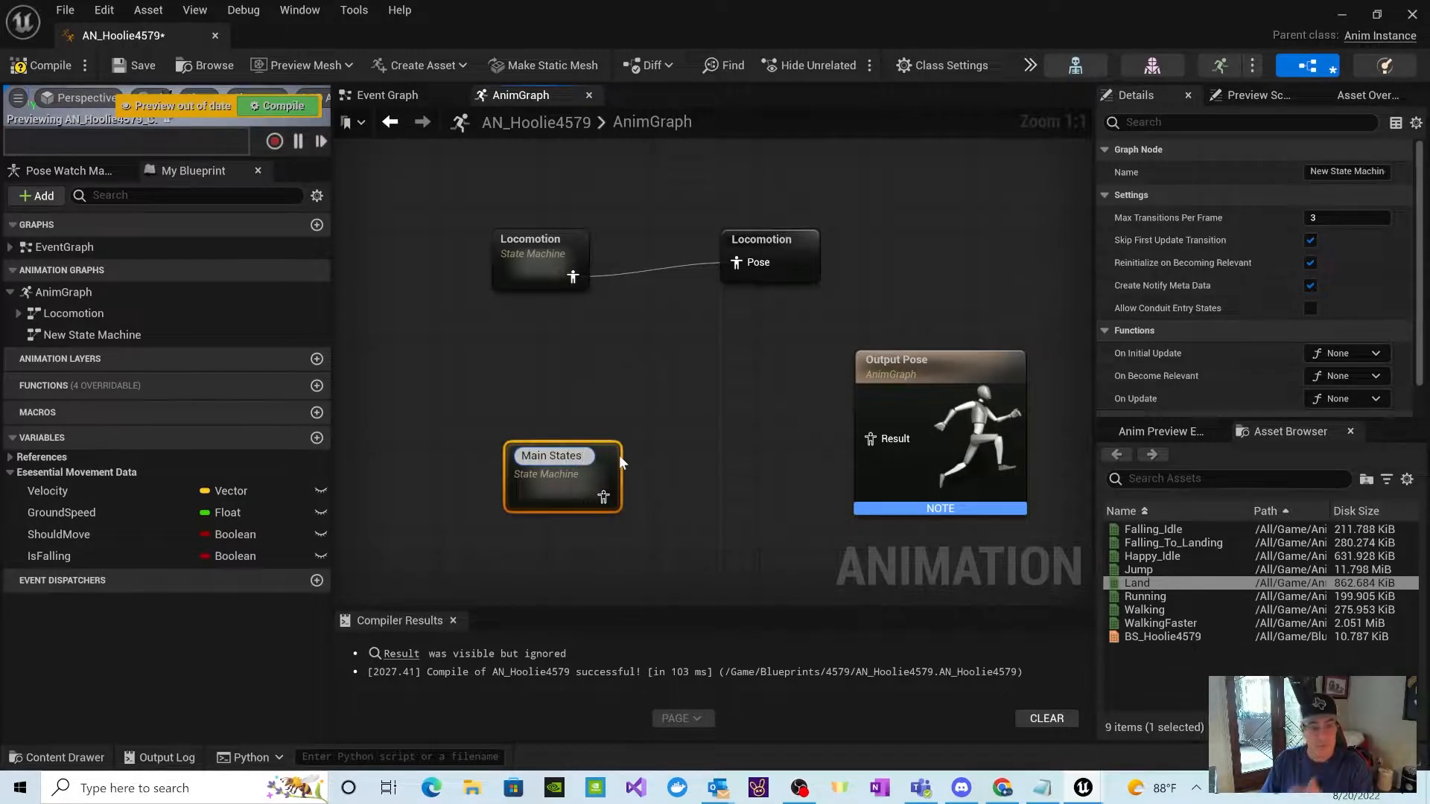
left_click(668, 444)
left_click_drag(578, 459, 538, 405)
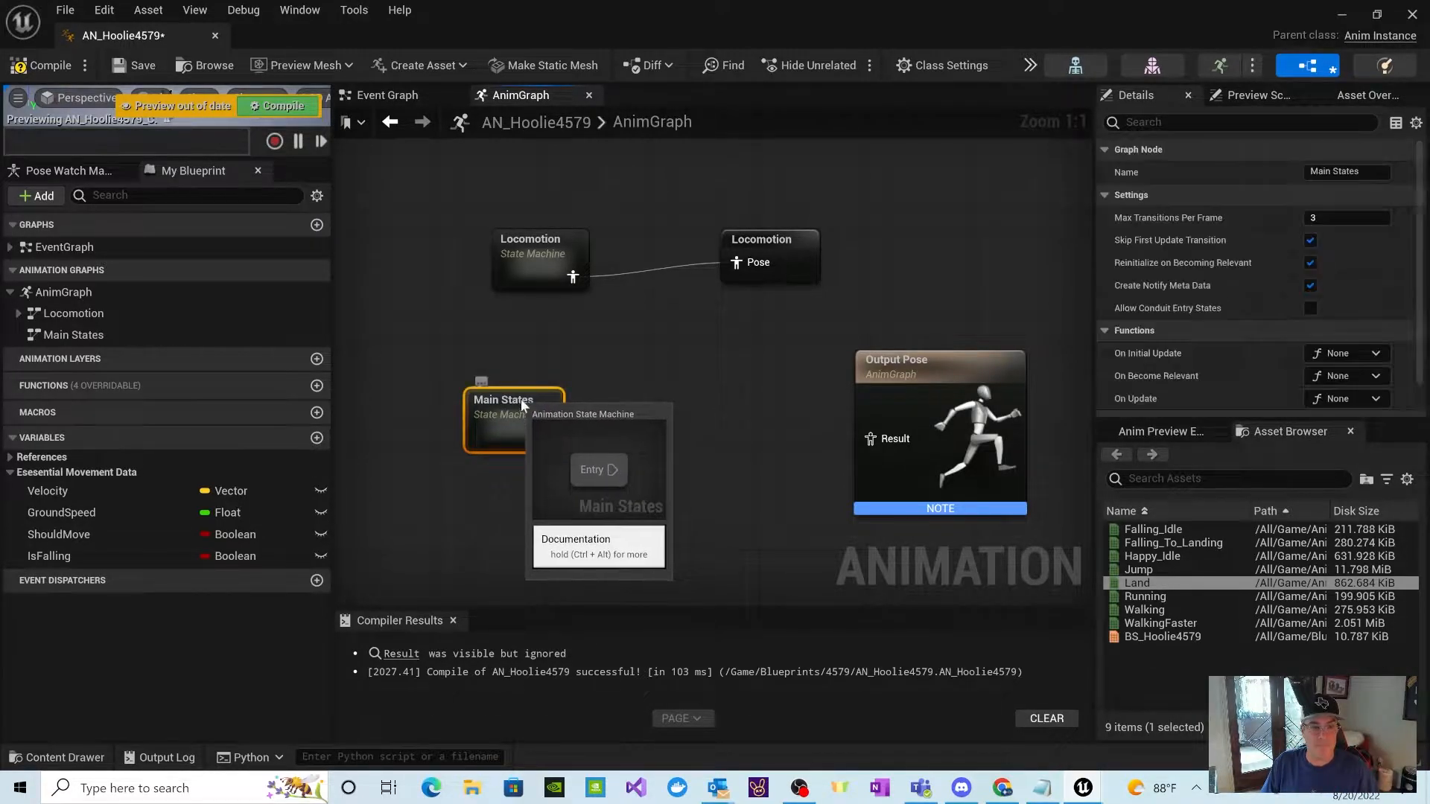
double_click(538, 405)
left_click_drag(727, 372, 485, 361)
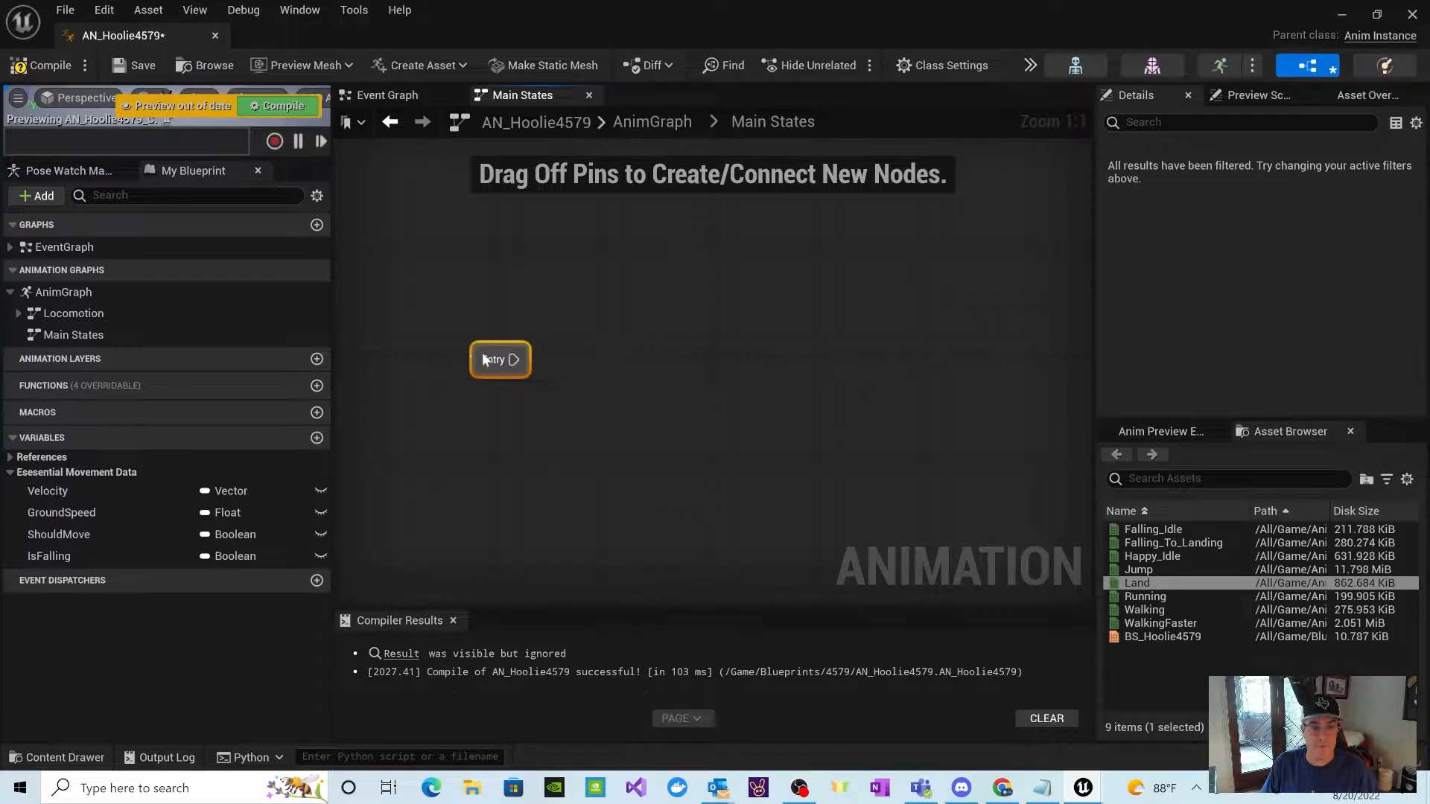
left_click(669, 125)
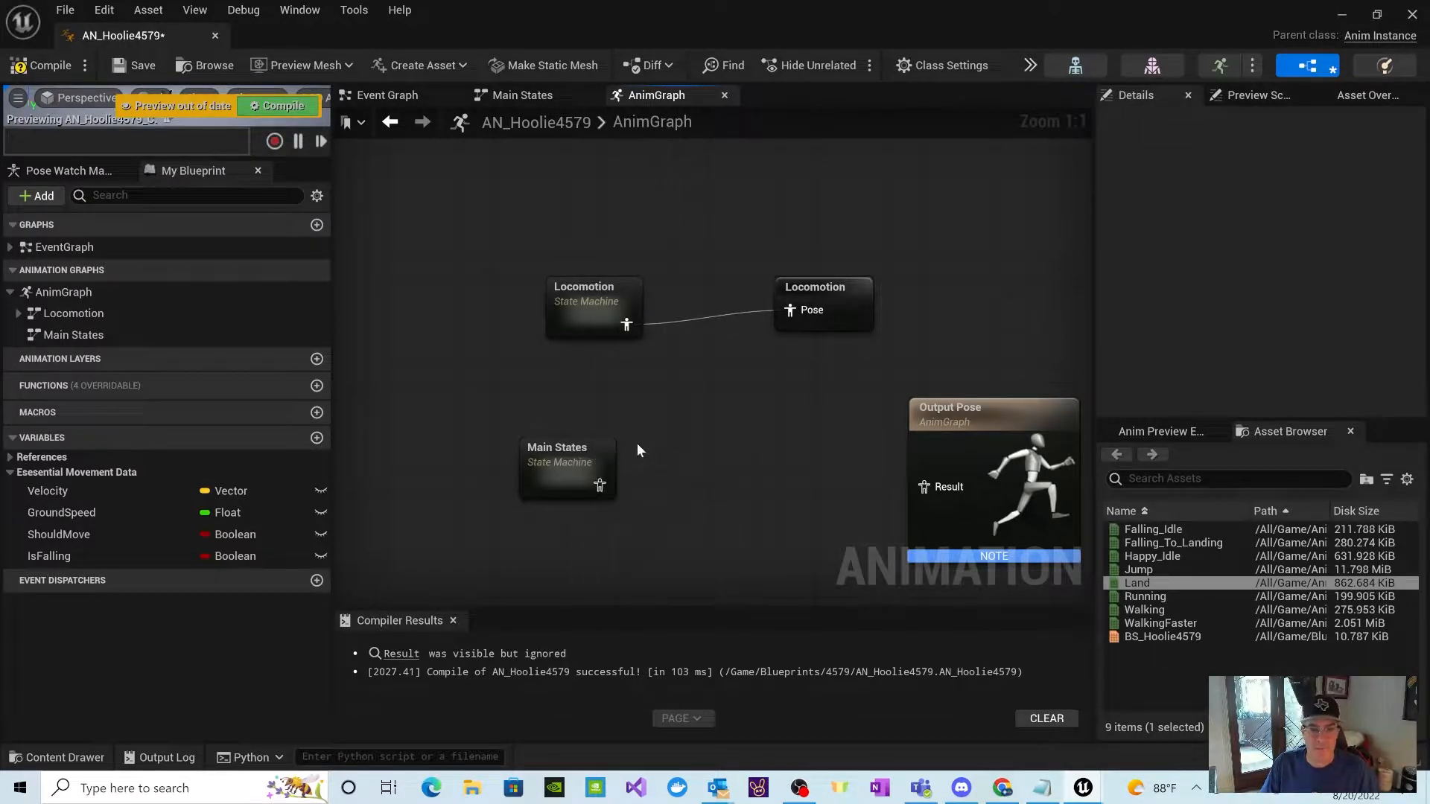
Step: Inside Main States, add a state named Locomotion connected from Entry, line it up with Entry and open the state
double_click(549, 451)
left_click_drag(718, 363, 505, 373)
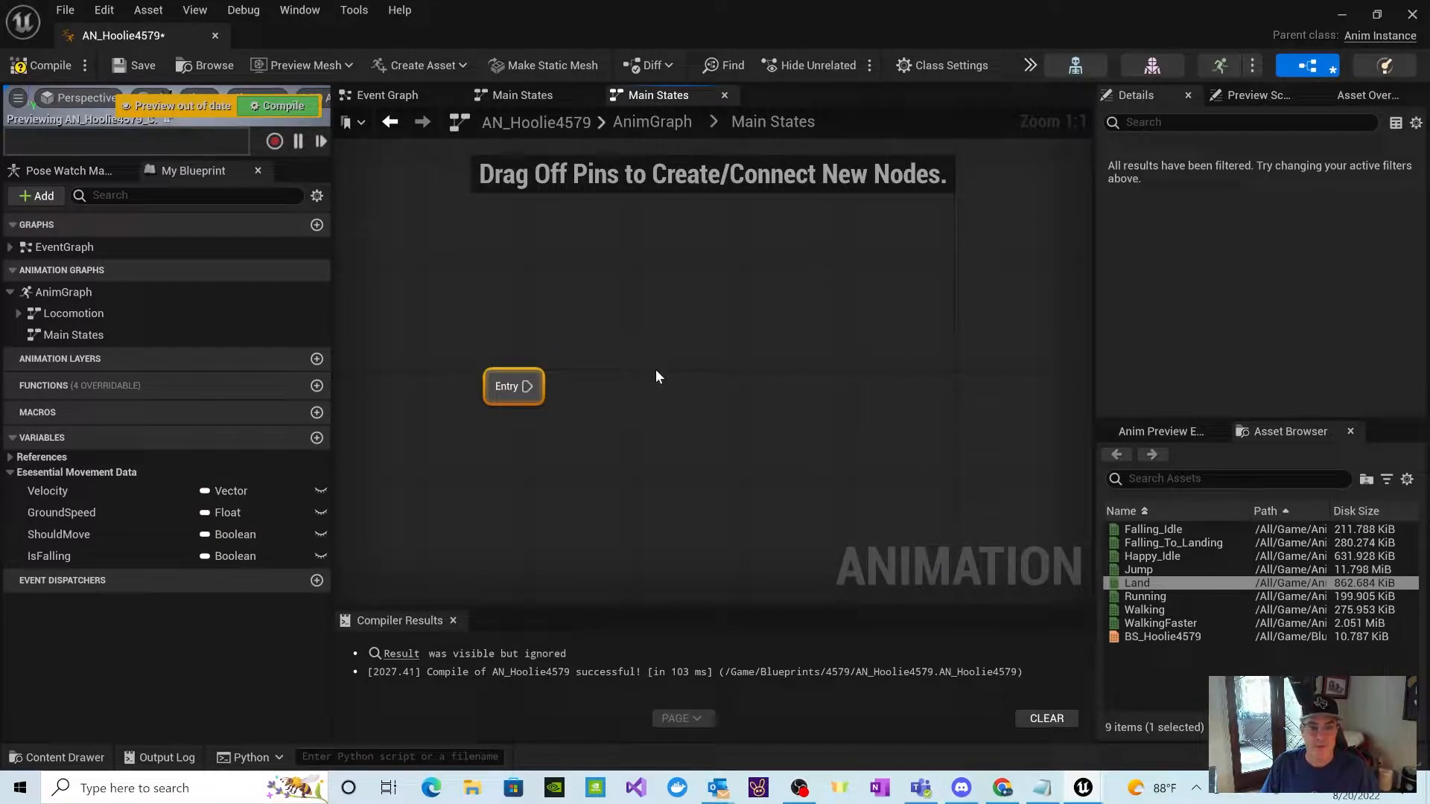
left_click_drag(528, 386, 640, 387)
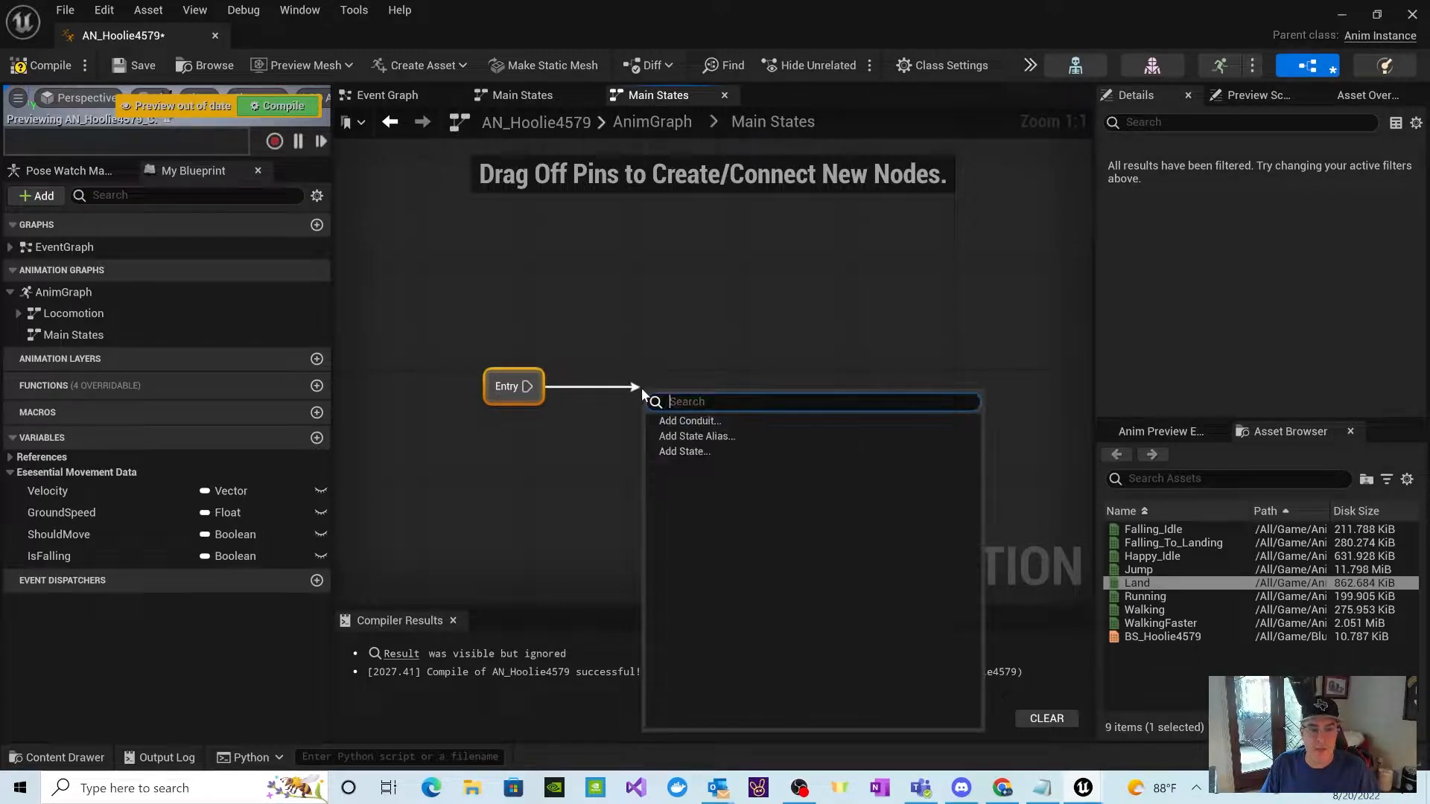
left_click(689, 451)
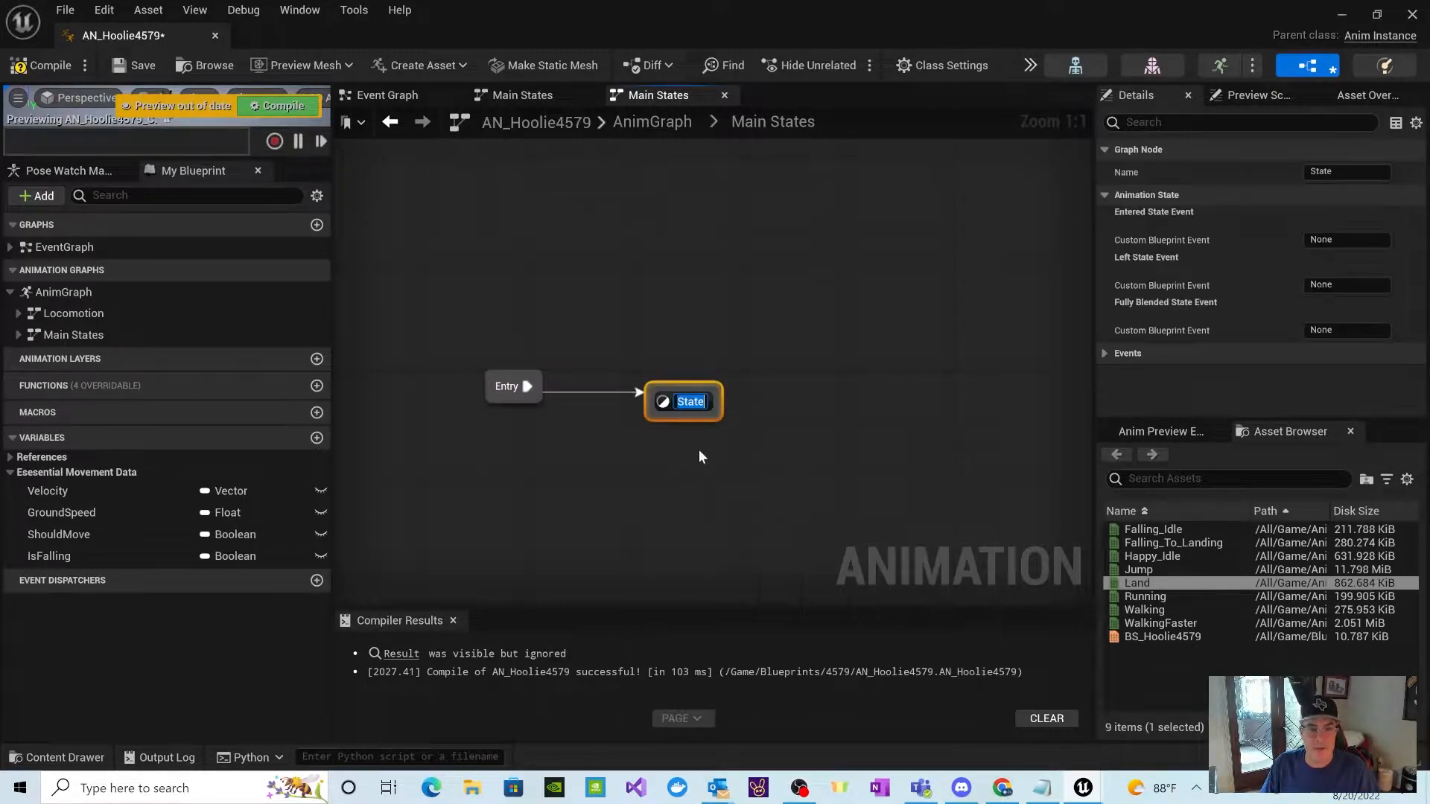
type("Locomotion")
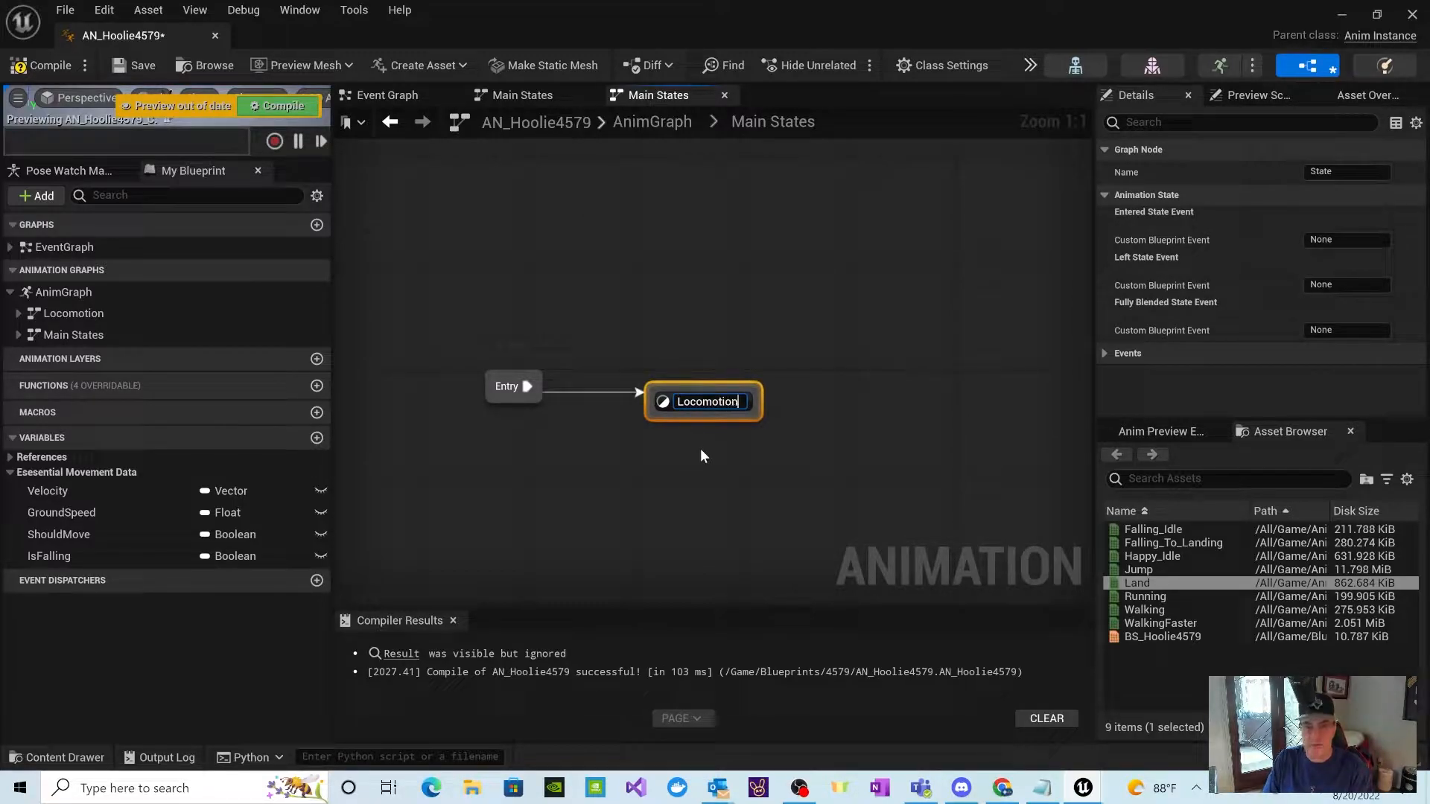
left_click(812, 459)
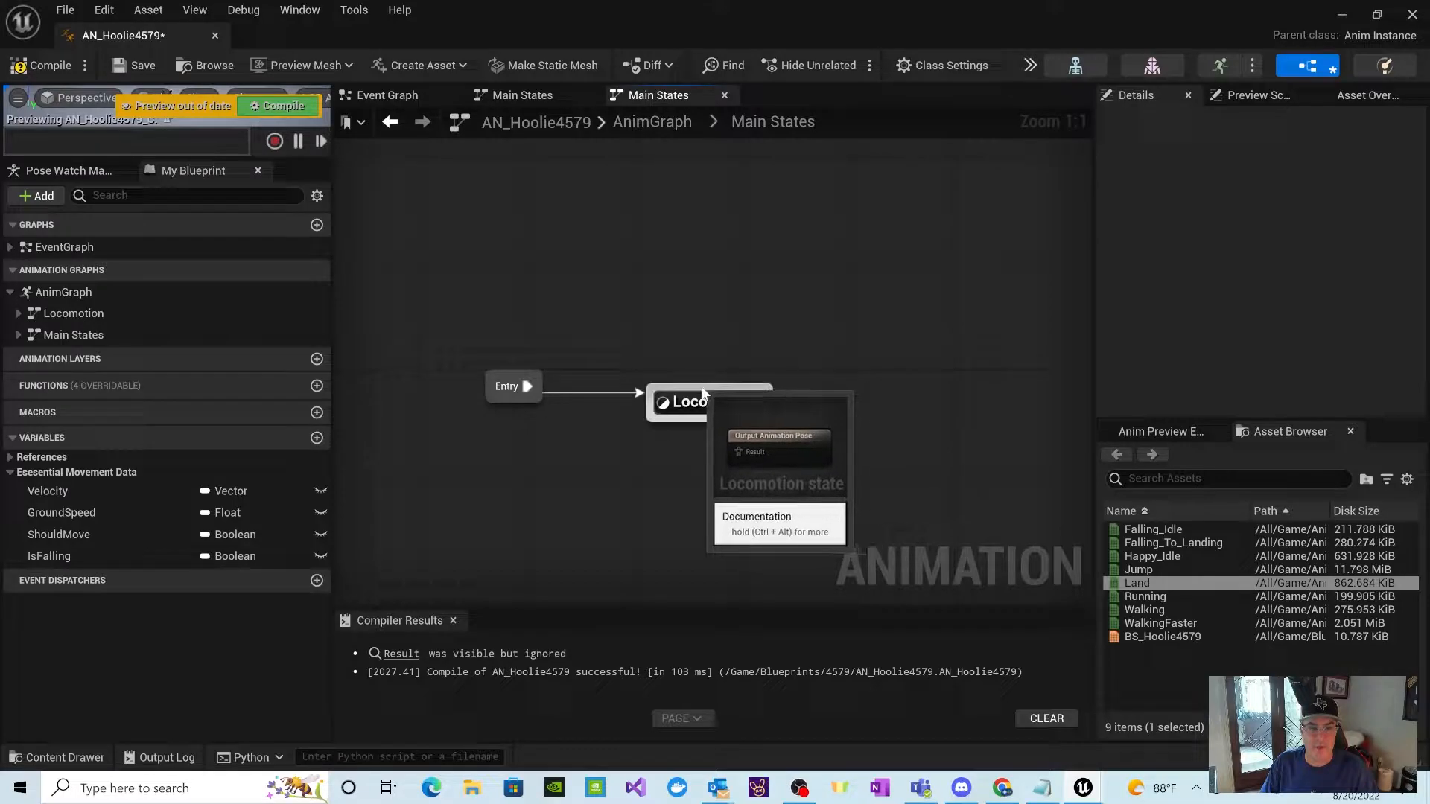
left_click_drag(699, 393, 674, 387)
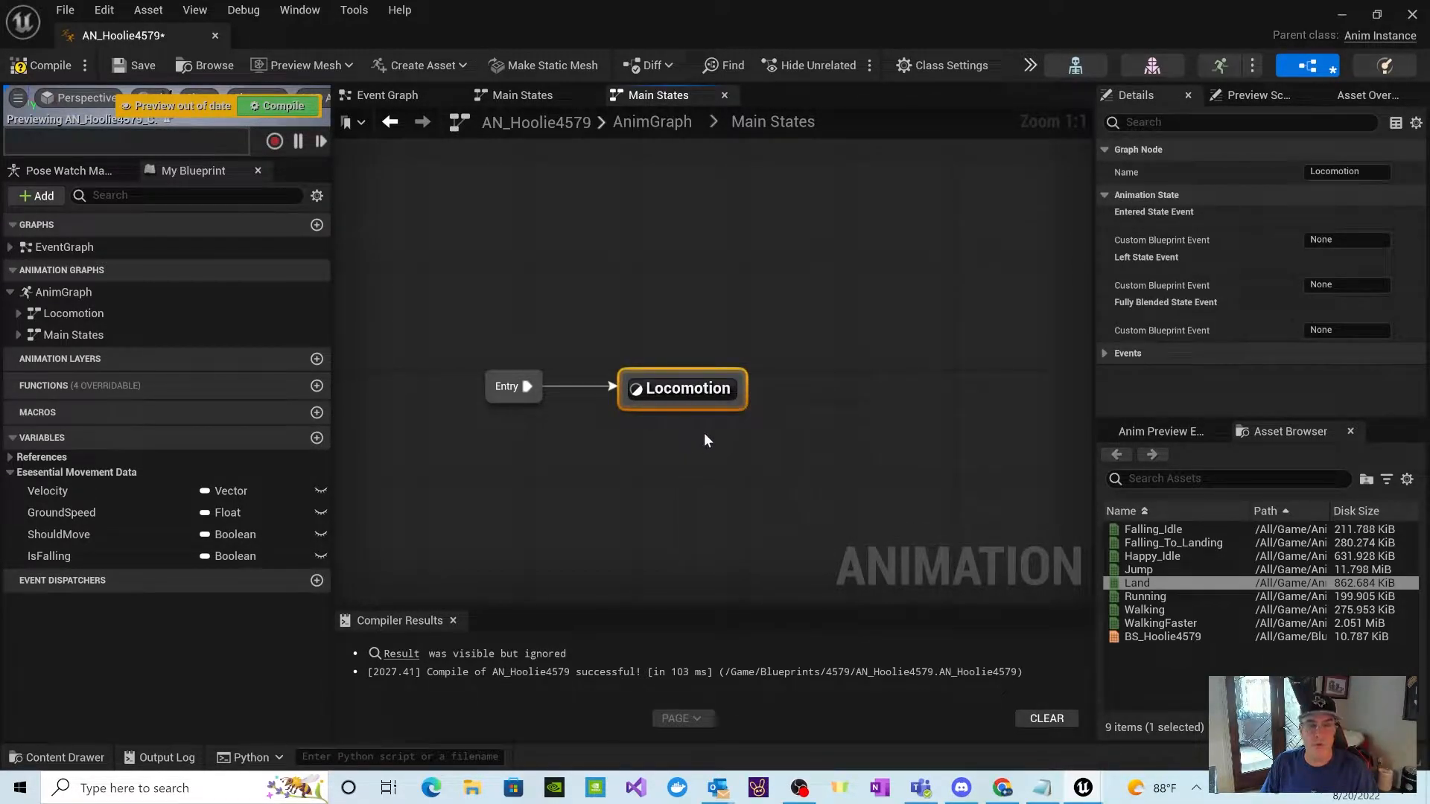
double_click(696, 395)
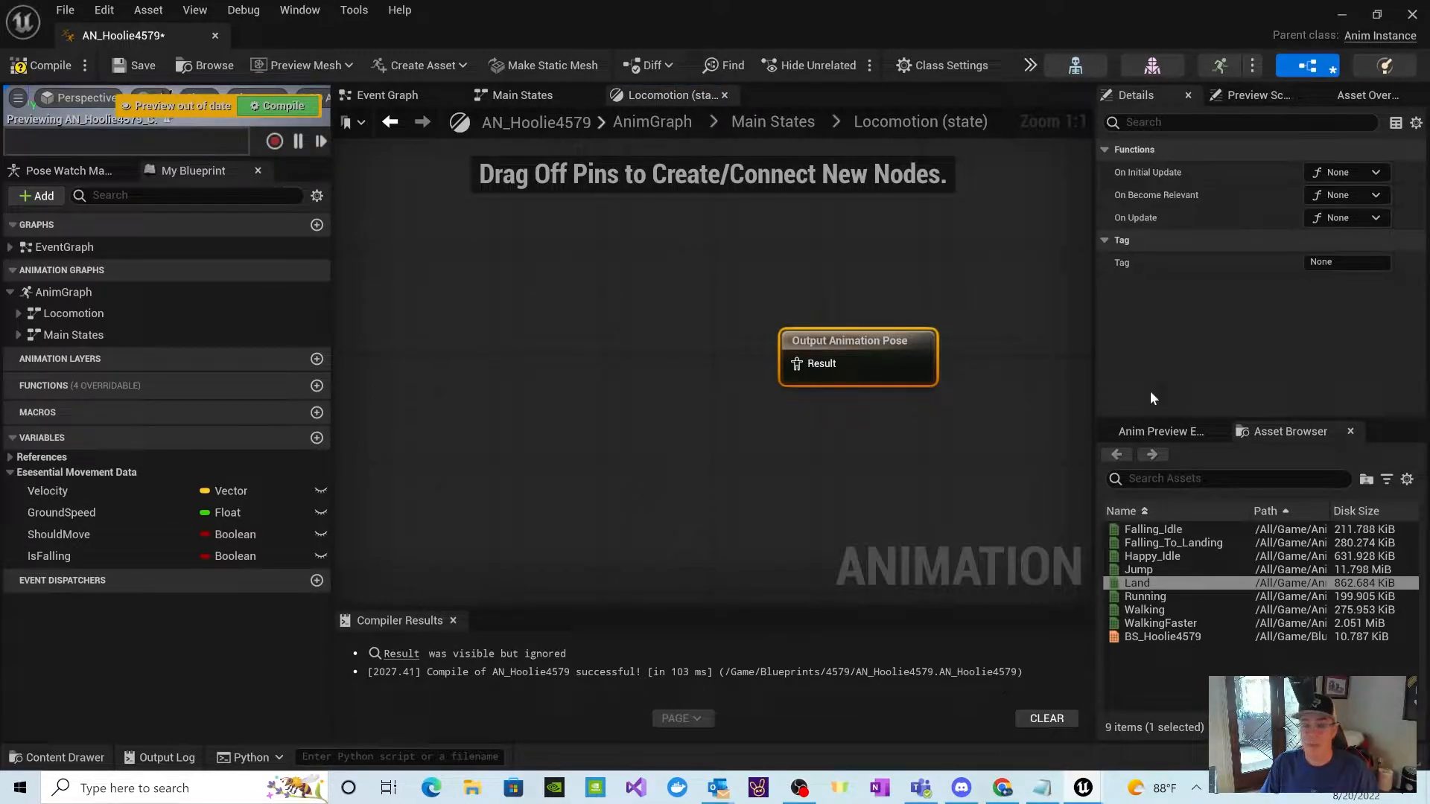
right_click(490, 378)
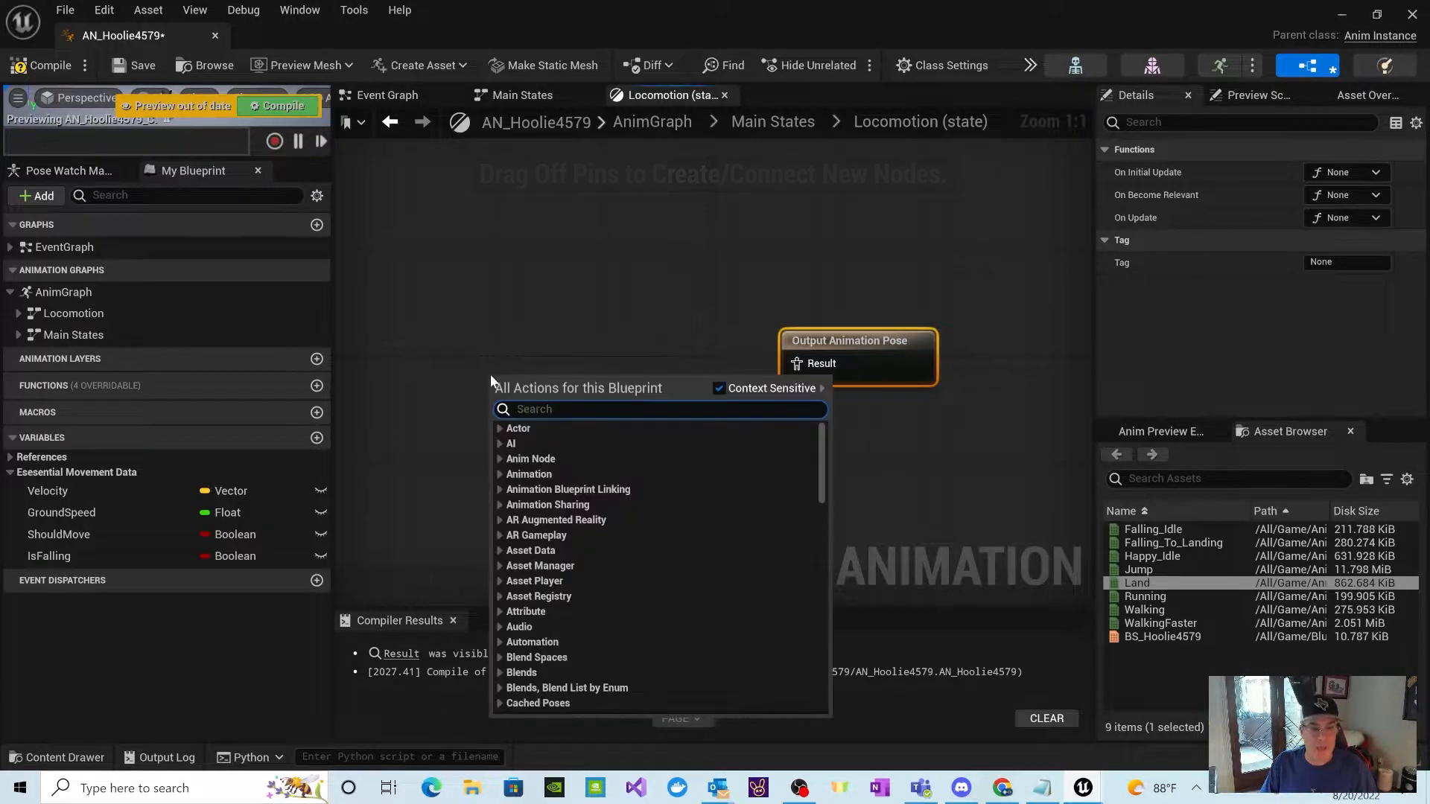
left_click(499, 703)
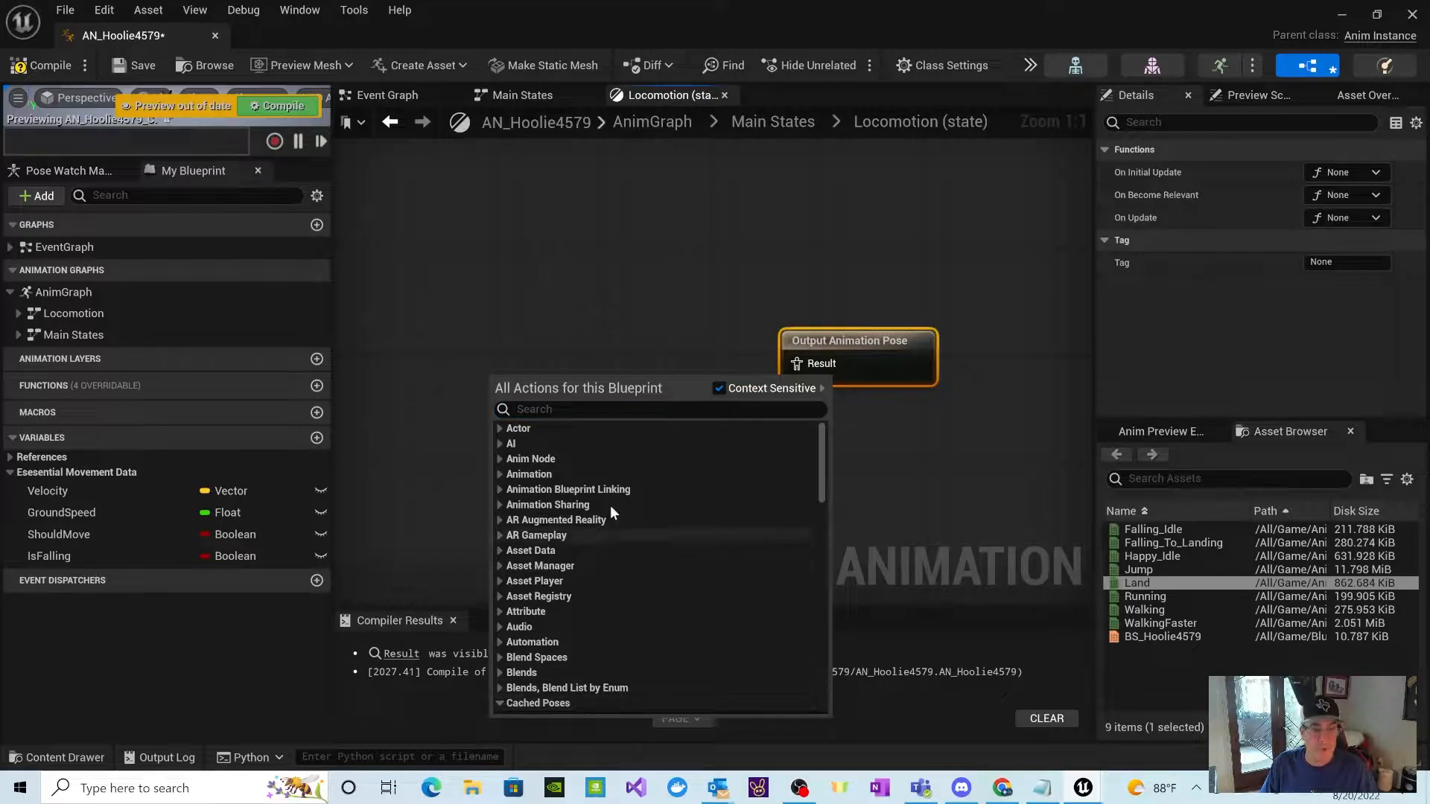
left_click(508, 302)
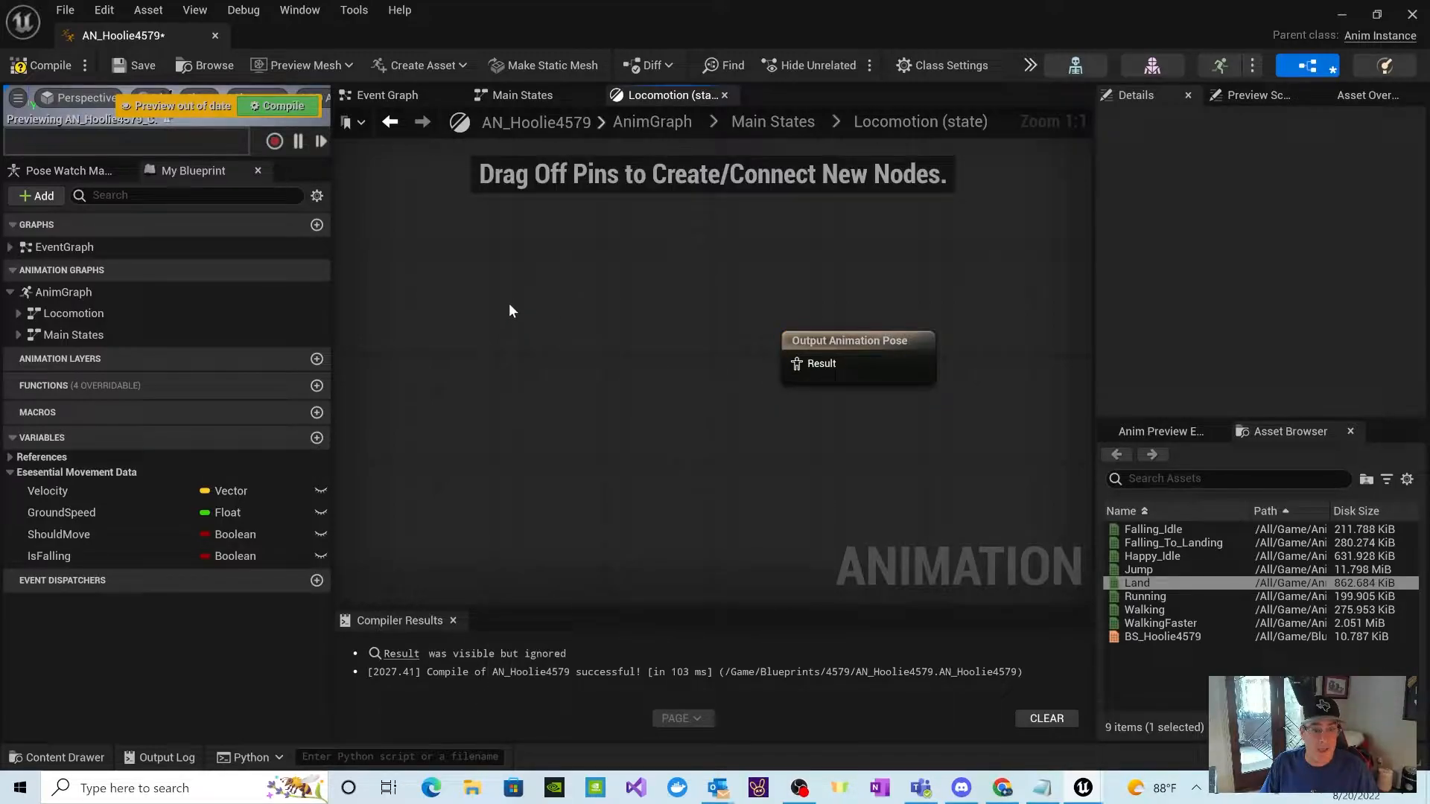
Step: Add a Use cached pose 'Locomotion' node in the Locomotion state and connect it to the Output Animation Pose result
right_click(555, 230)
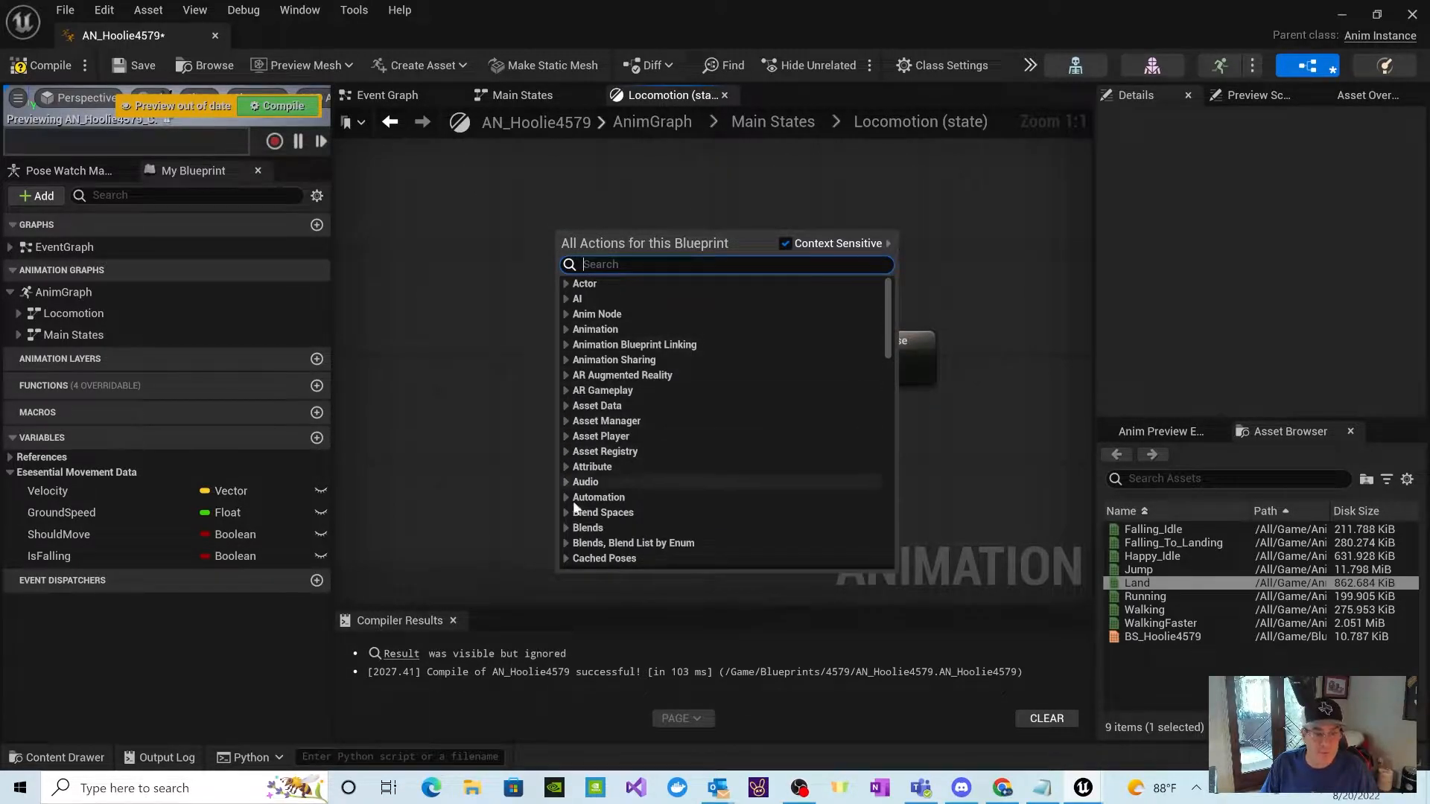
left_click(565, 554)
left_click(565, 559)
scroll(624, 534, "down", 2)
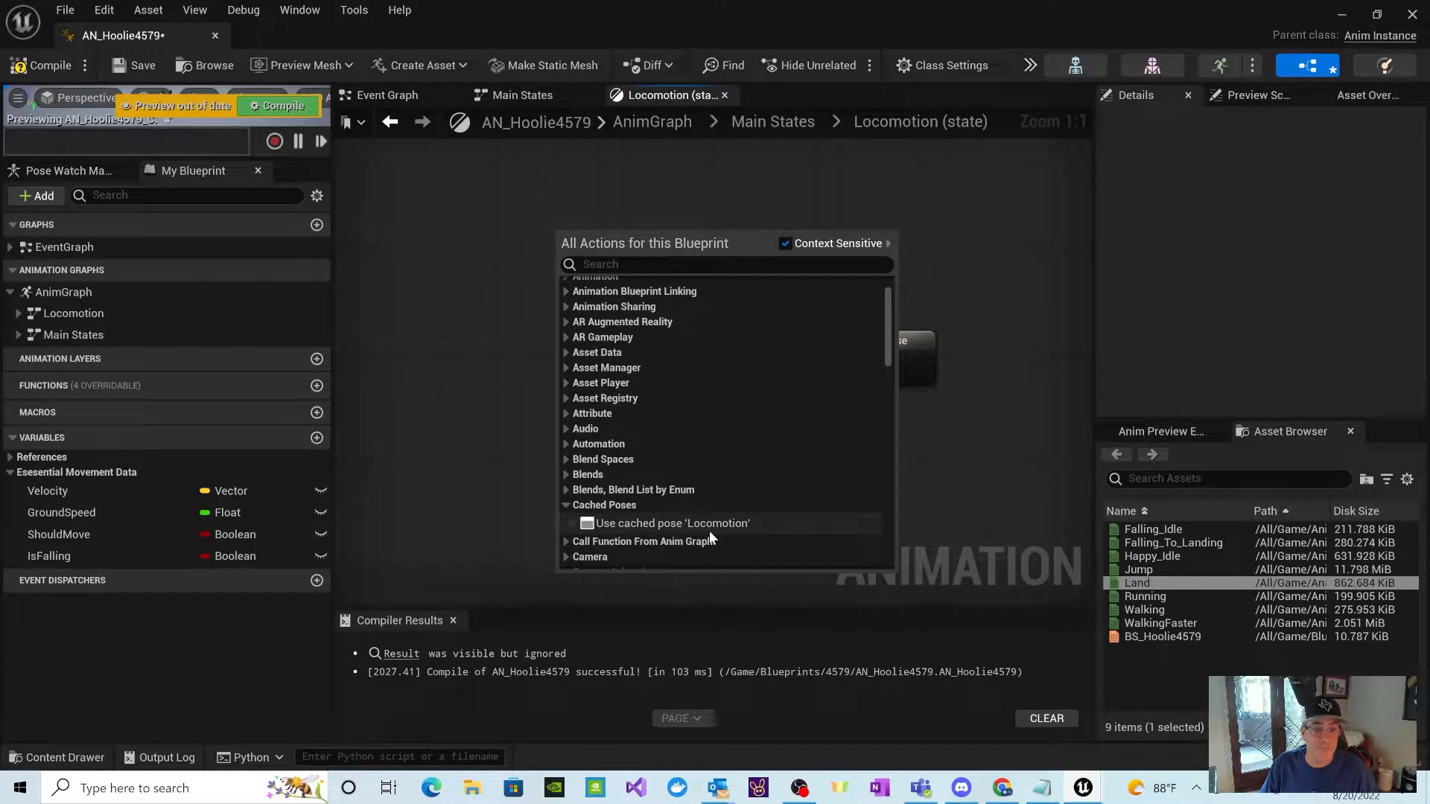
left_click(622, 523)
left_click_drag(726, 270, 801, 364)
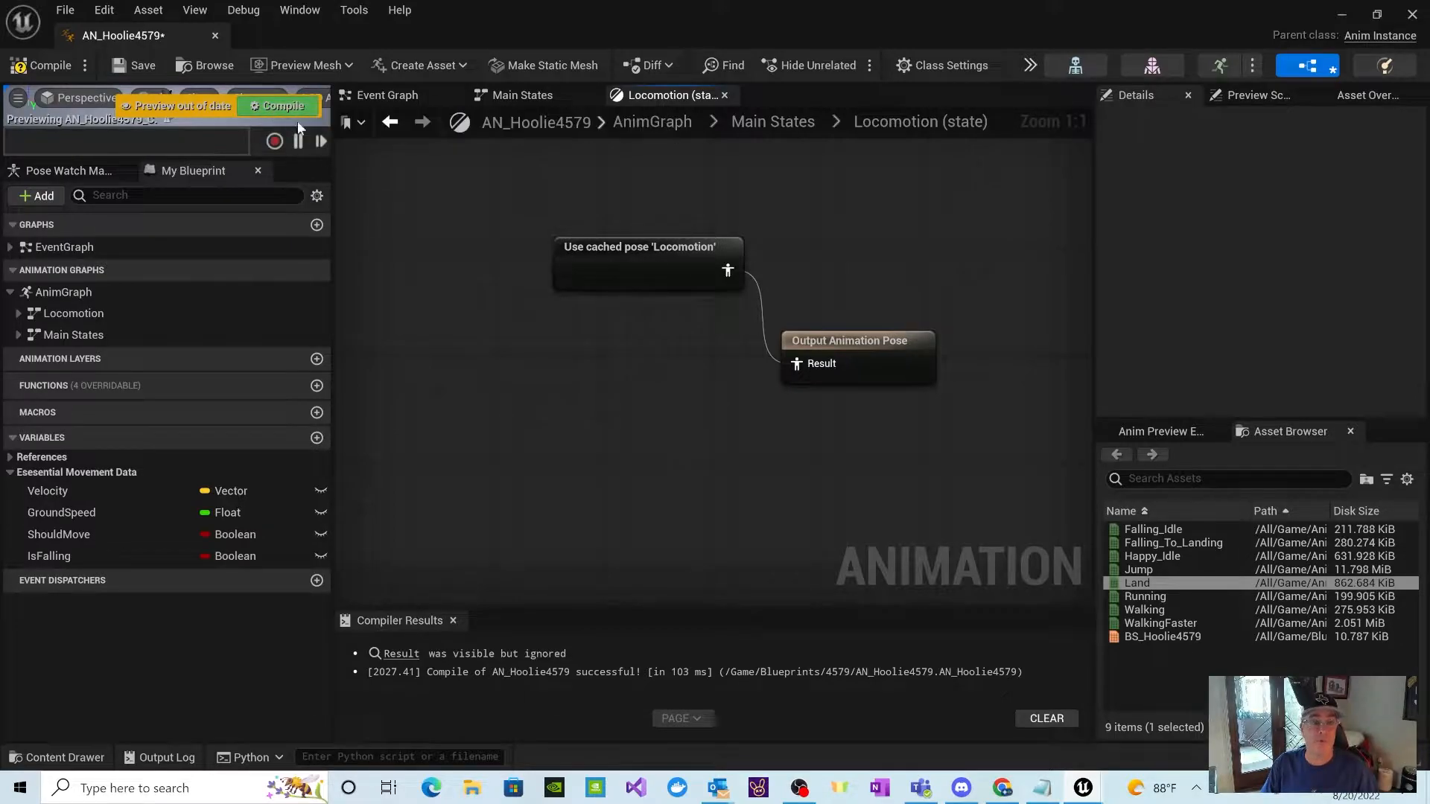
Step: Compile and save the animation blueprint
left_click(273, 110)
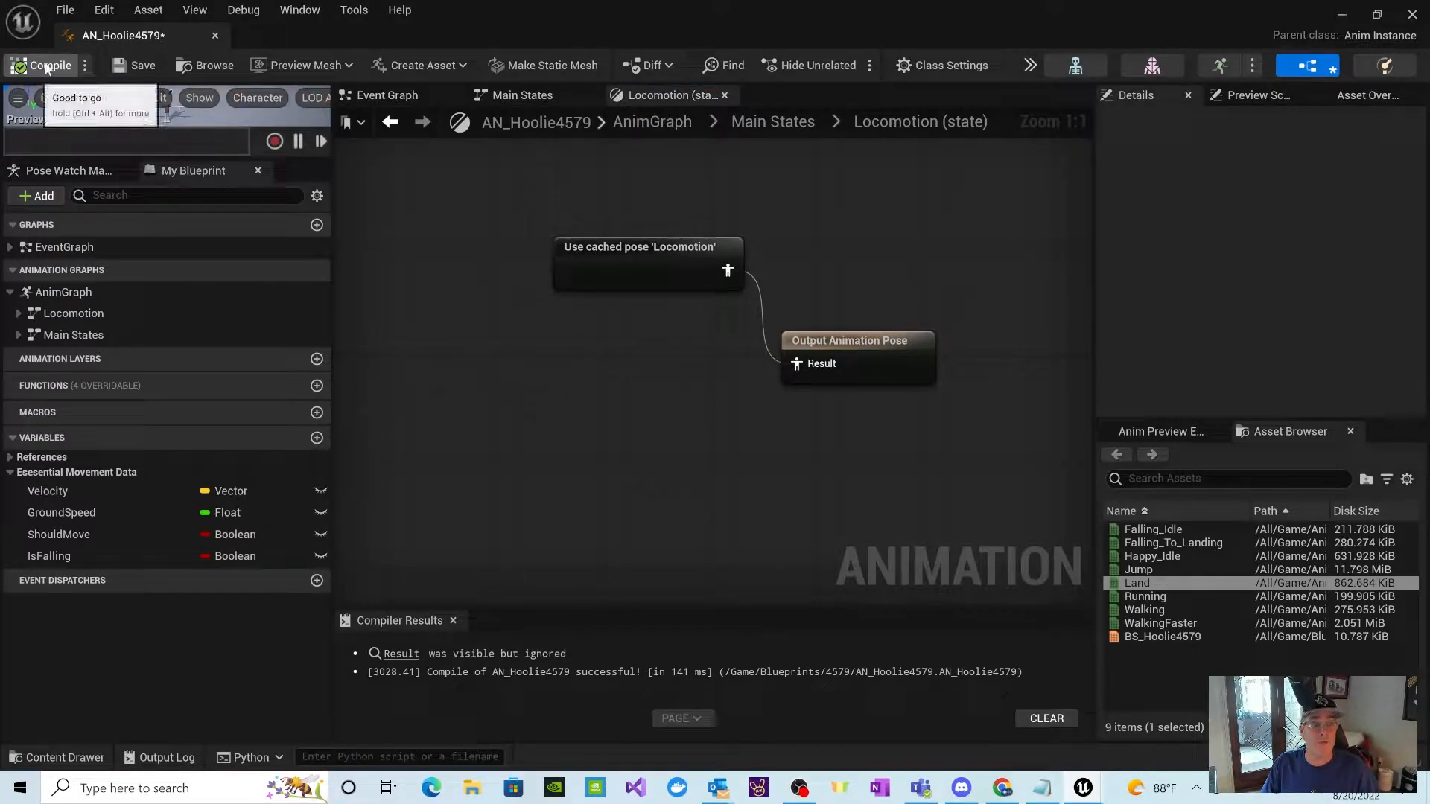
left_click(118, 67)
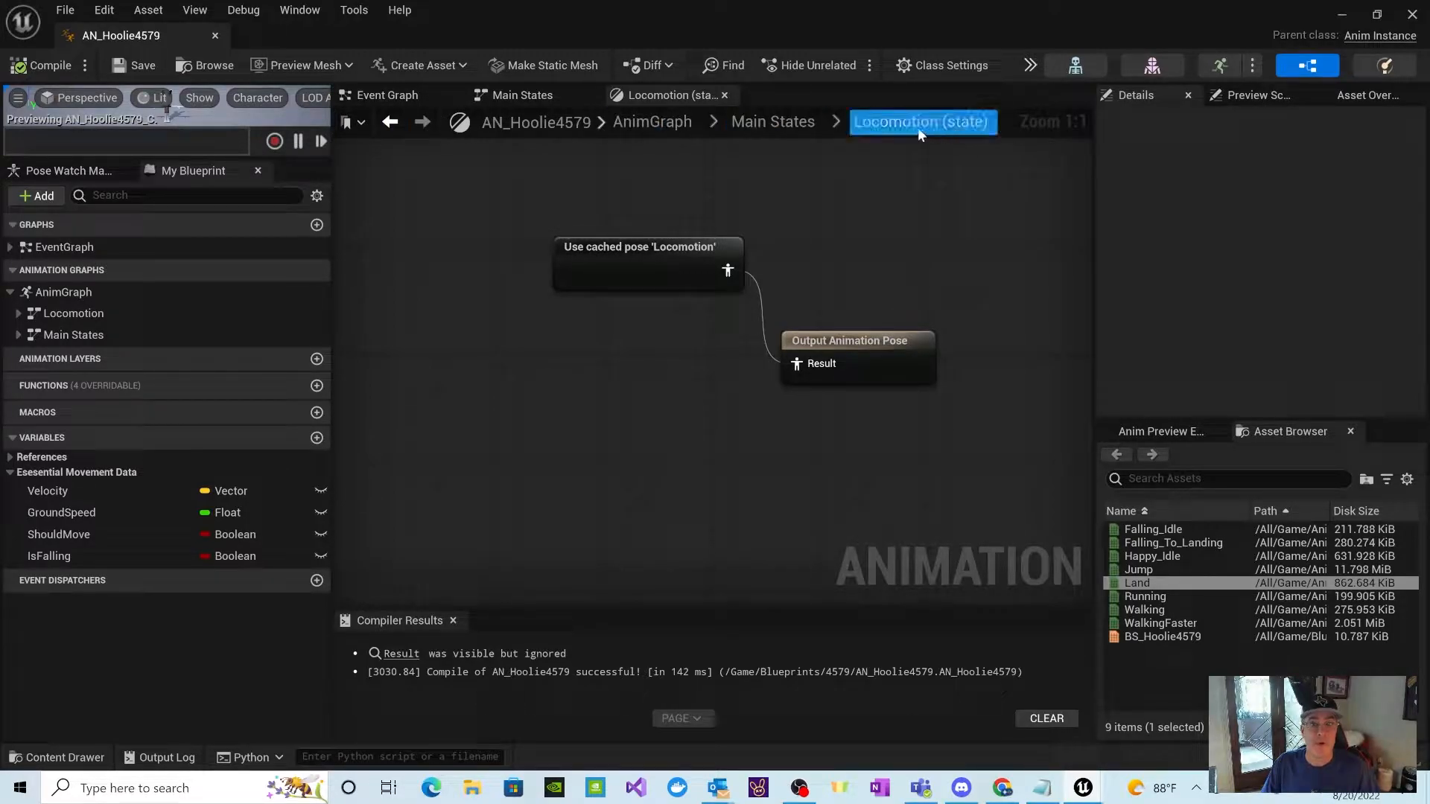
Step: Go back through Main States and the AnimGraph, and close the duplicate Main States graph views, keeping the state's name Locomotion
left_click(754, 125)
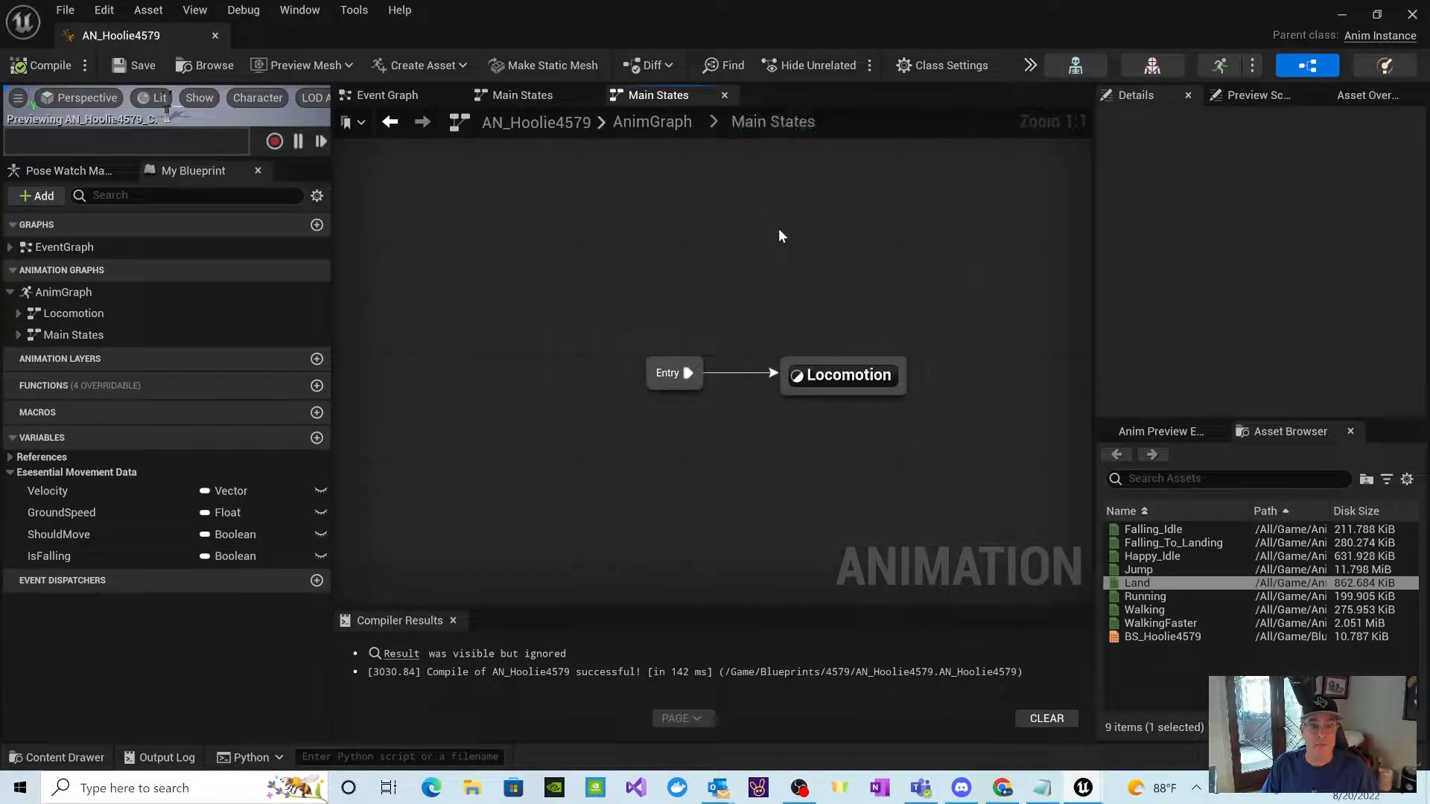
left_click(652, 122)
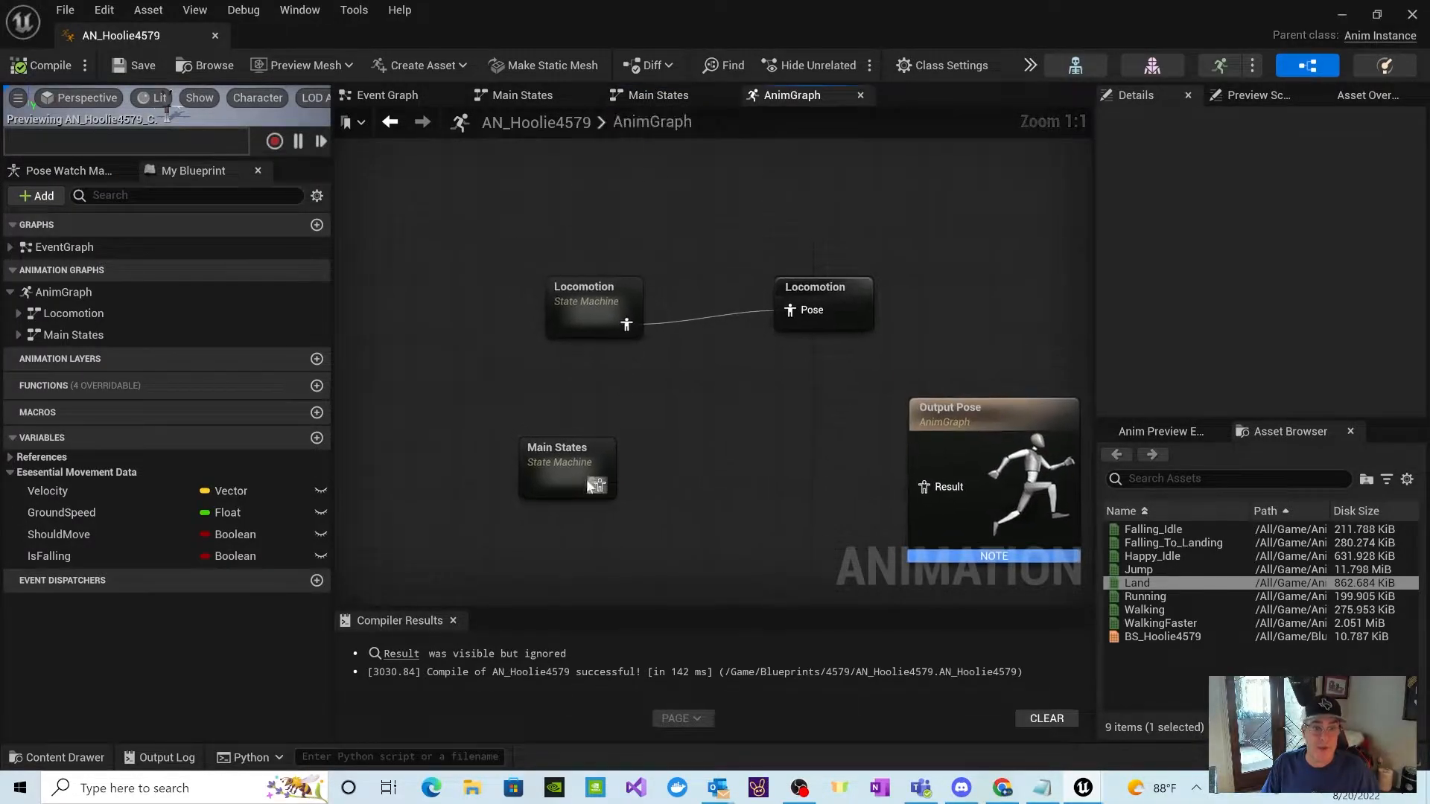
double_click(552, 444)
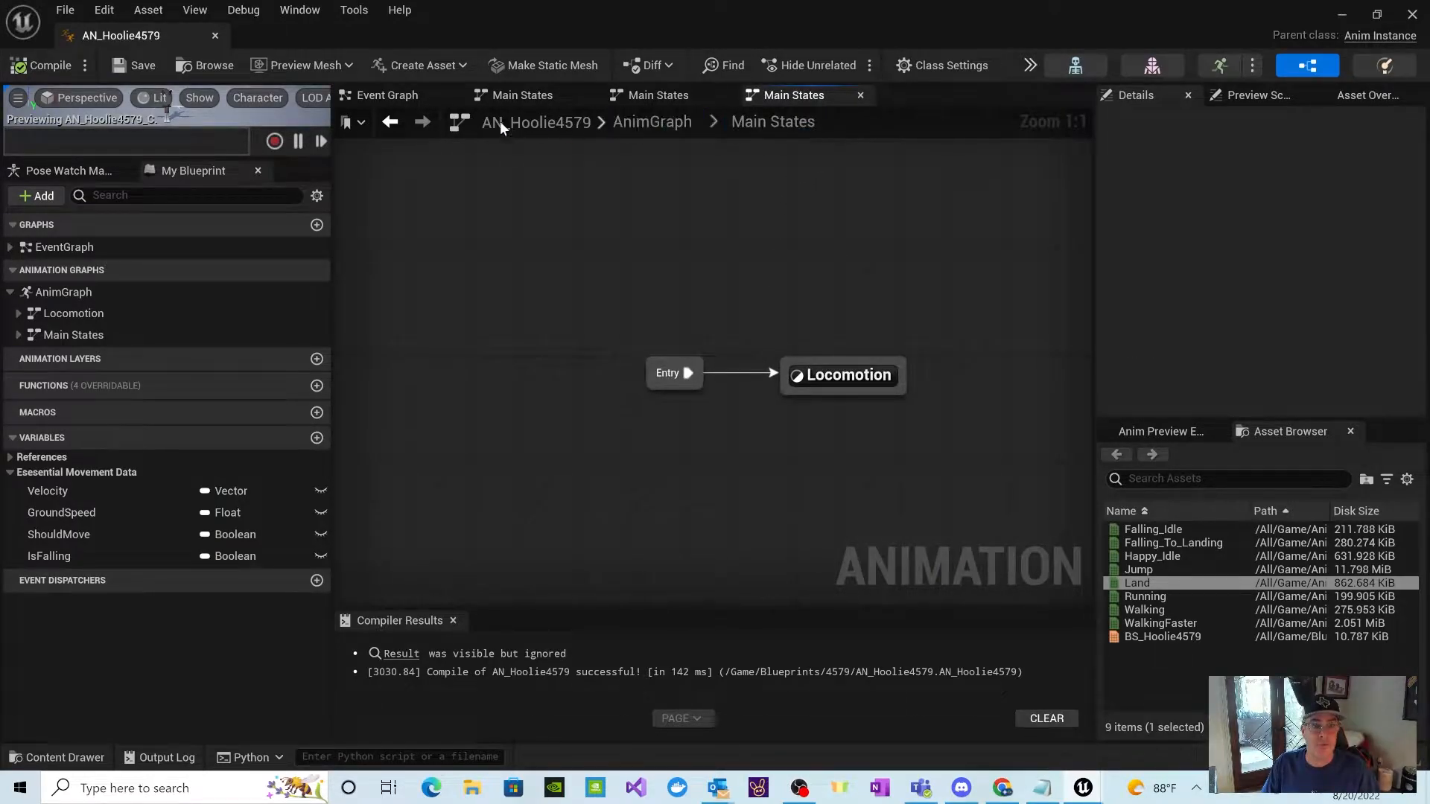
left_click(860, 96)
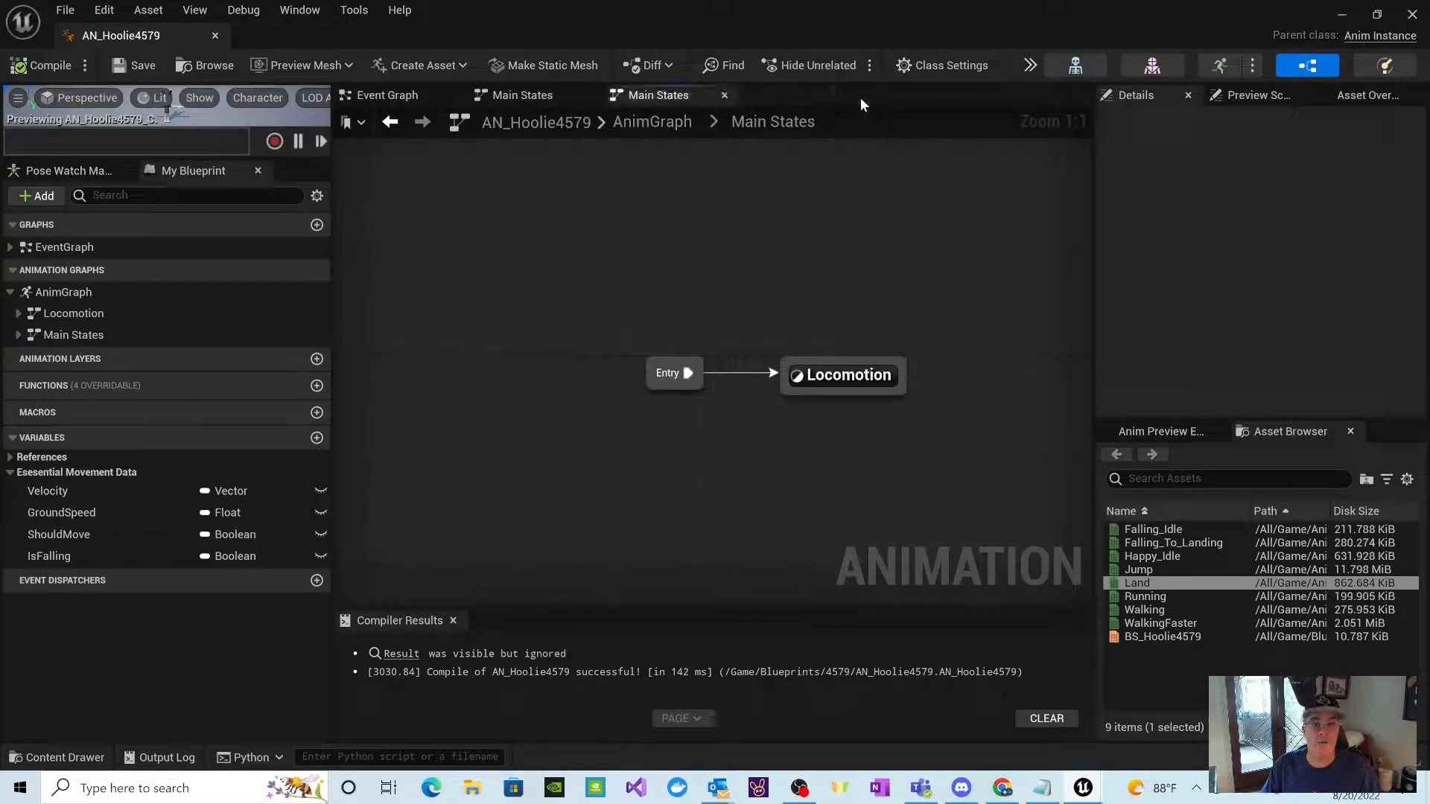
left_click(724, 96)
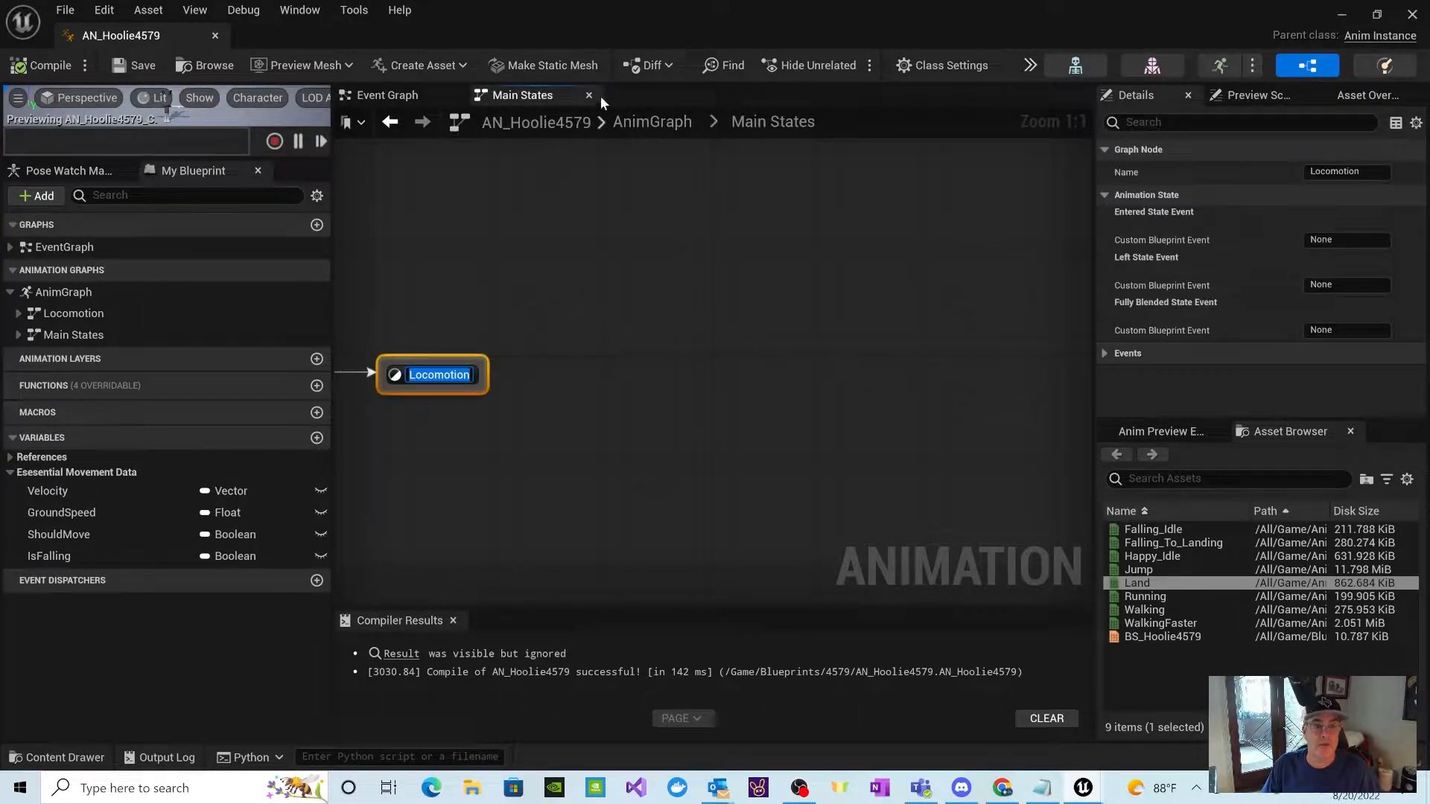
key("Return")
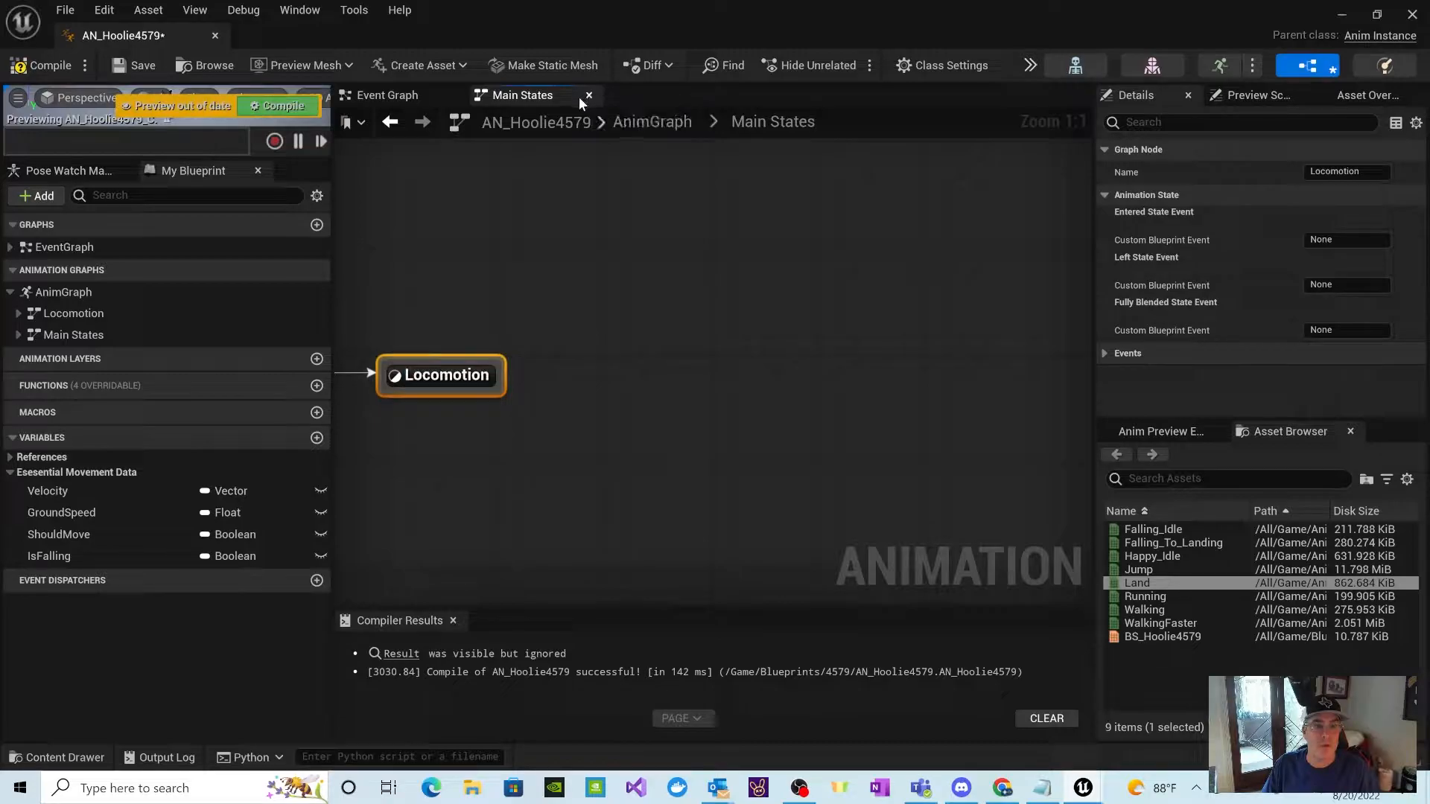
Step: Compile the animation blueprint, close the Main States graph view, and reopen the Main States state machine from the AnimGraph
left_click(246, 106)
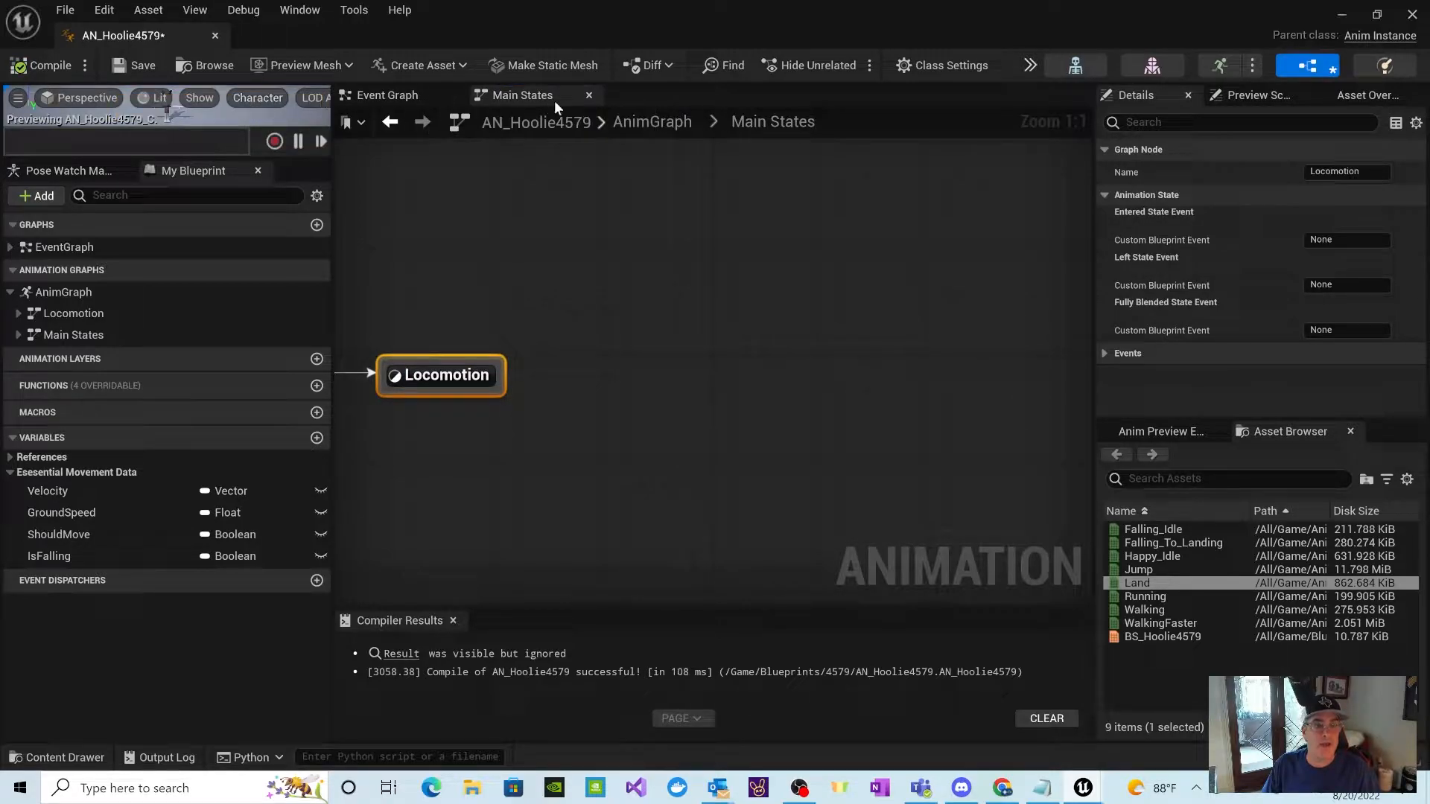
left_click(588, 96)
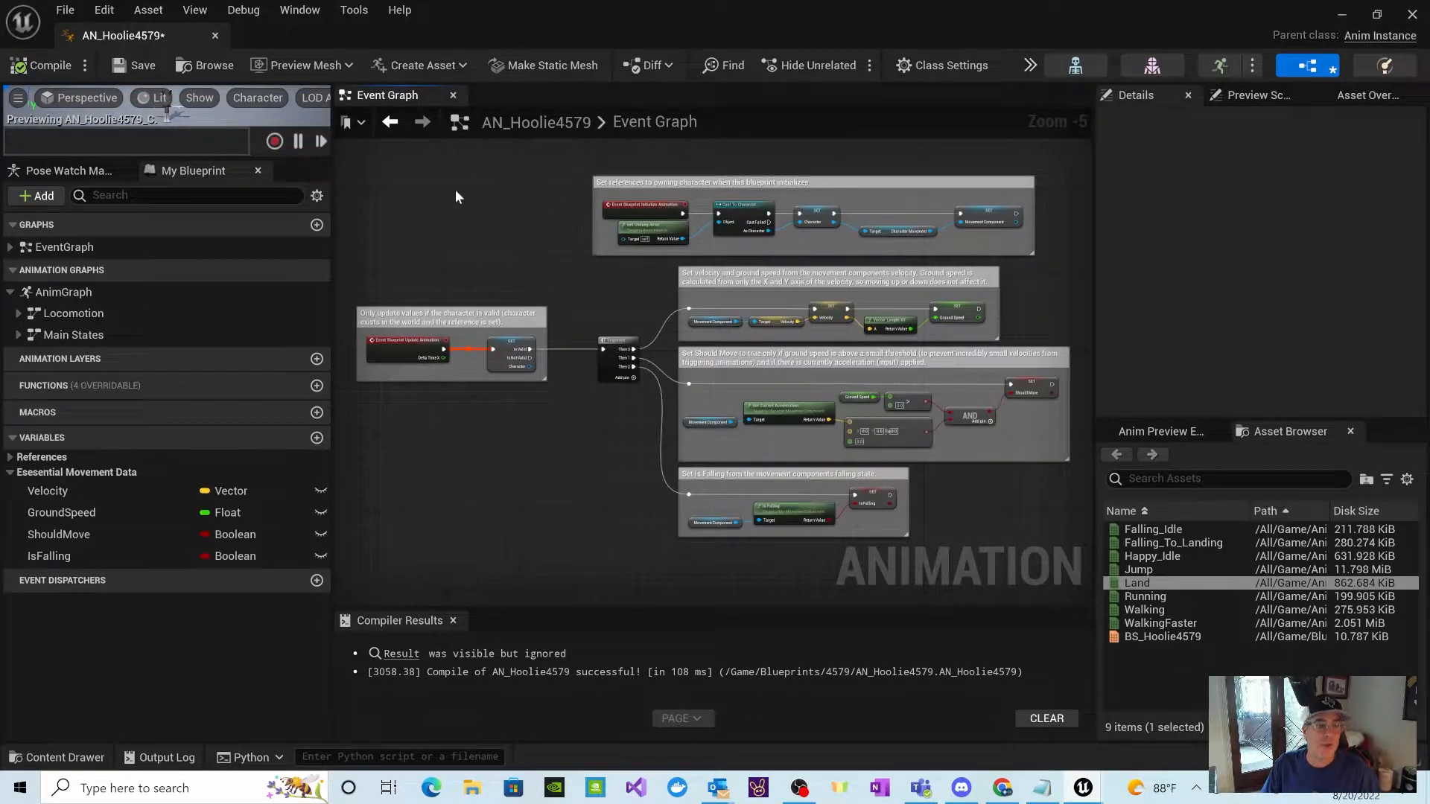
double_click(89, 292)
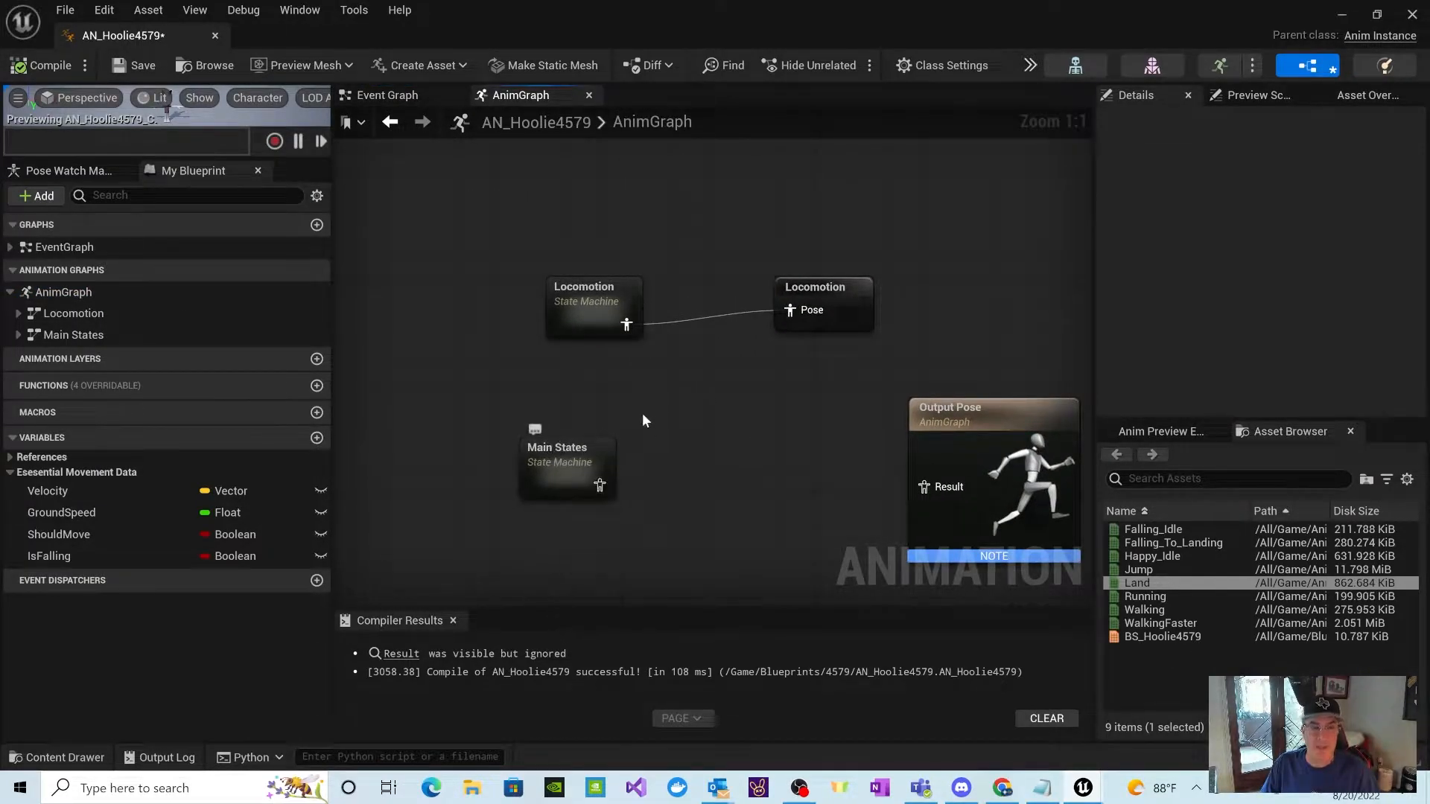
left_click(587, 445)
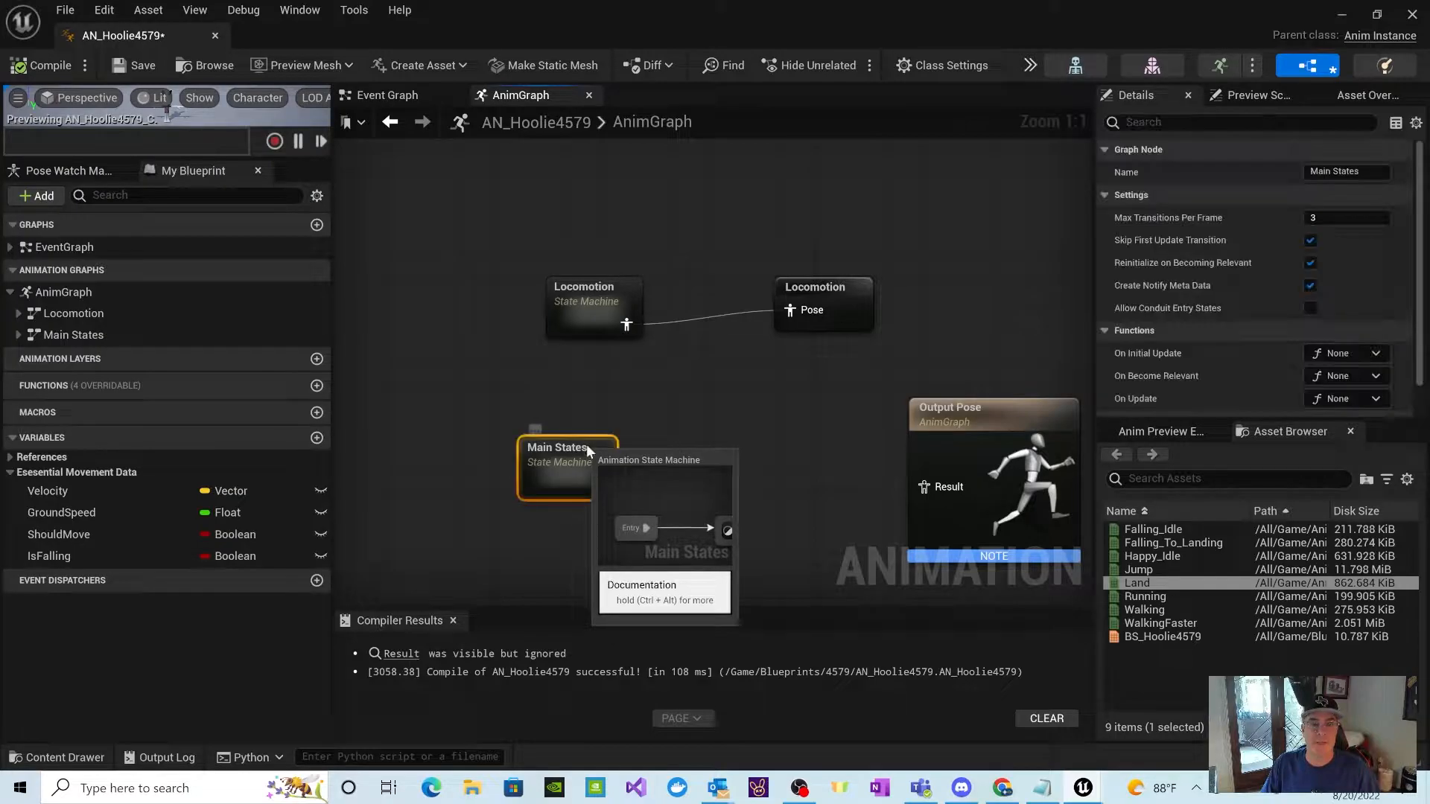
key("F2")
double_click(522, 445)
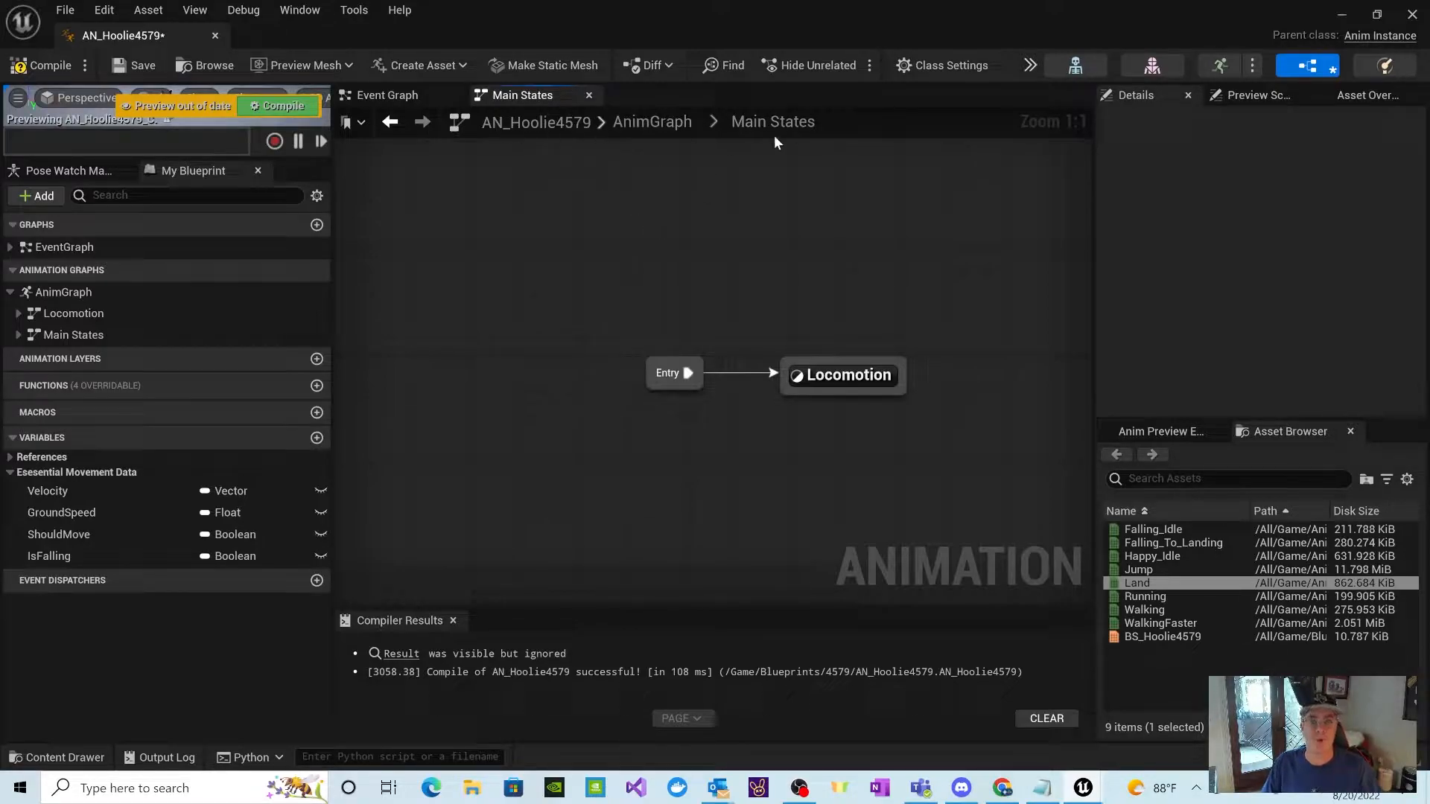
Step: Move the Entry and Locomotion nodes together to the left to free space for another state in Main States
left_click_drag(973, 421, 617, 354)
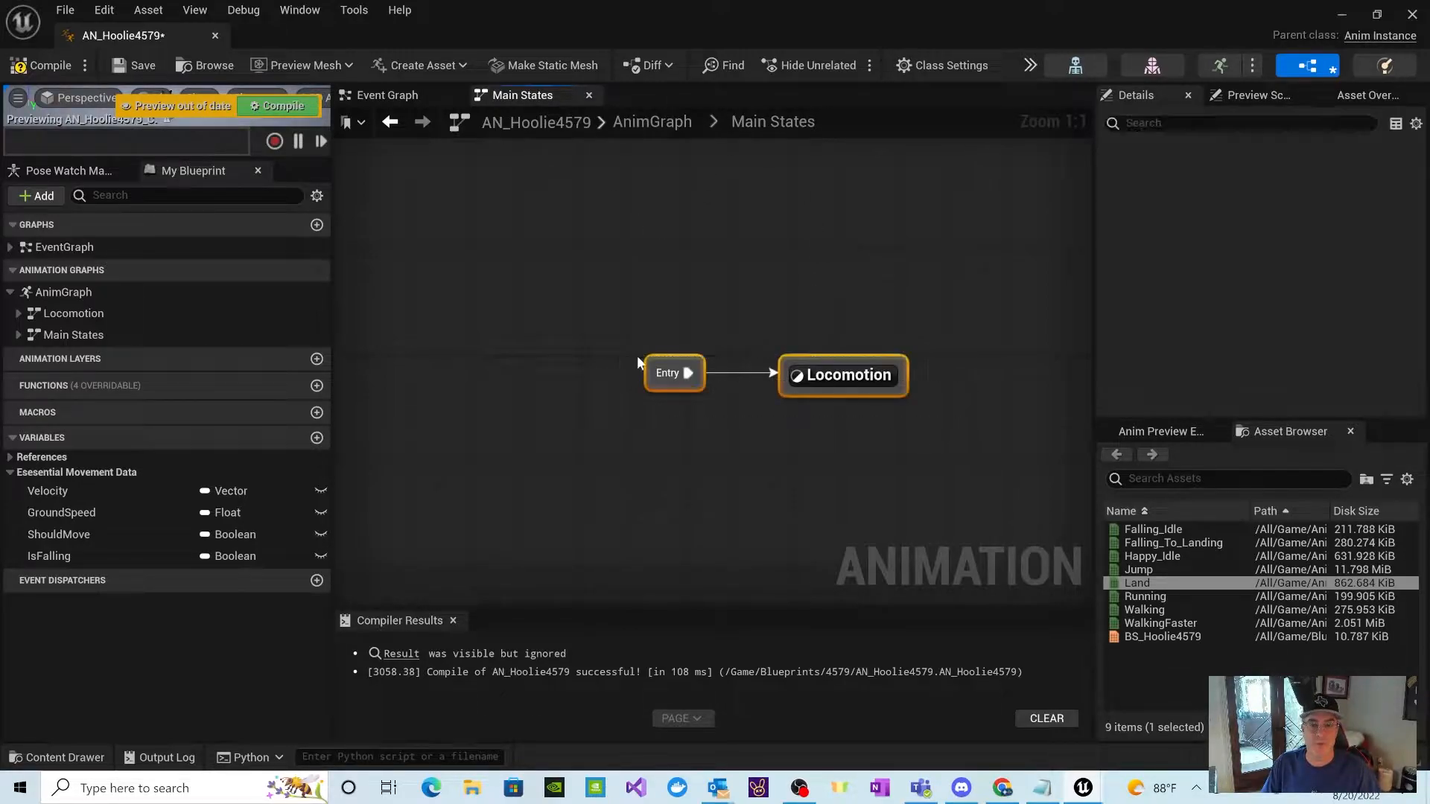
left_click_drag(825, 377, 611, 377)
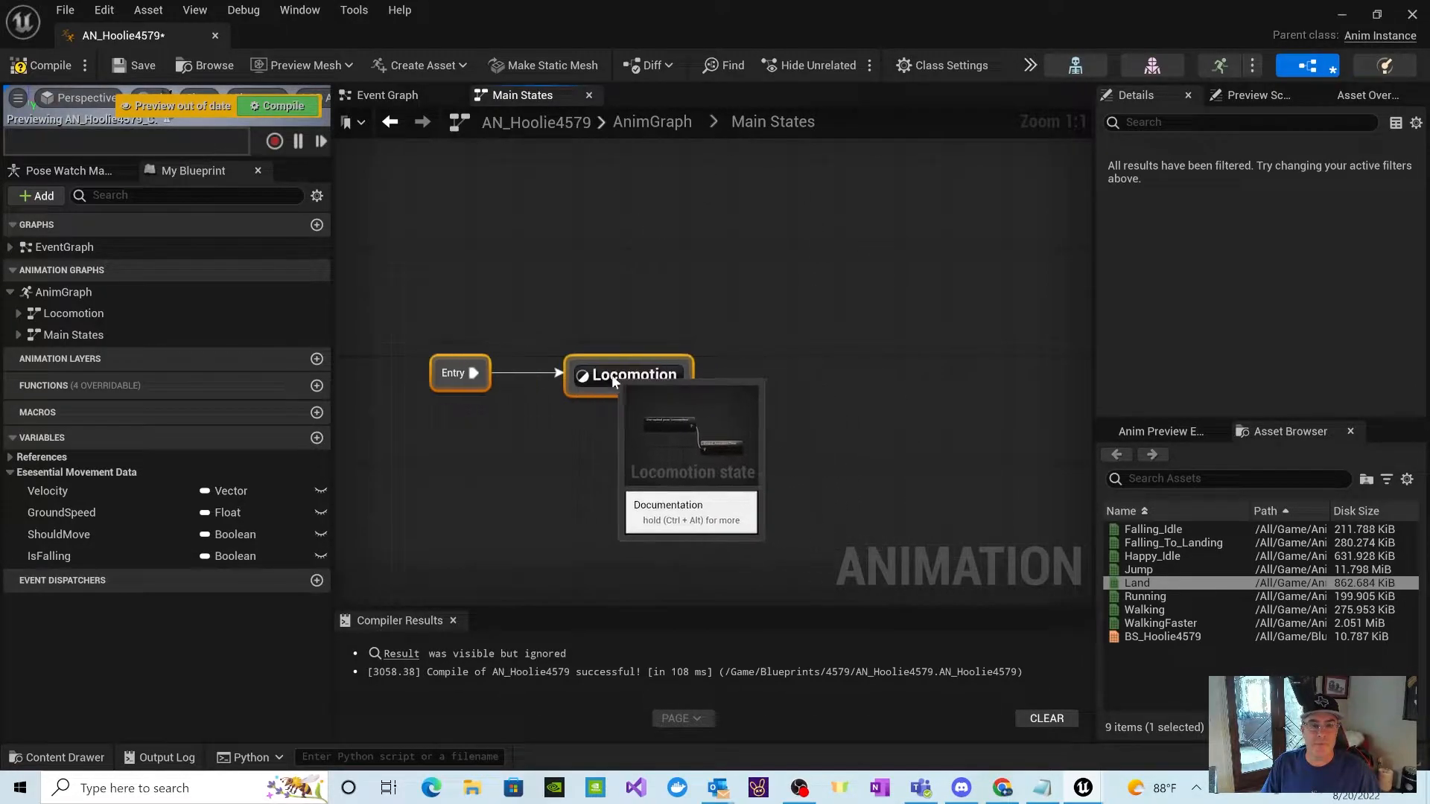
left_click(866, 381)
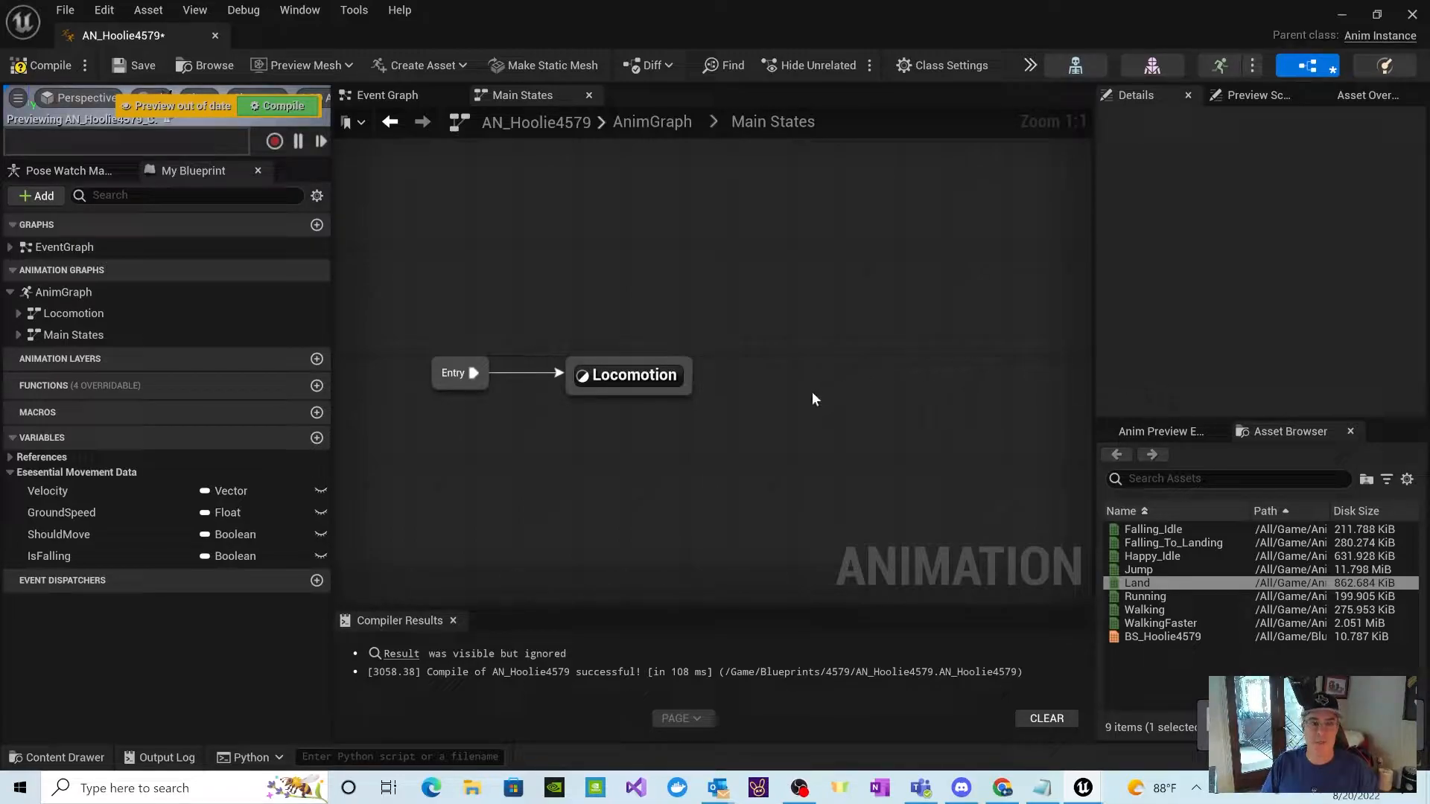
Step: Add a state named Land beside Locomotion, connect a transition from Land to Locomotion, and open the Land state
right_click(764, 398)
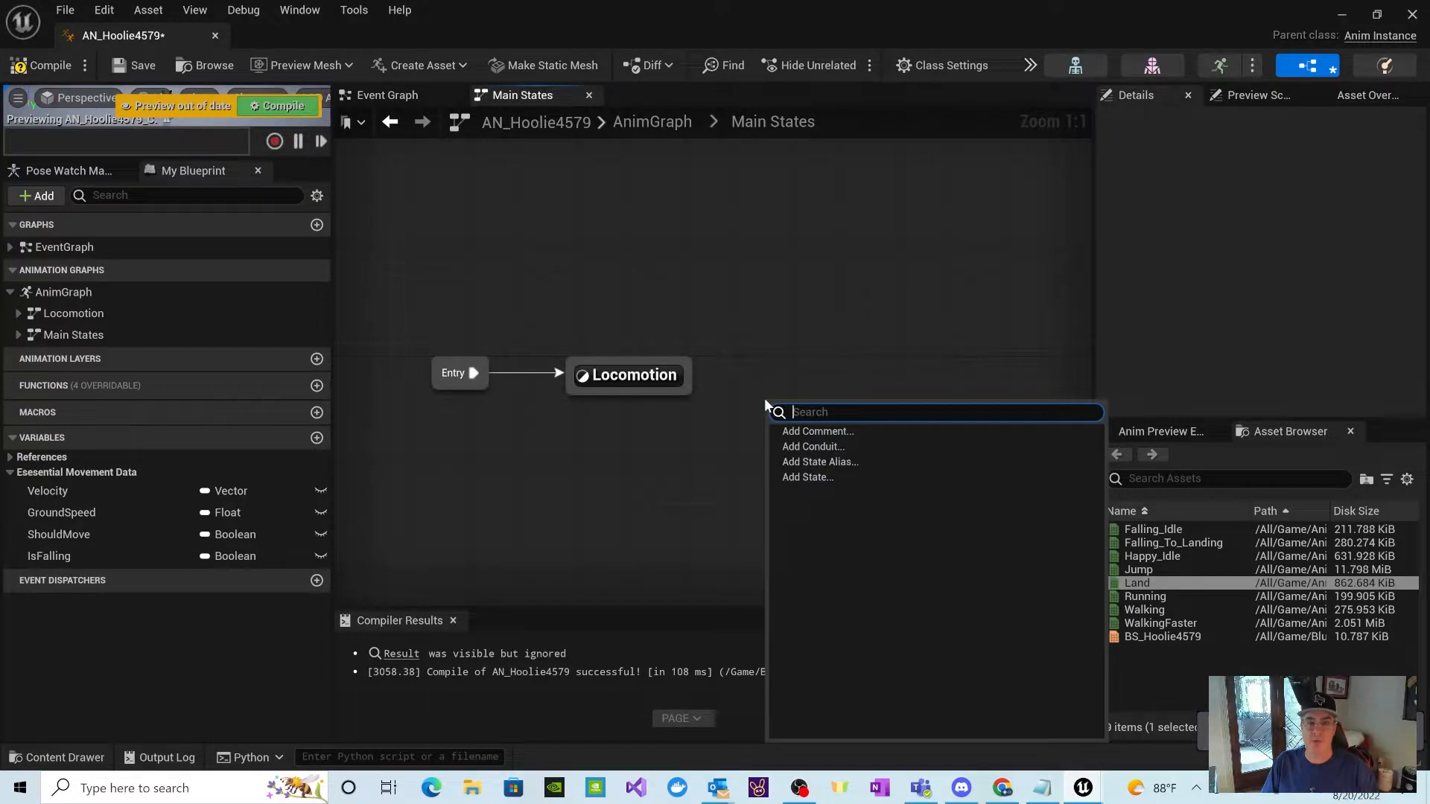
left_click(815, 483)
type("Land")
left_click(815, 481)
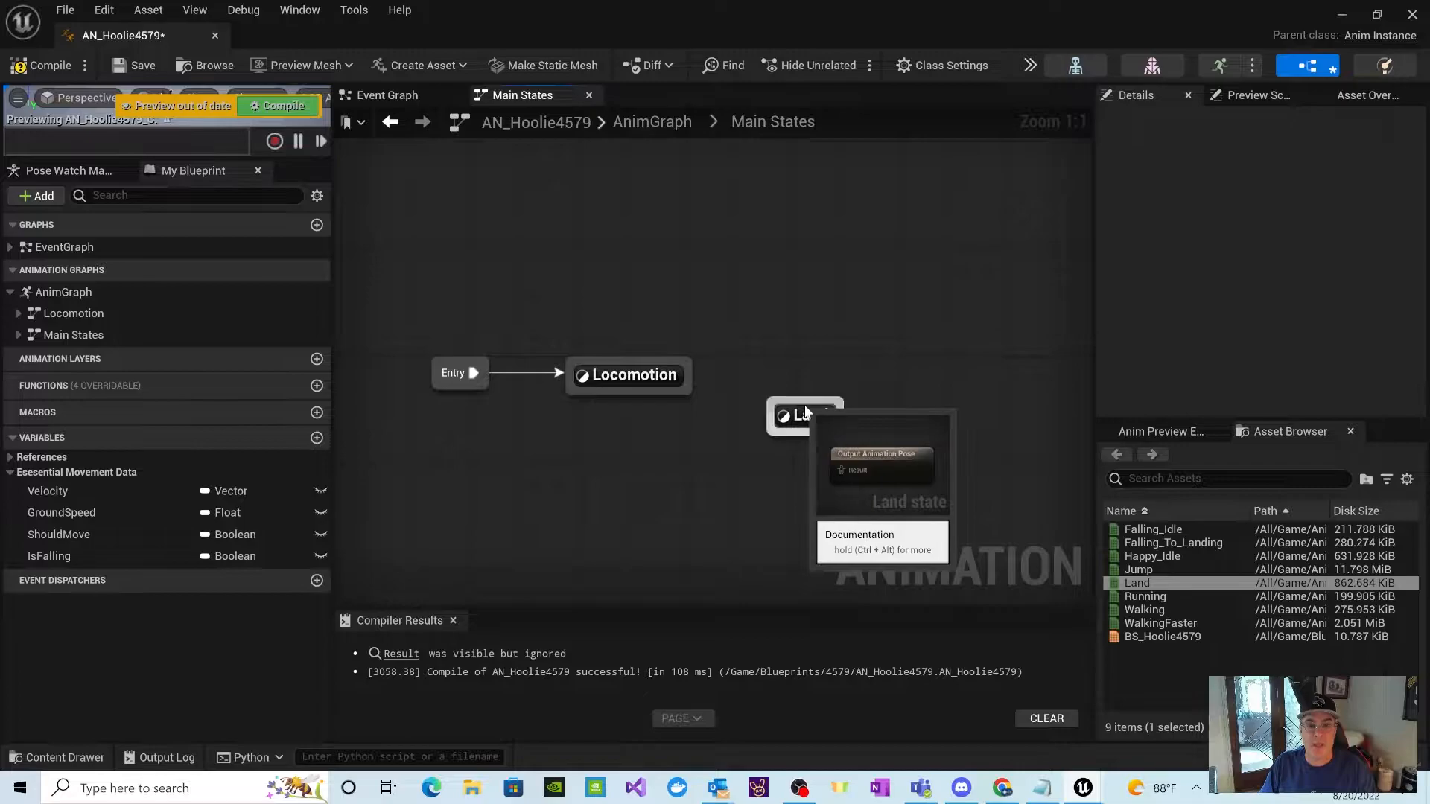
left_click_drag(809, 419, 687, 377)
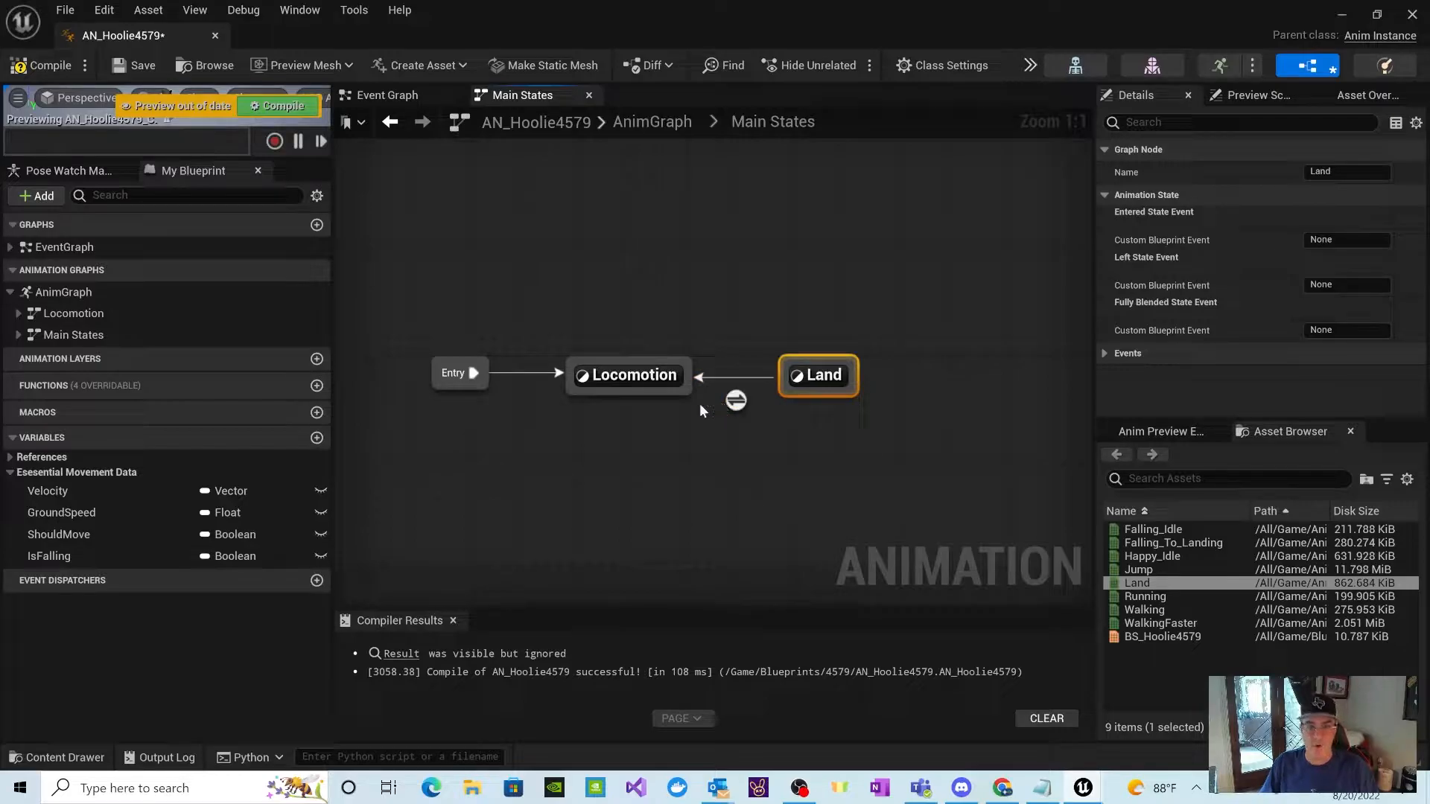
double_click(826, 377)
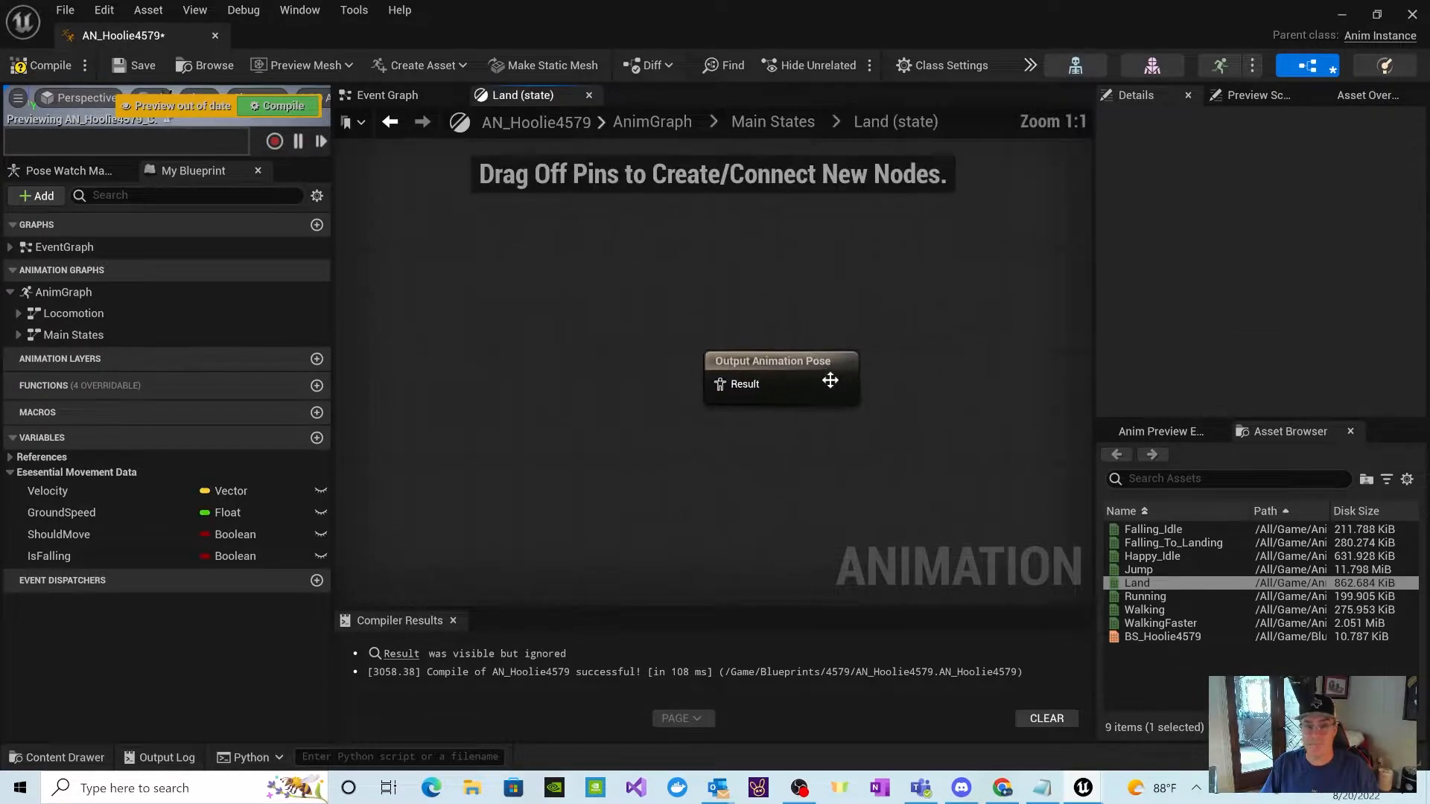
Step: Add a Use cached pose 'Locomotion' node in the Land state, and space it apart from the Output Animation Pose node
right_click(484, 311)
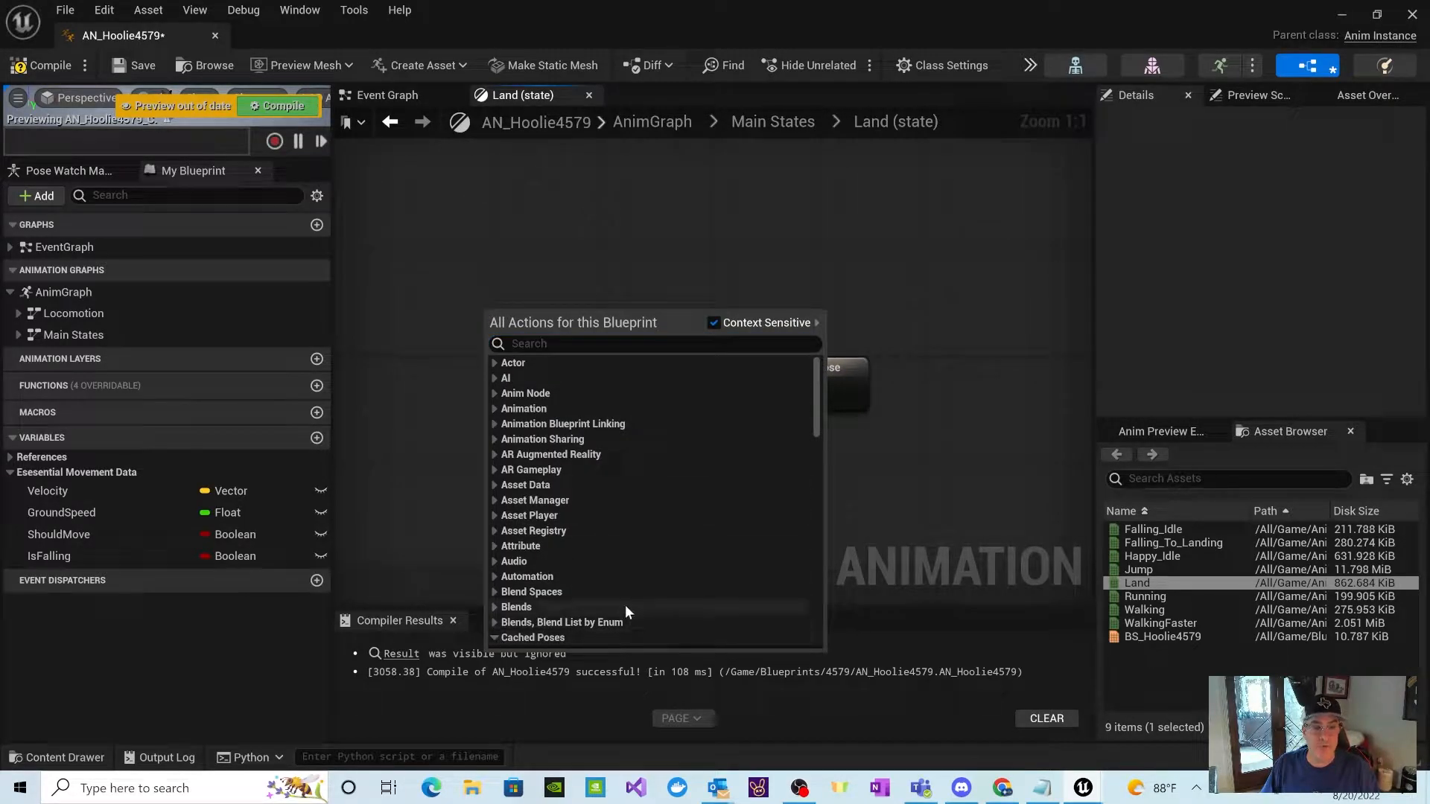
scroll(624, 605, "down", 3)
left_click(575, 543)
left_click_drag(655, 356, 551, 292)
left_click_drag(730, 369, 841, 364)
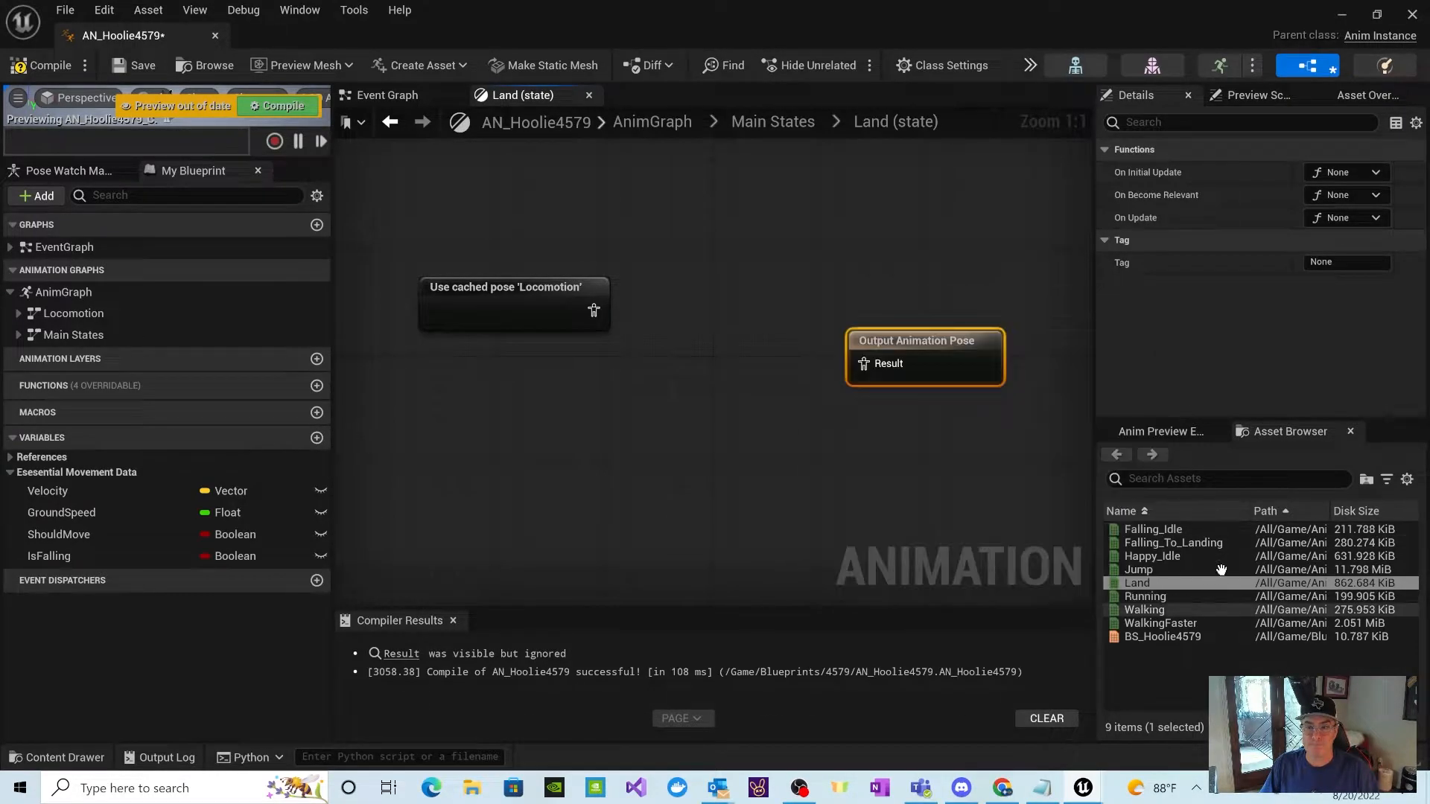
left_click(1139, 596)
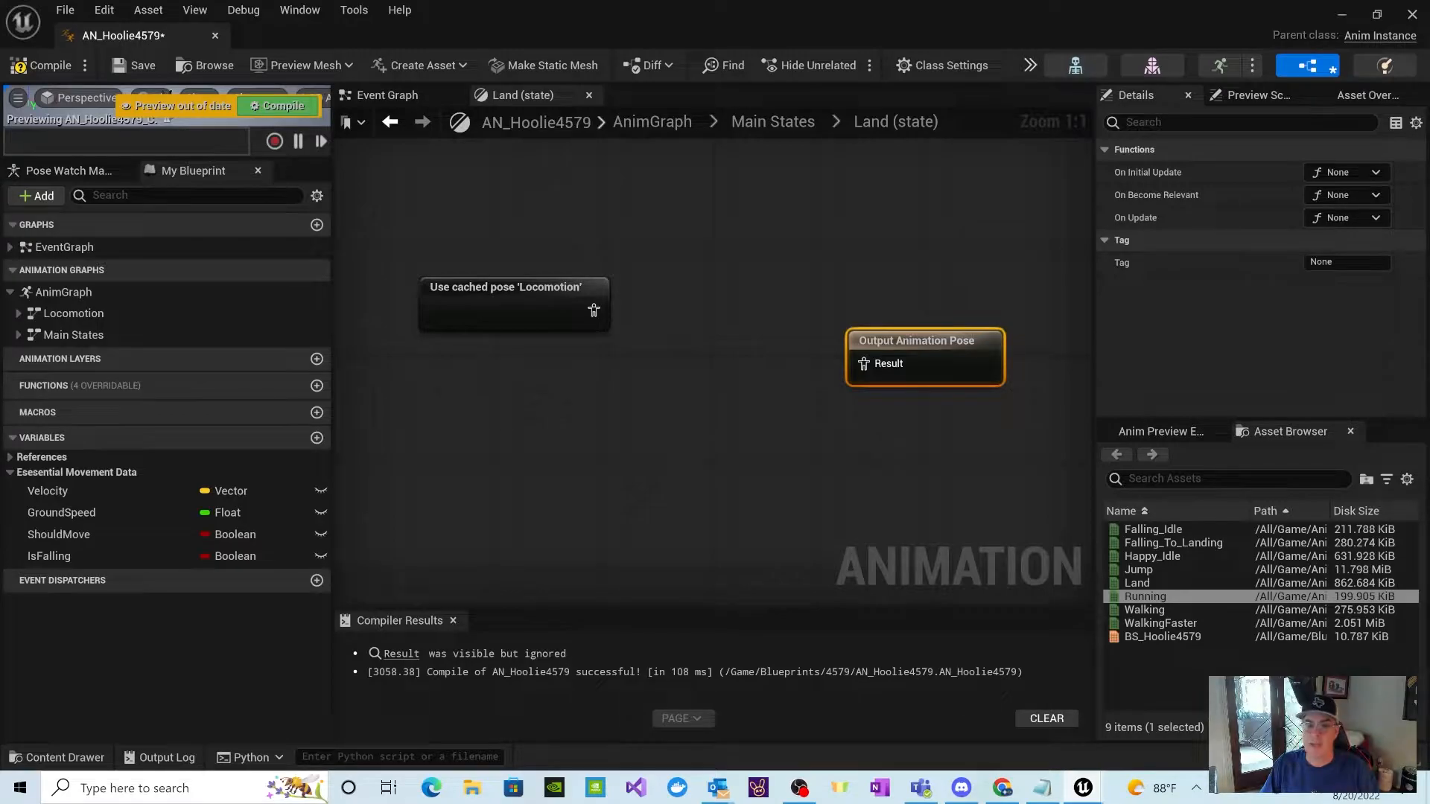
double_click(1143, 594)
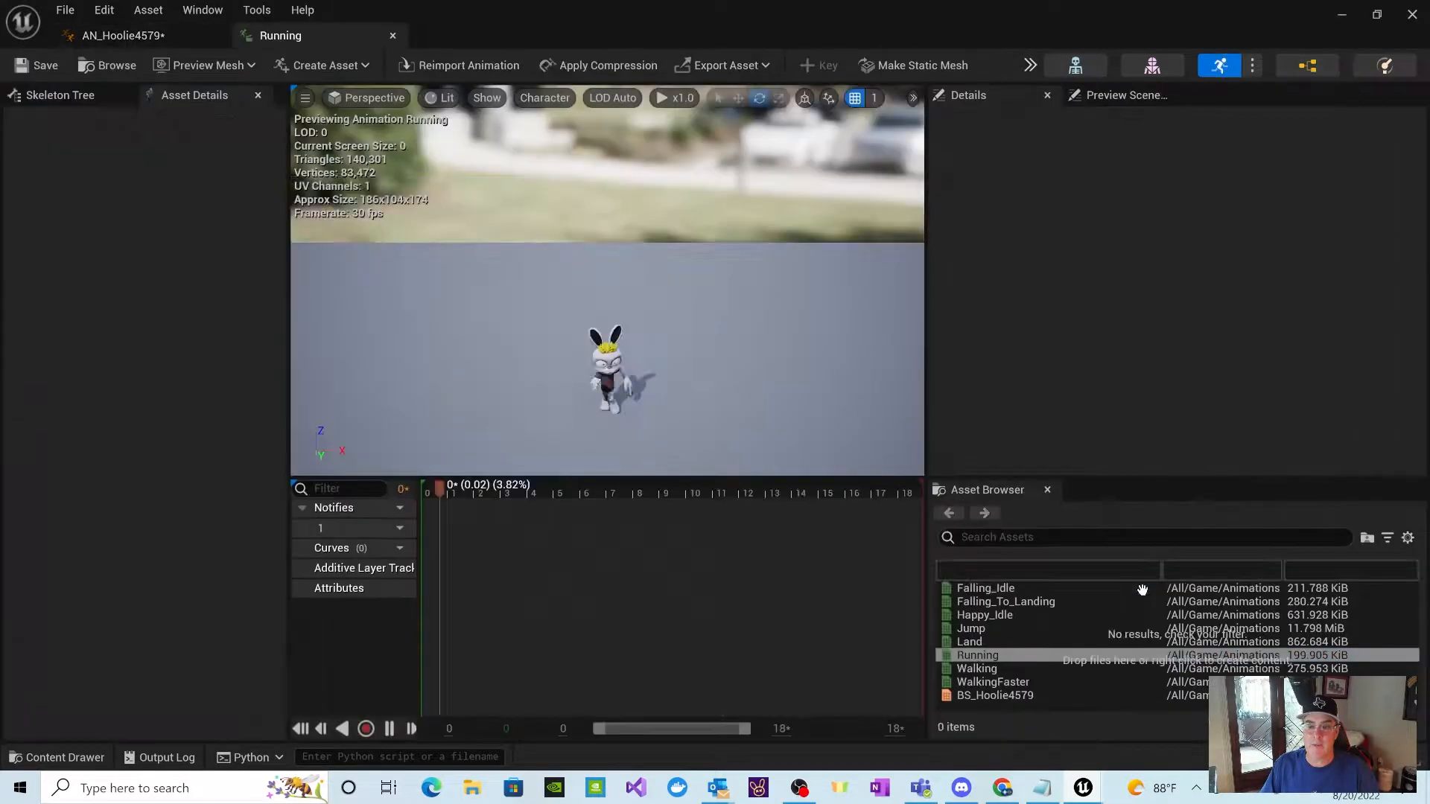
left_click(1412, 15)
left_click(56, 757)
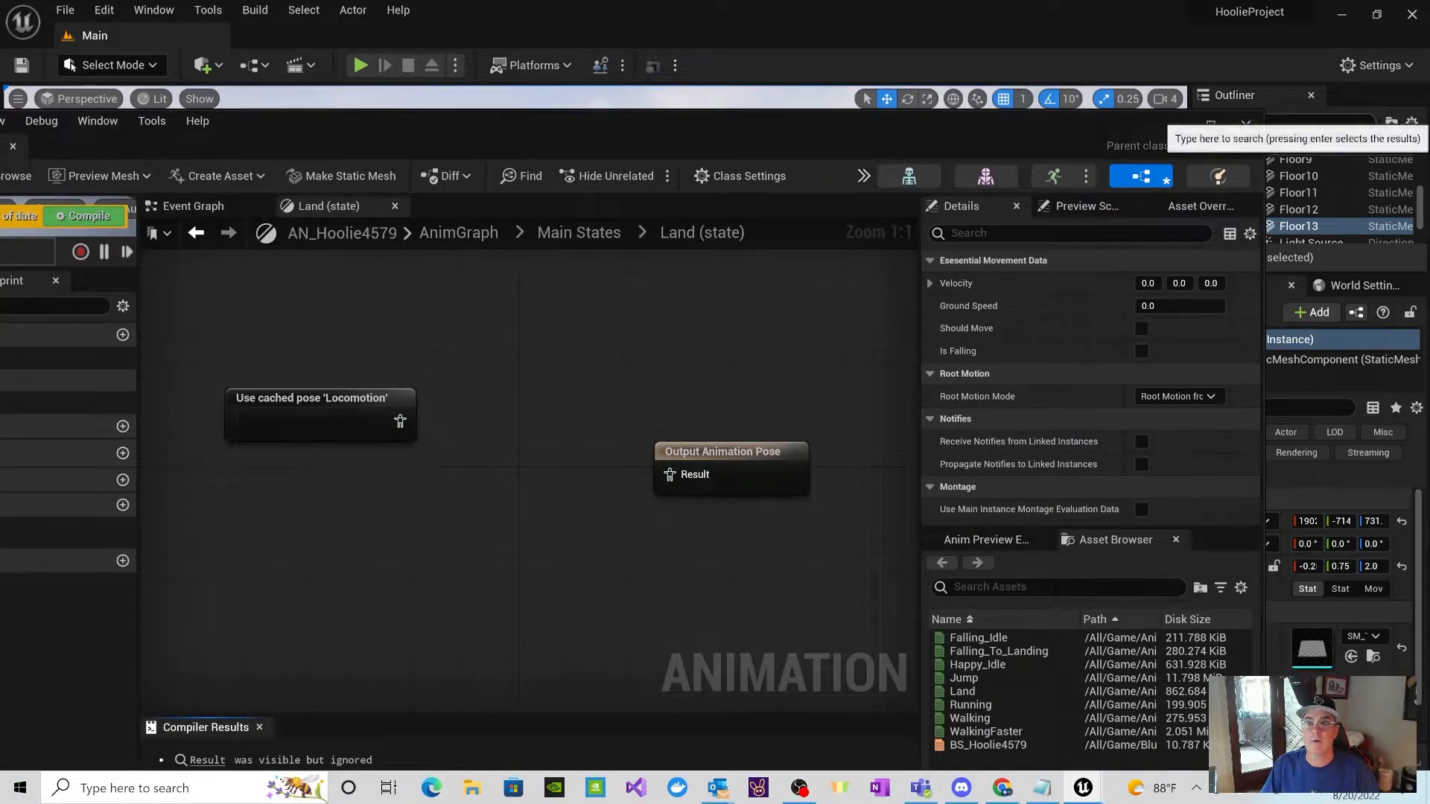
left_click(1210, 125)
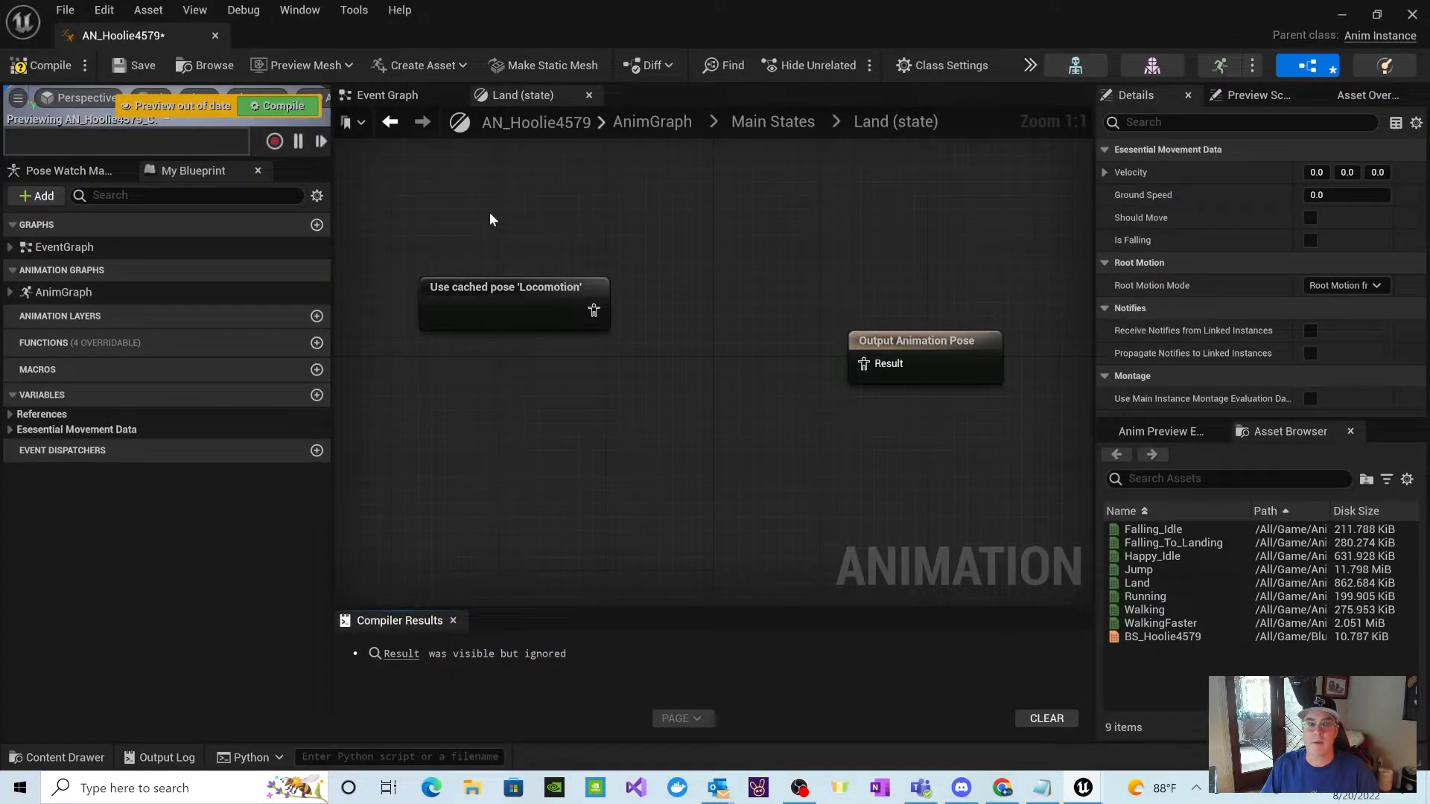
Step: Open the Land animation and choose Local Space as its Additive Anim Type
left_click(1128, 583)
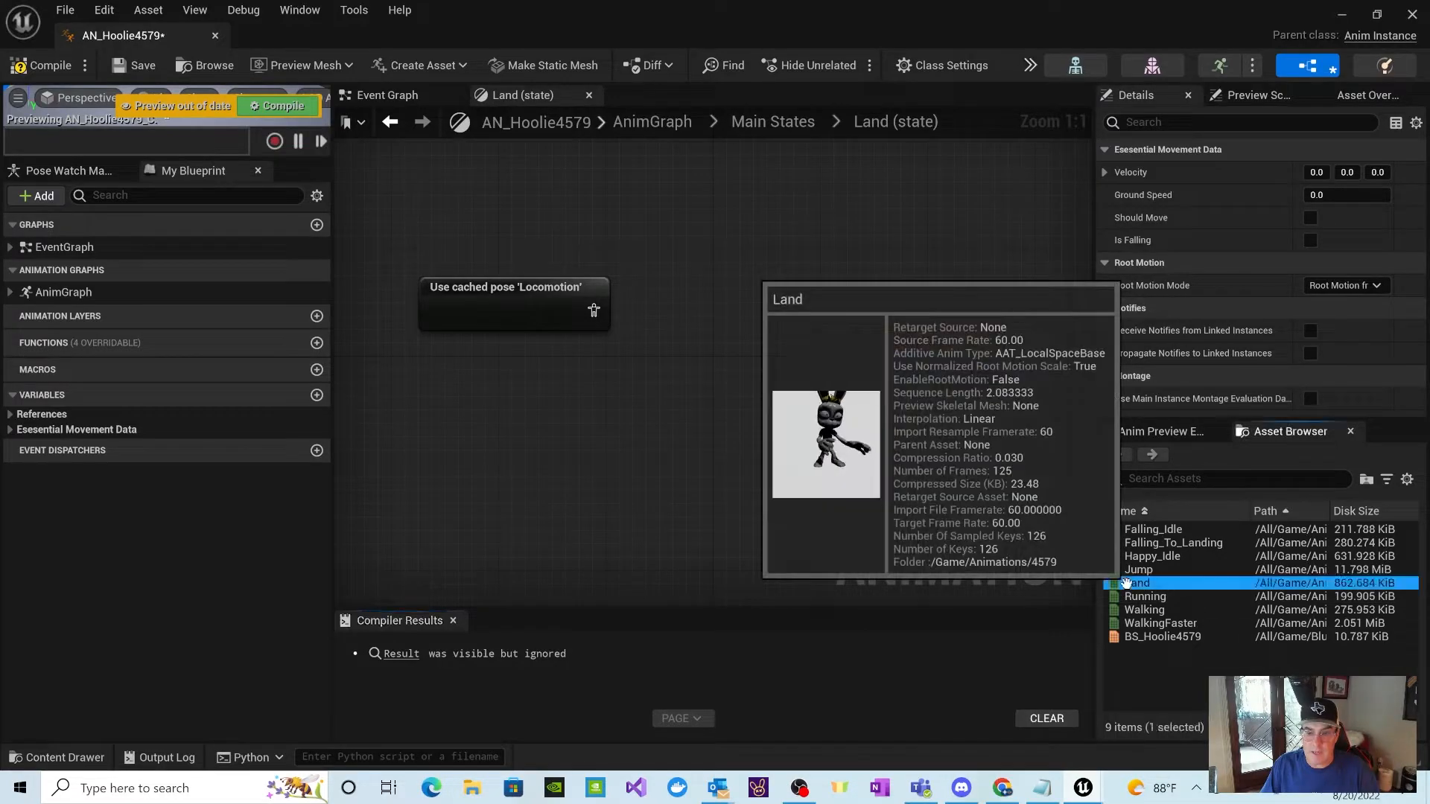
double_click(1129, 584)
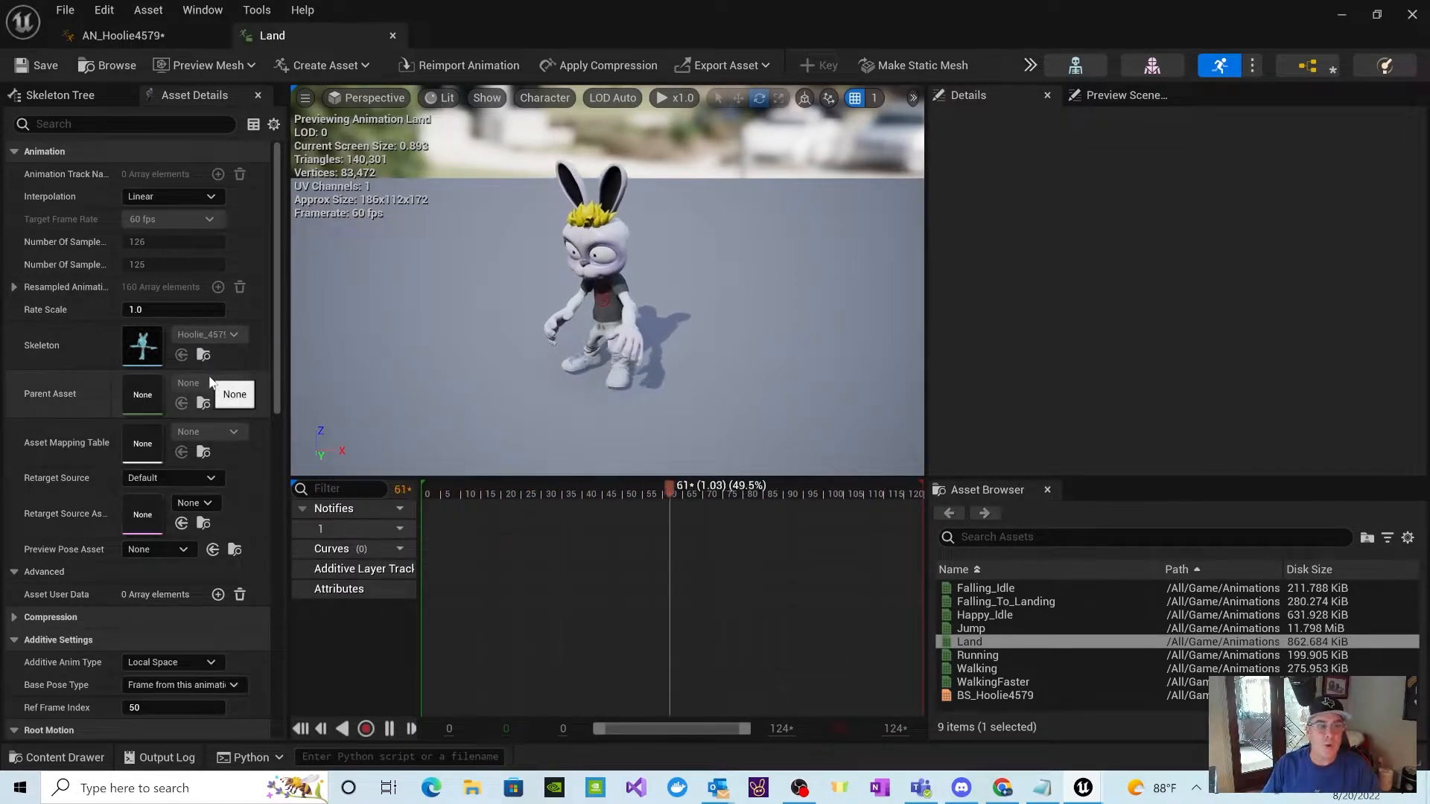
scroll(209, 381, "down", 3)
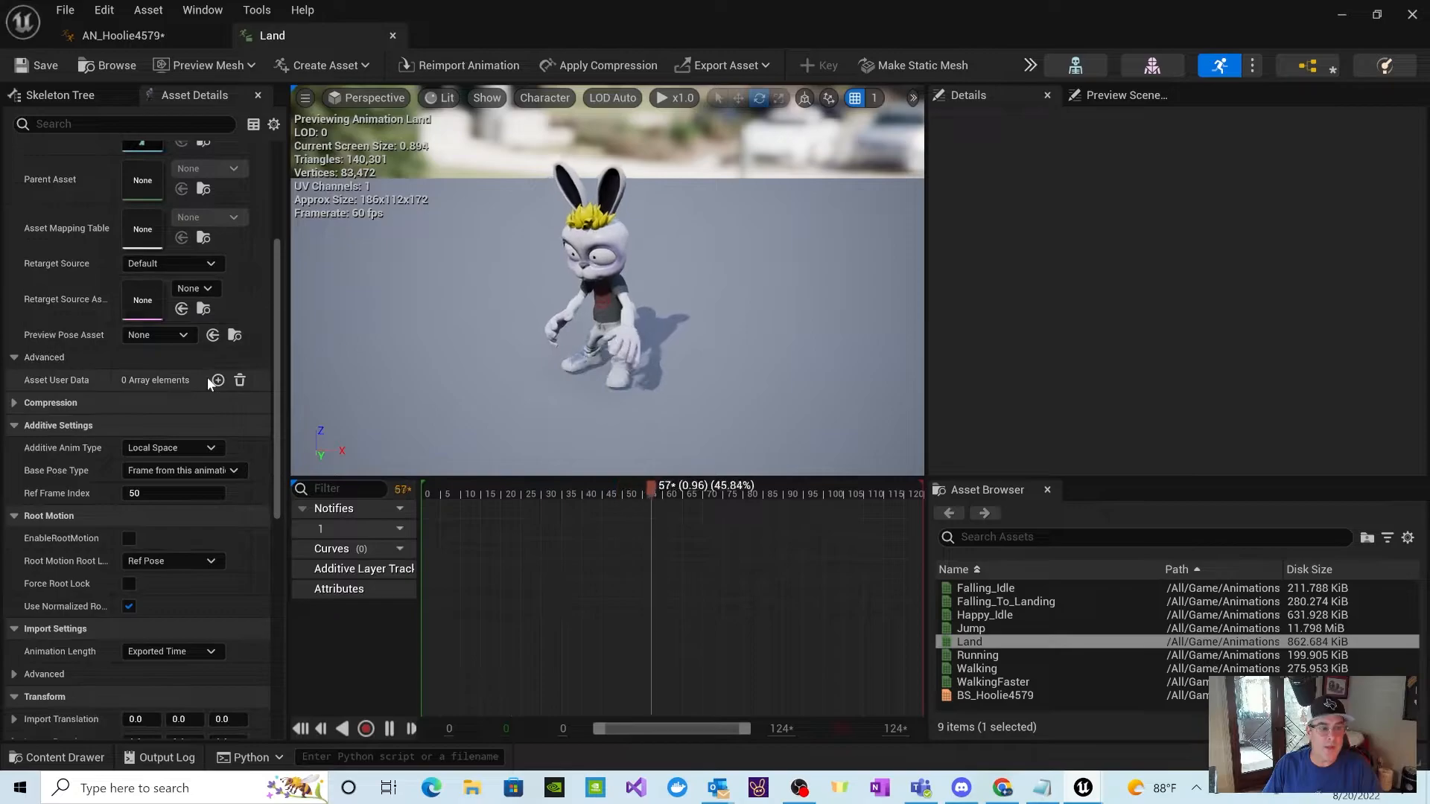
left_click(211, 447)
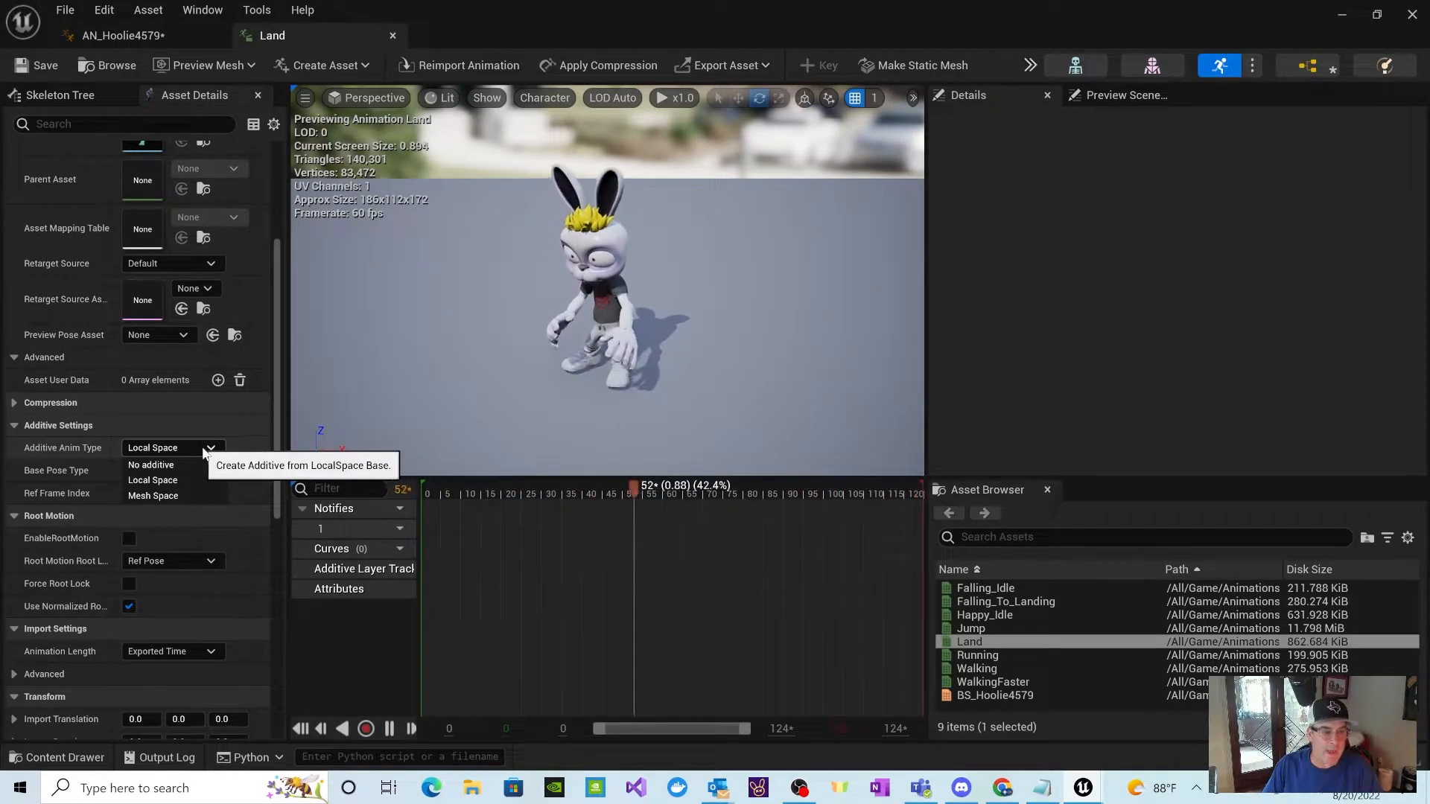
left_click(160, 480)
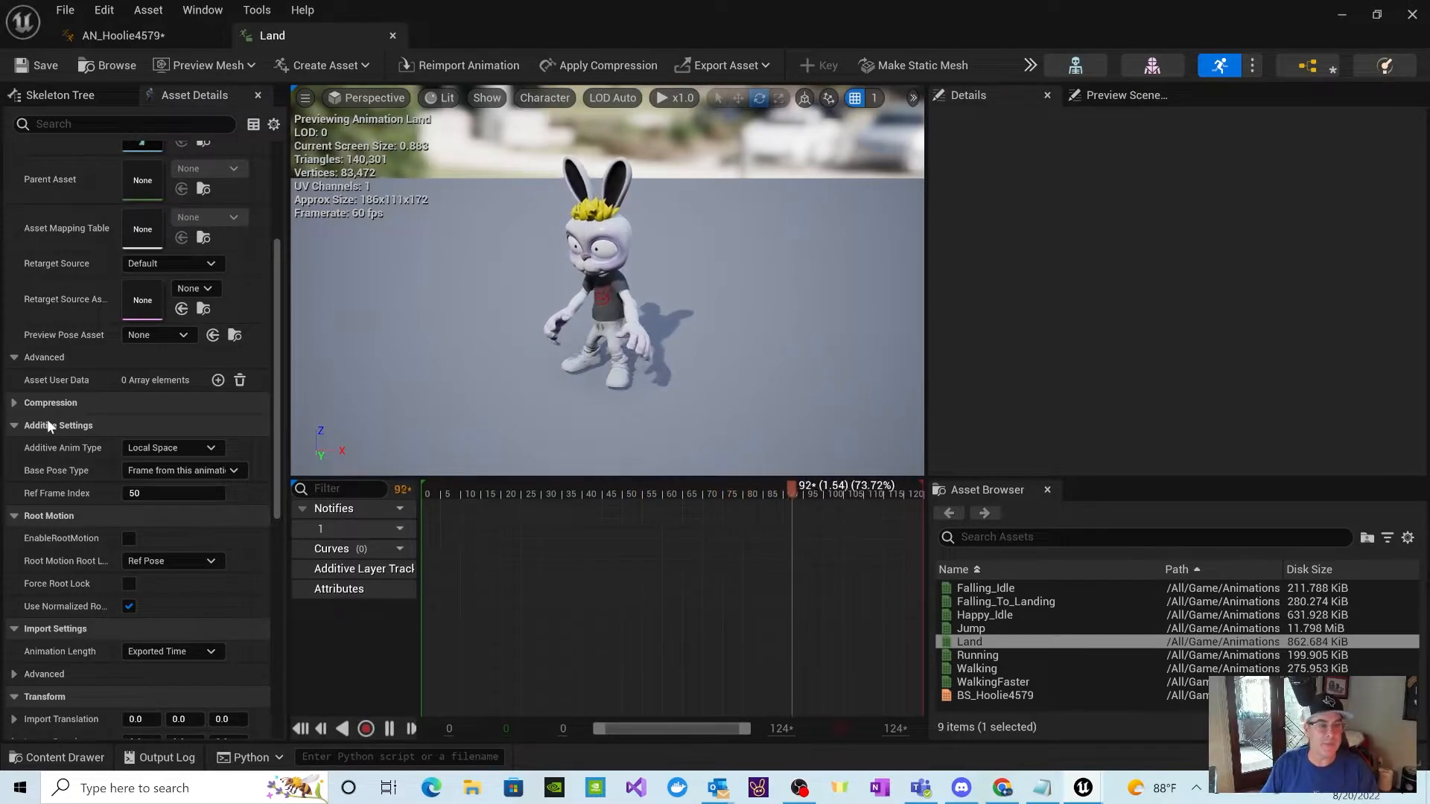
left_click(134, 448)
left_click(140, 474)
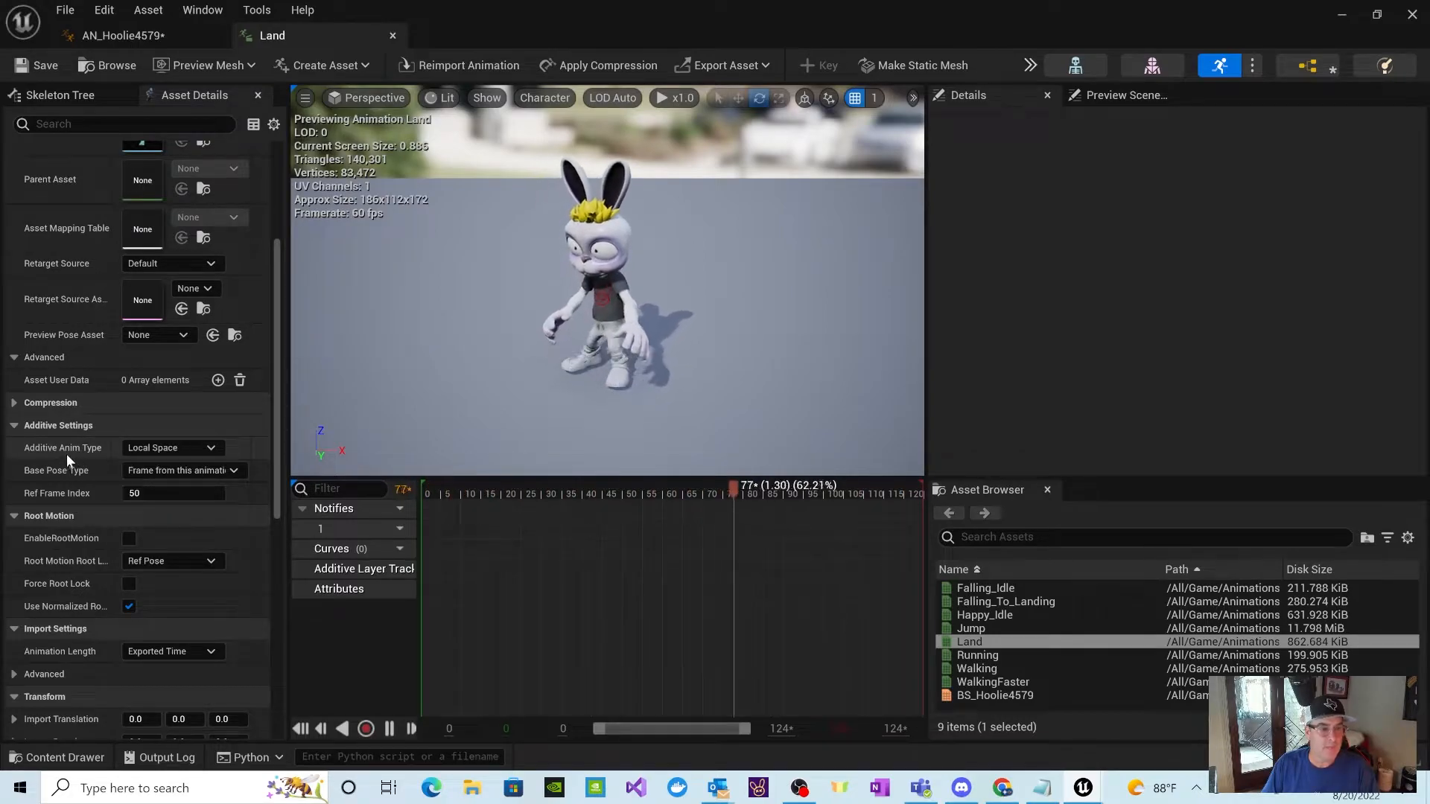
Step: Leave the Land animation's Ref Frame Index at 50, then save and close the animation
left_click(160, 493)
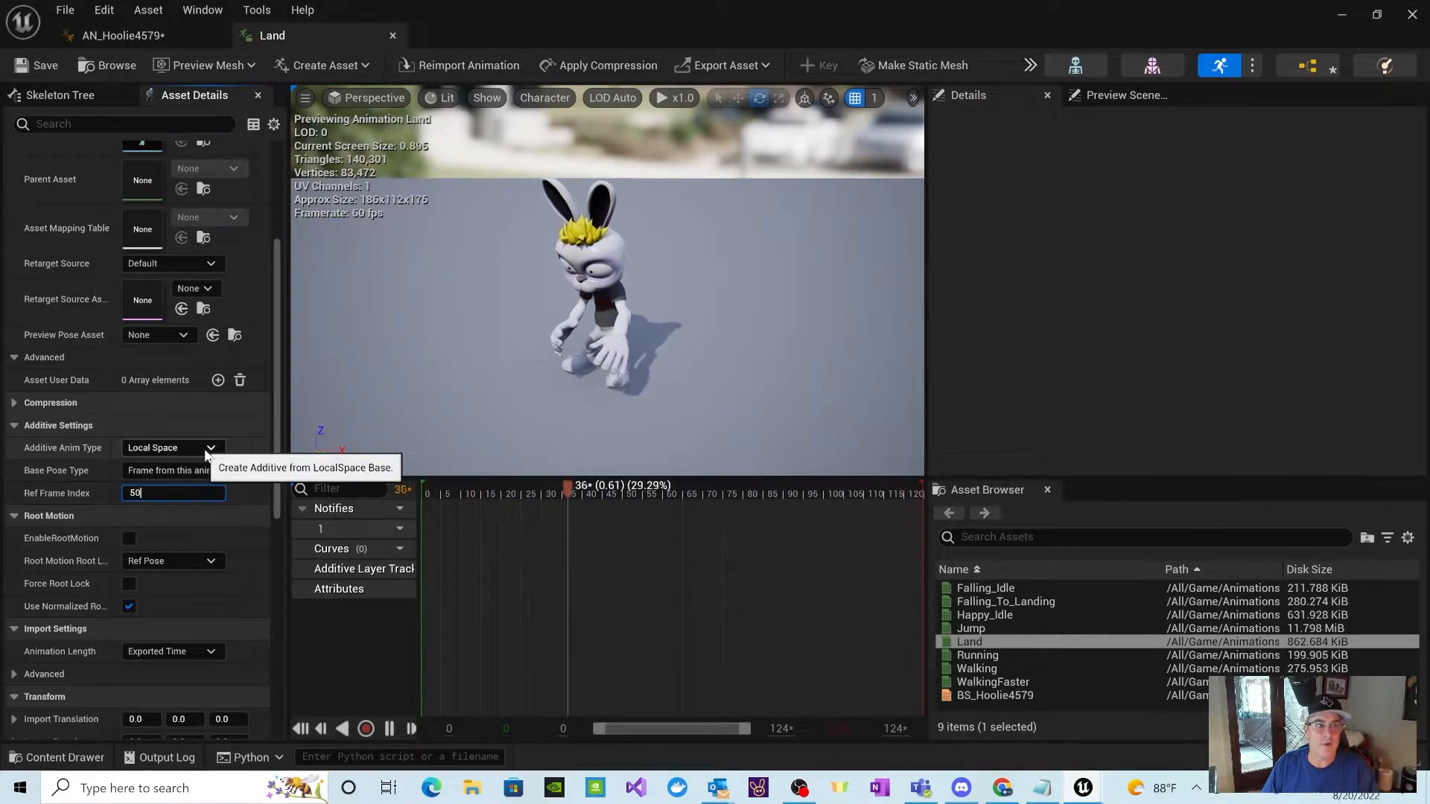
left_click(33, 70)
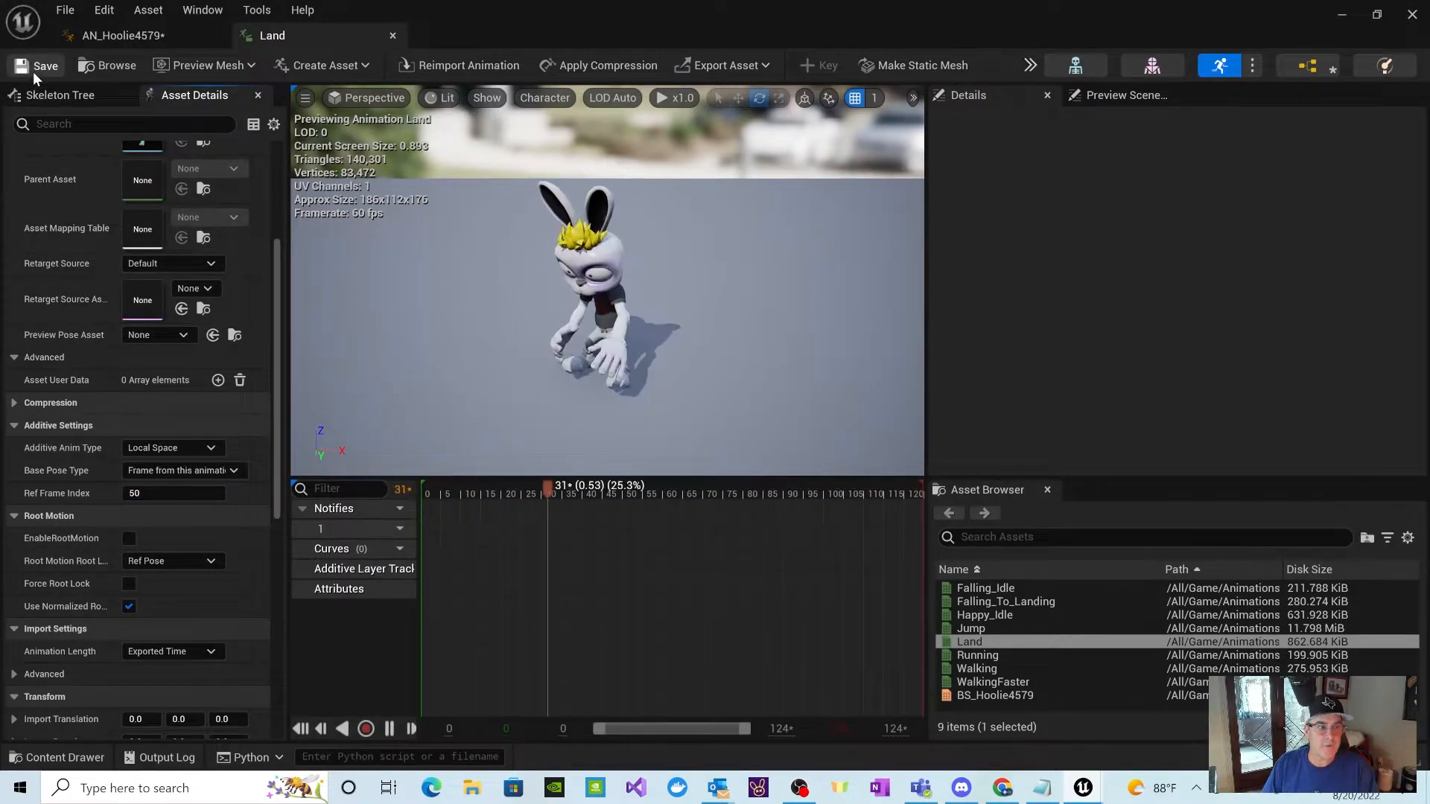
left_click(391, 35)
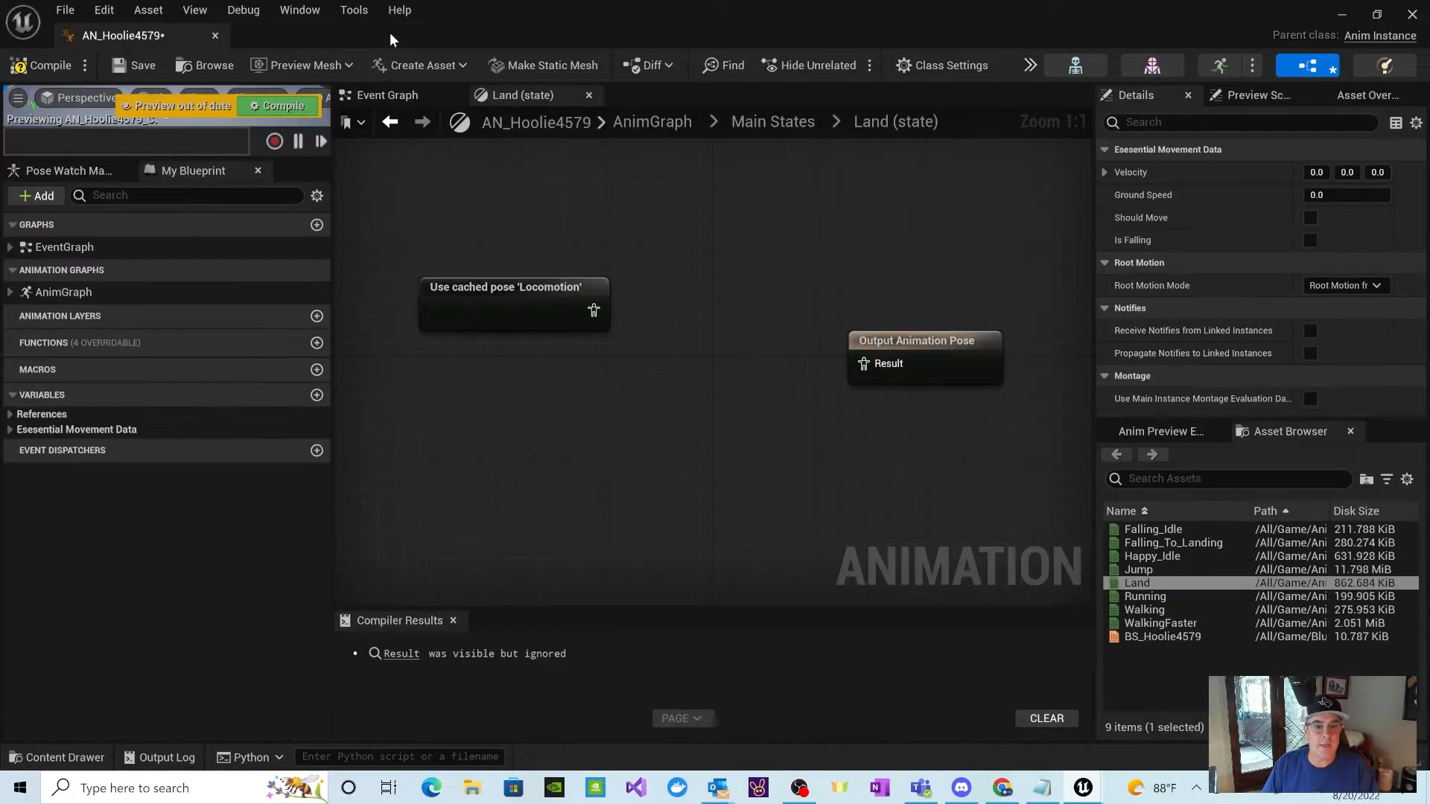
Step: Compile the animation blueprint and add the Land animation to the Land state as a sequence player below the cached pose node
left_click(277, 105)
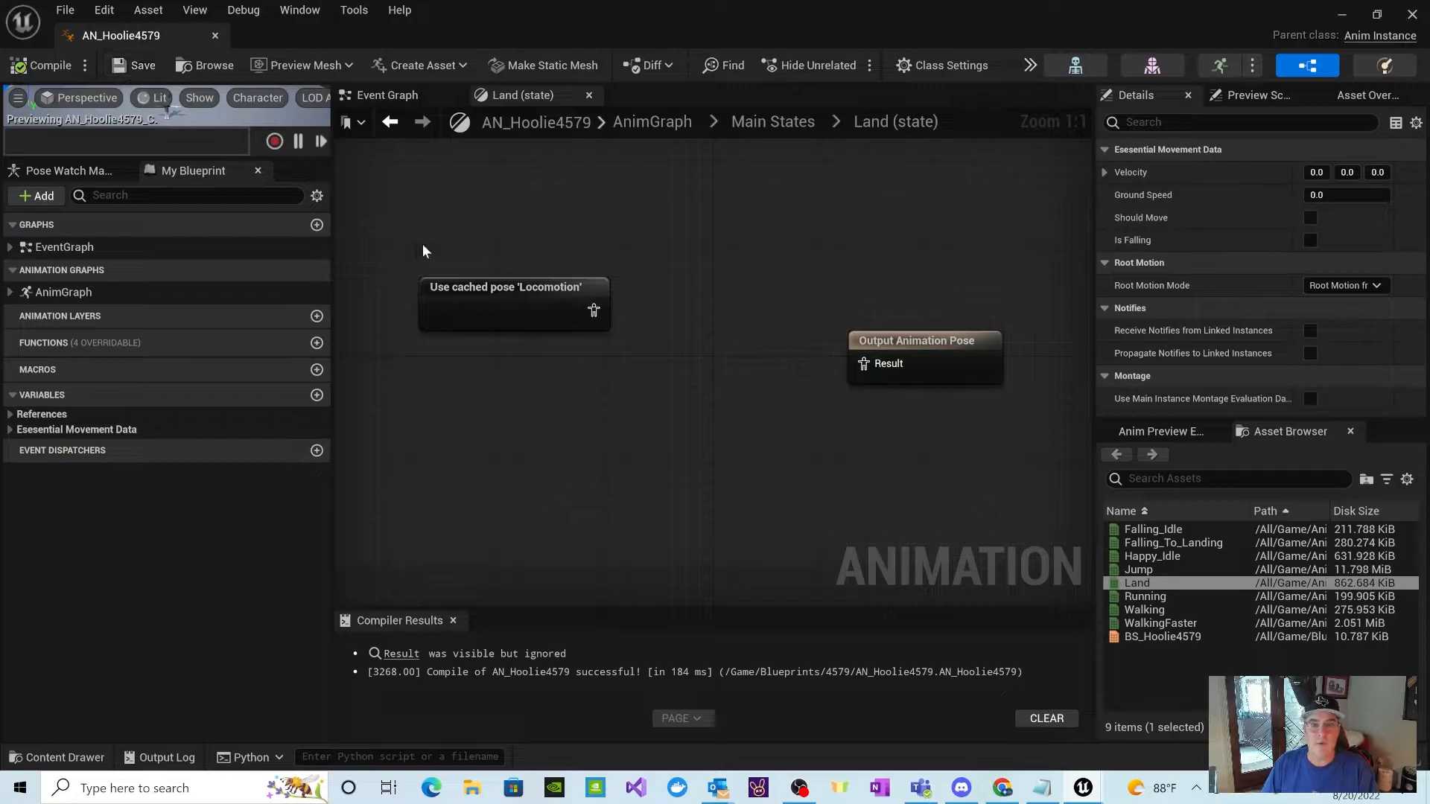
left_click(761, 124)
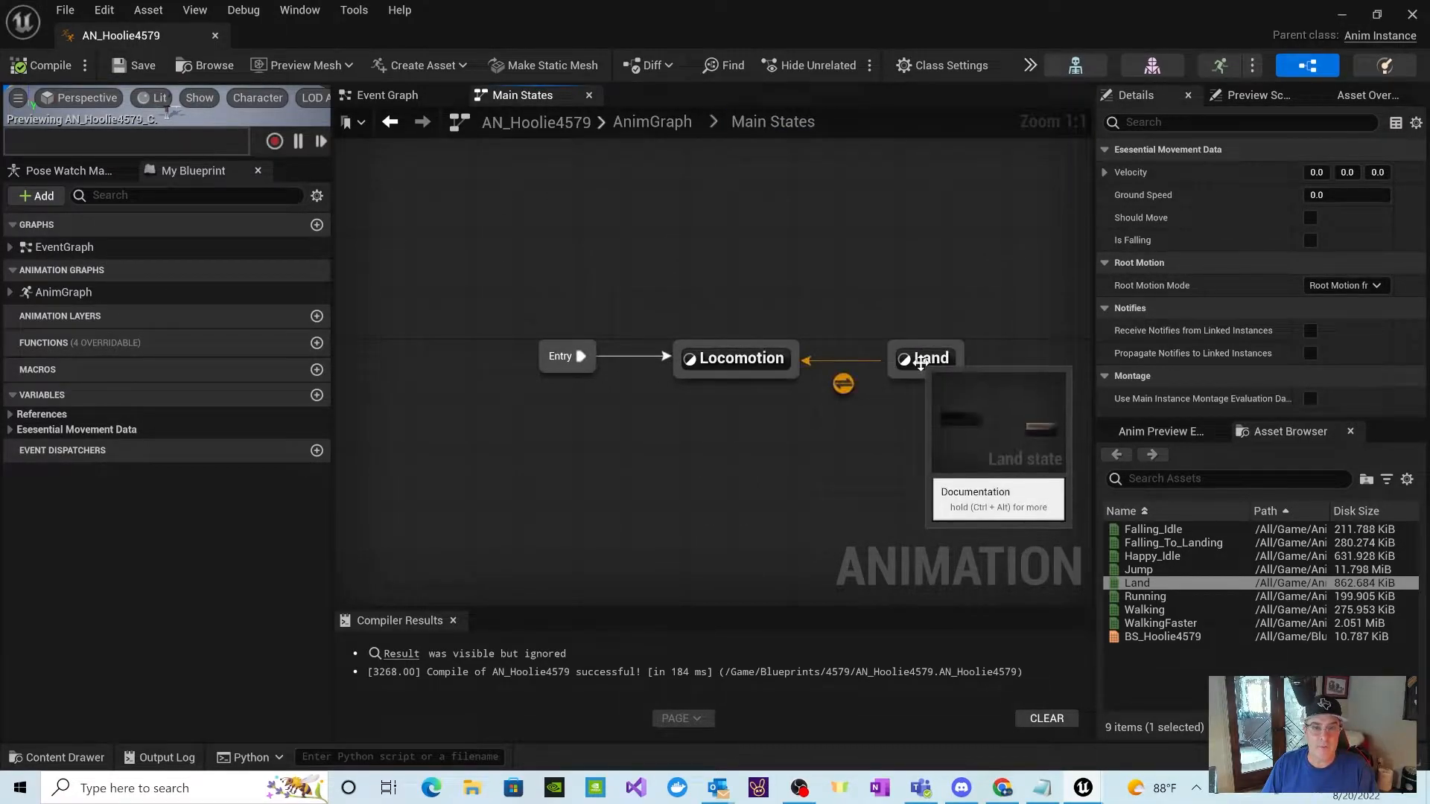
double_click(922, 373)
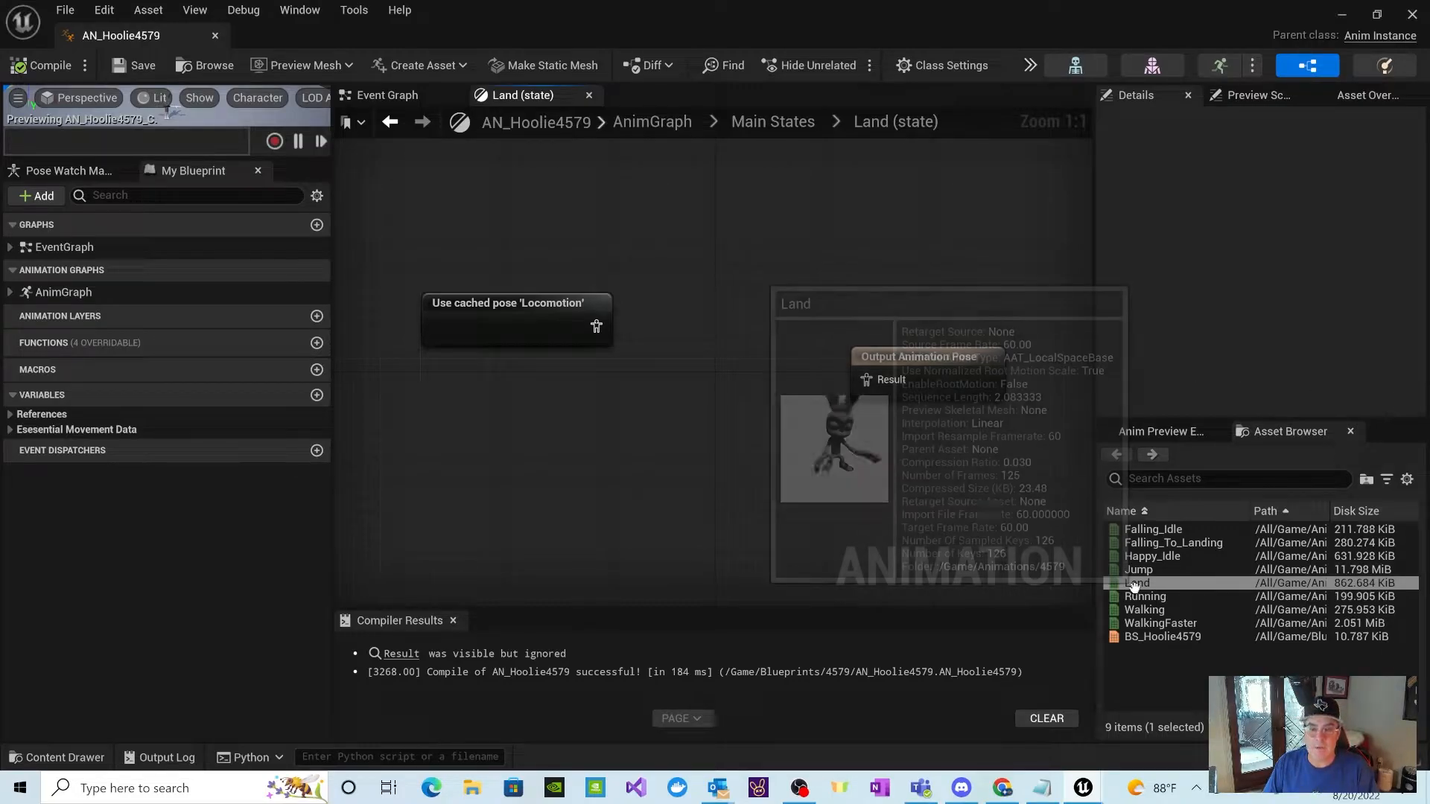
left_click_drag(1137, 584, 484, 421)
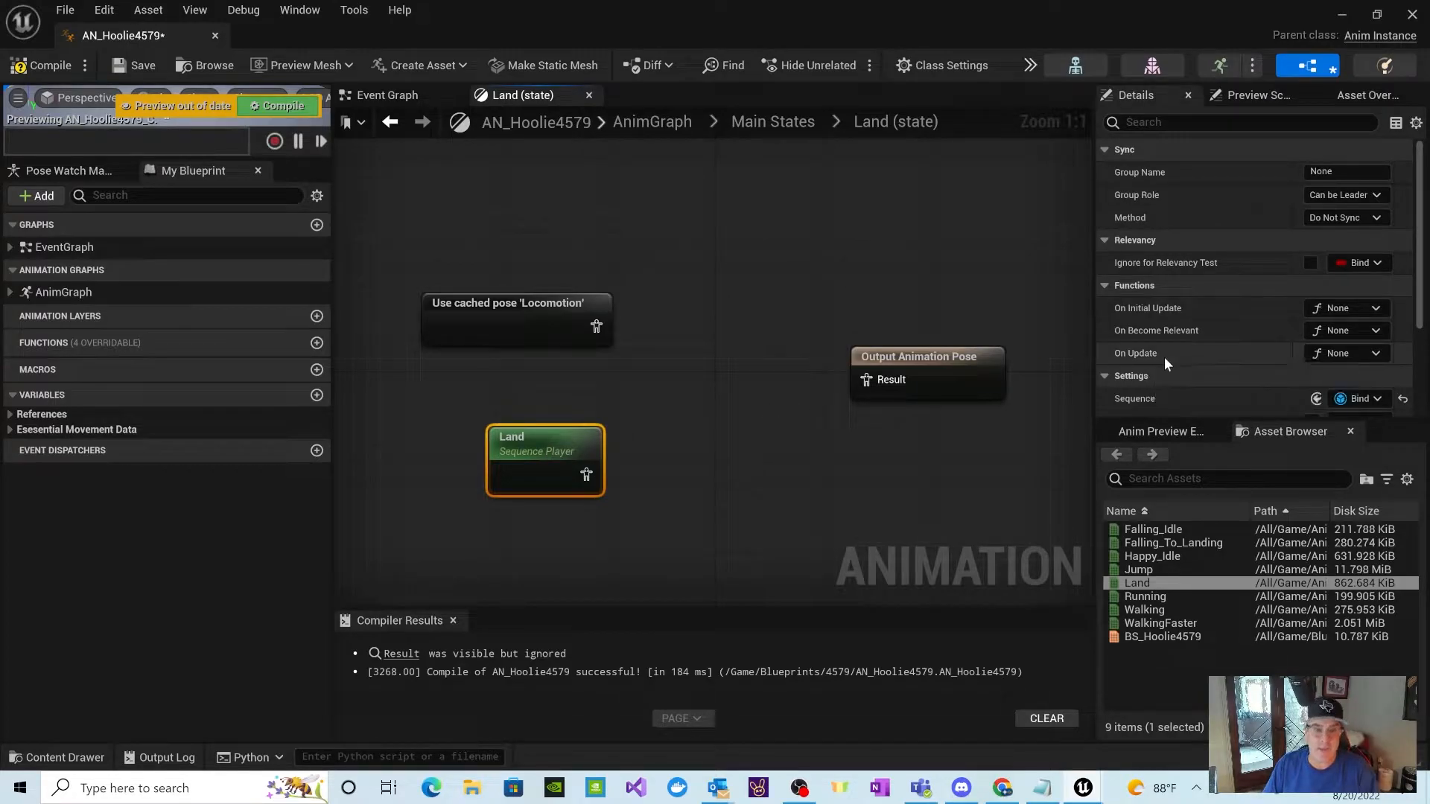
Step: Turn off Loop Animation for the Land sequence player and compile the animation blueprint
scroll(1170, 347, "down", 2)
scroll(1174, 344, "down", 3)
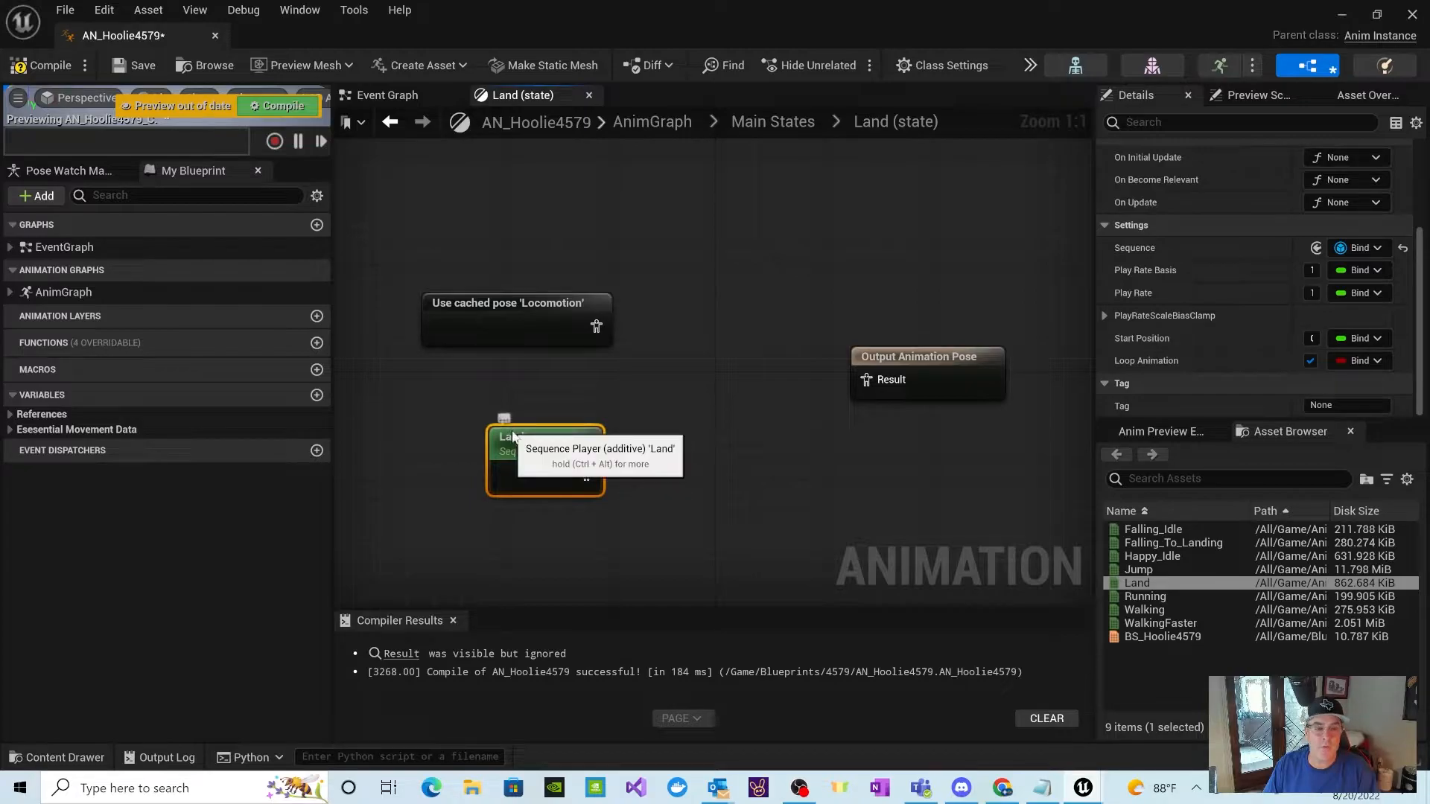
left_click_drag(1092, 288, 1033, 287)
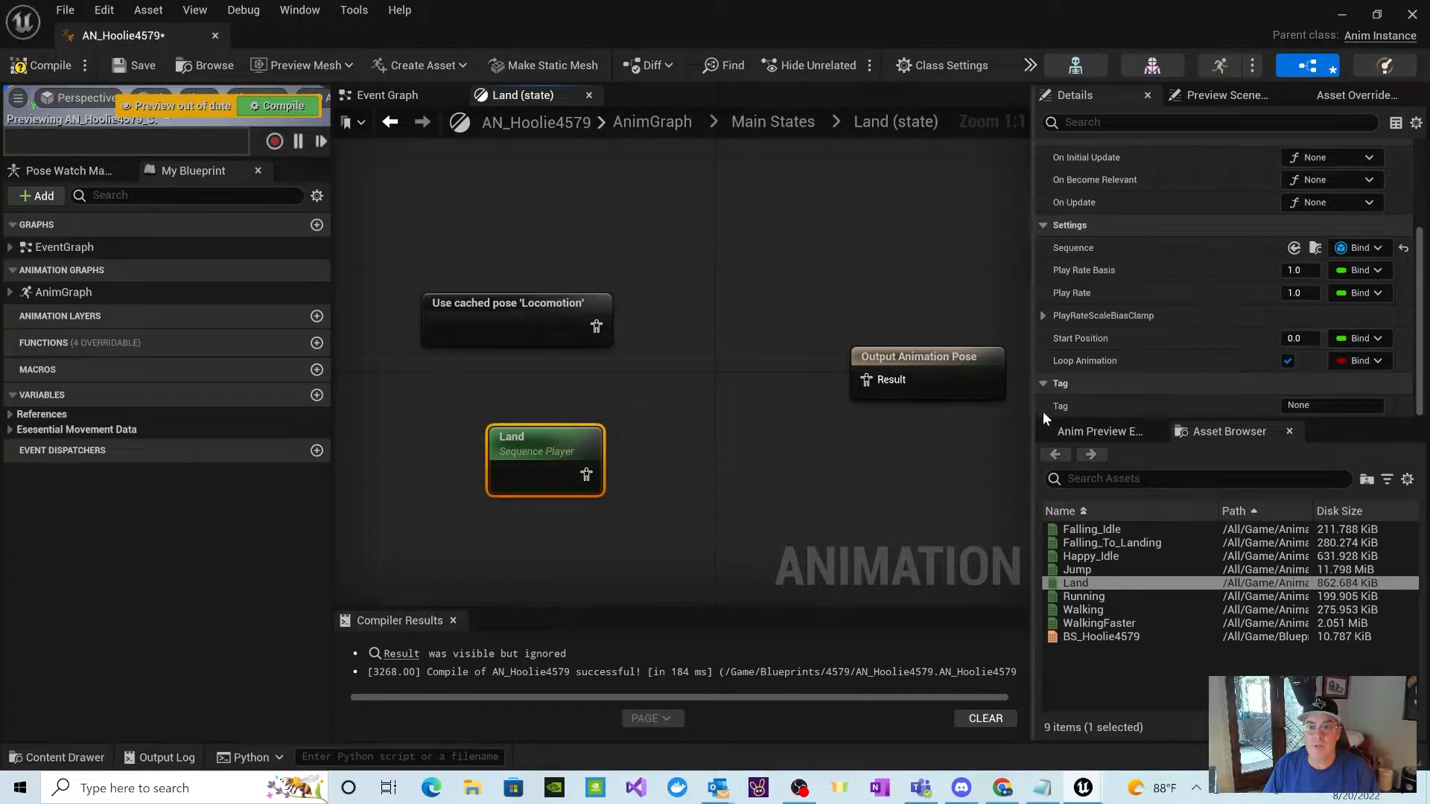
left_click(1288, 362)
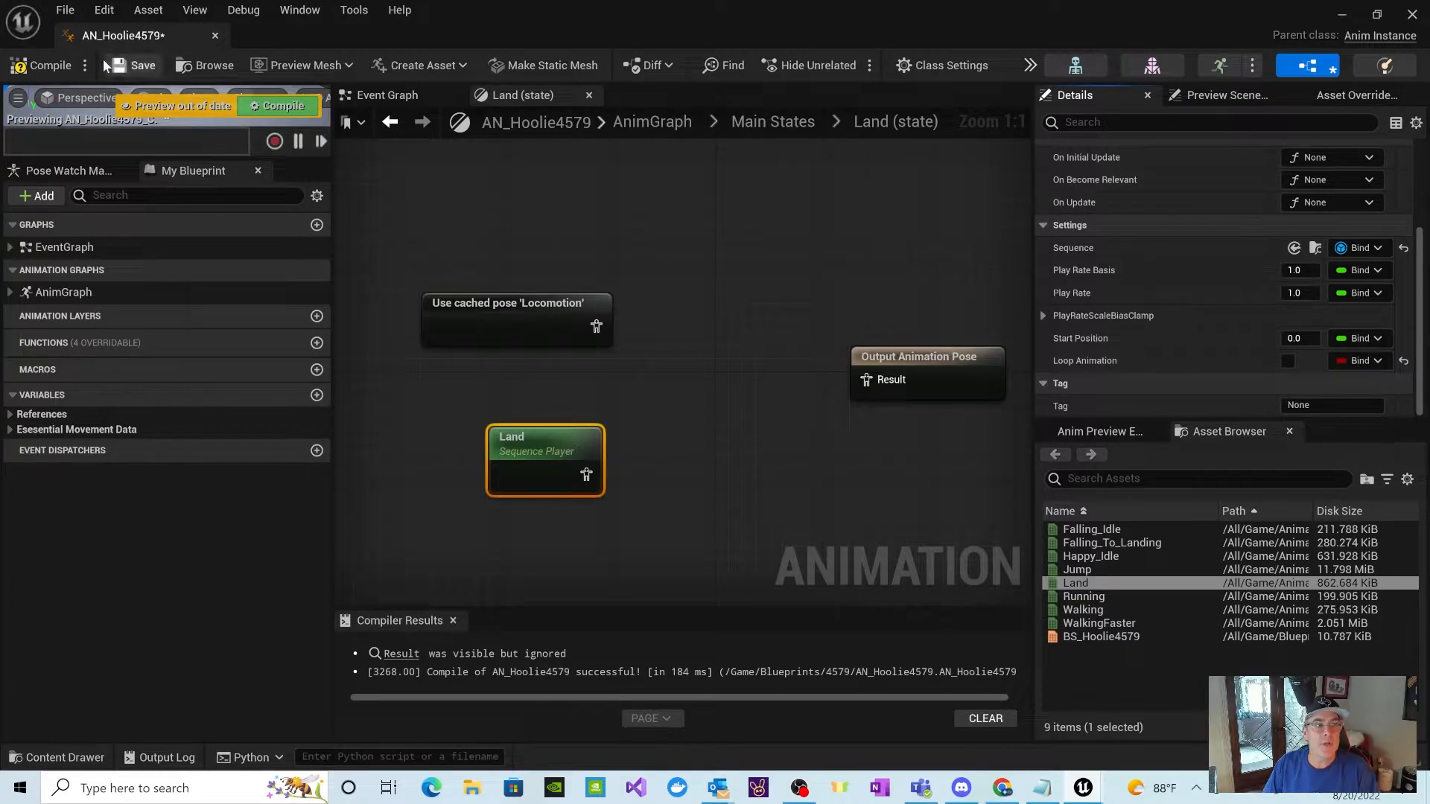
left_click(44, 69)
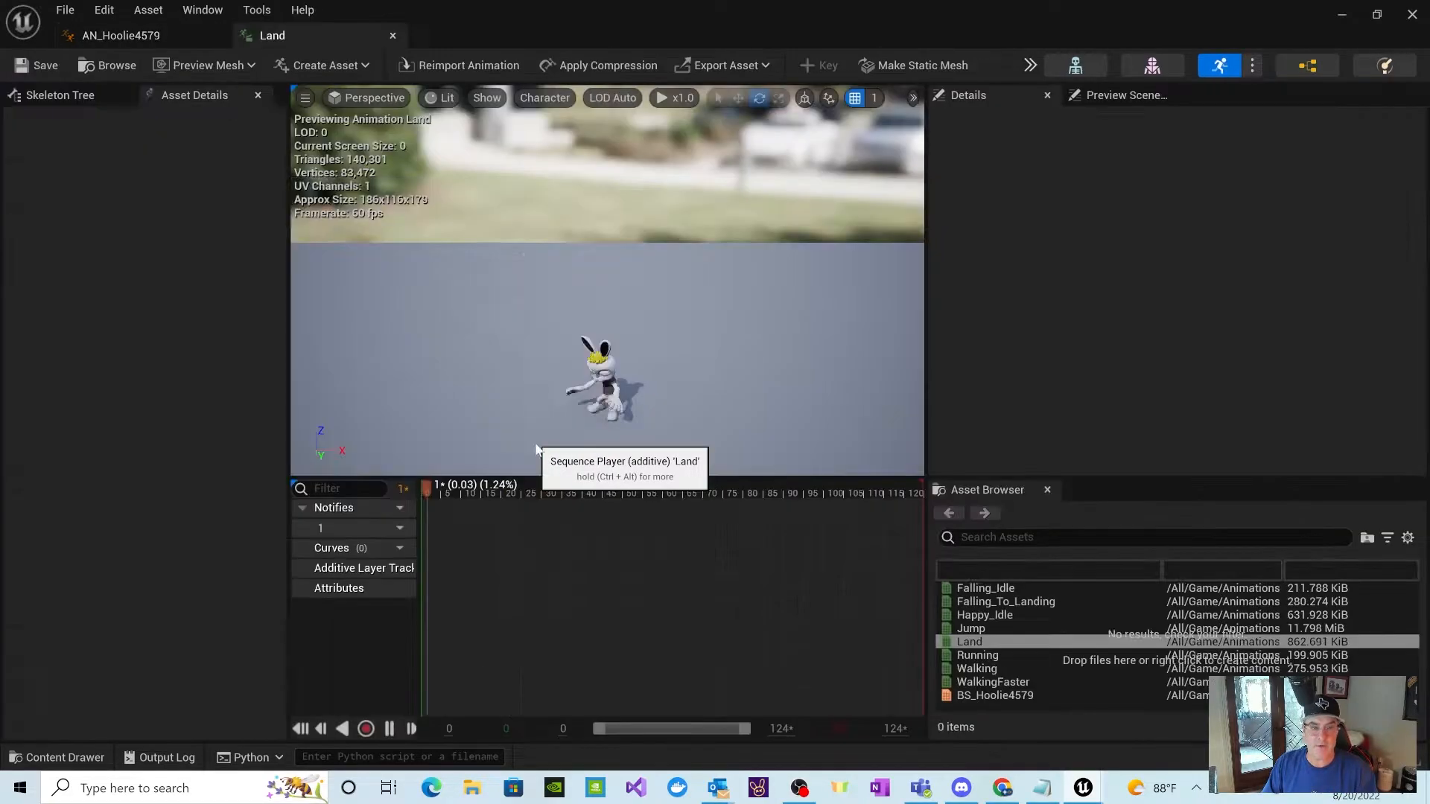
Step: Open the Land animation from its sequence player, check its Additive Settings, and close it again
double_click(542, 444)
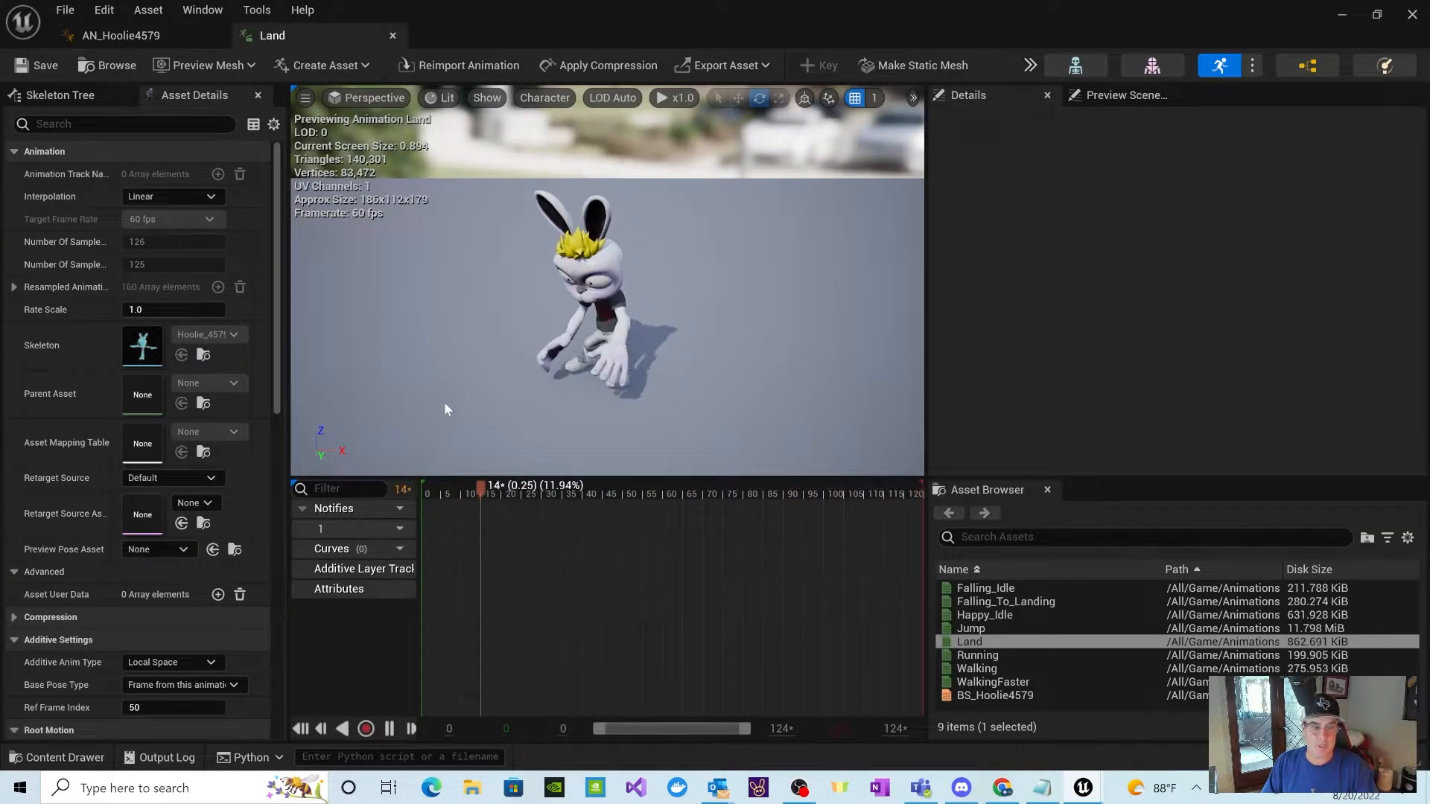
scroll(192, 480, "down", 3)
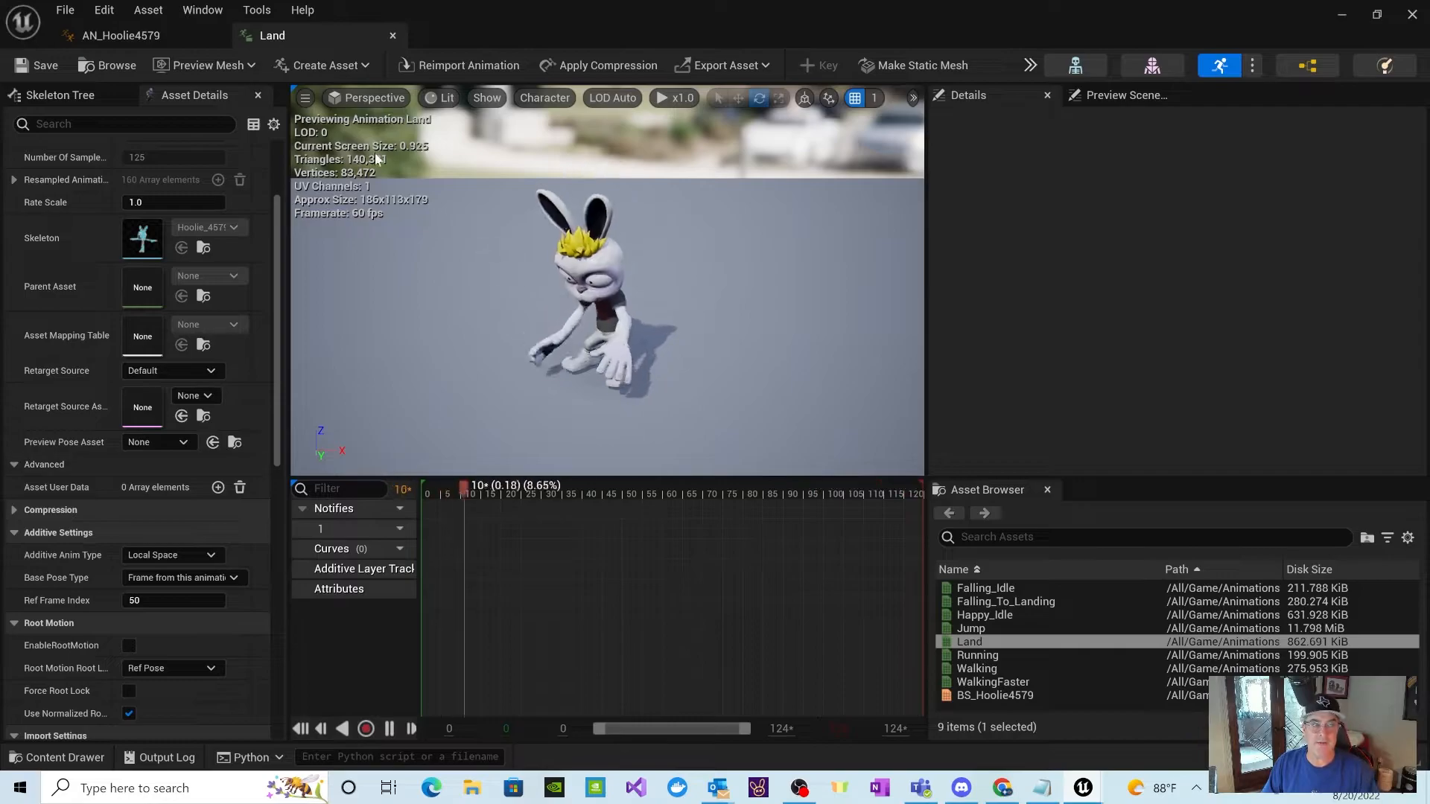
left_click(393, 35)
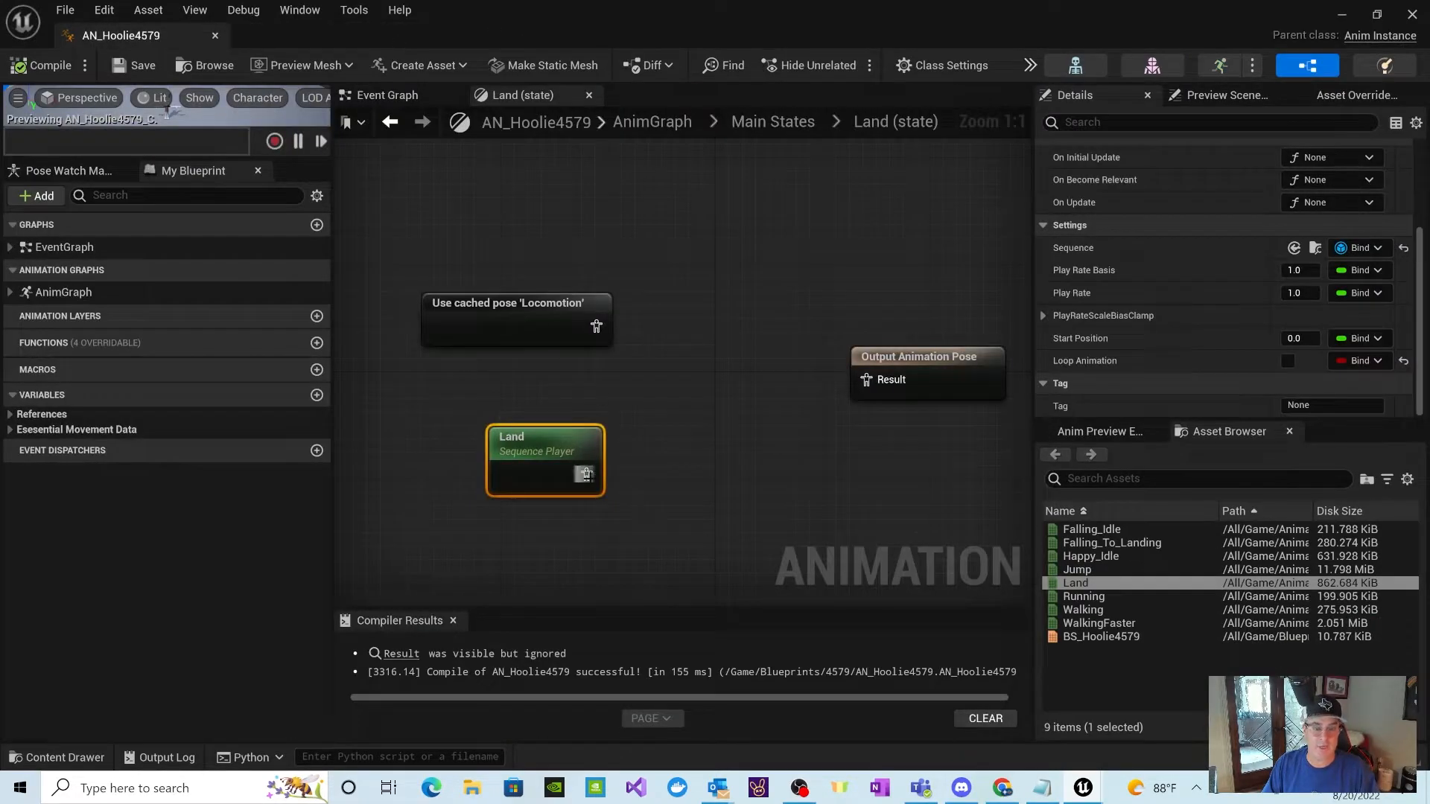
Step: Add an Apply Additive node to the Land state graph, between the two pose nodes and Output Animation Pose
right_click(680, 414)
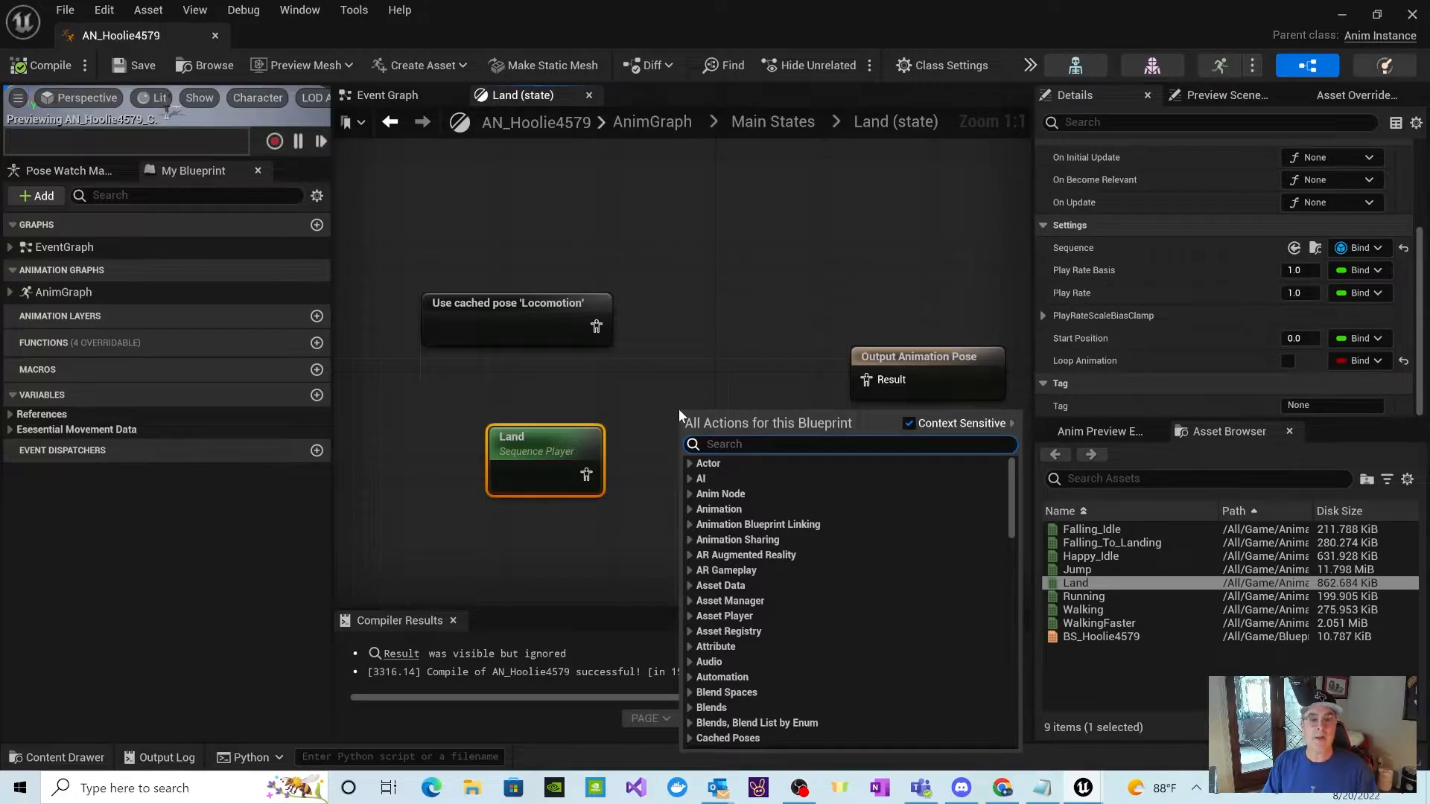
type("A")
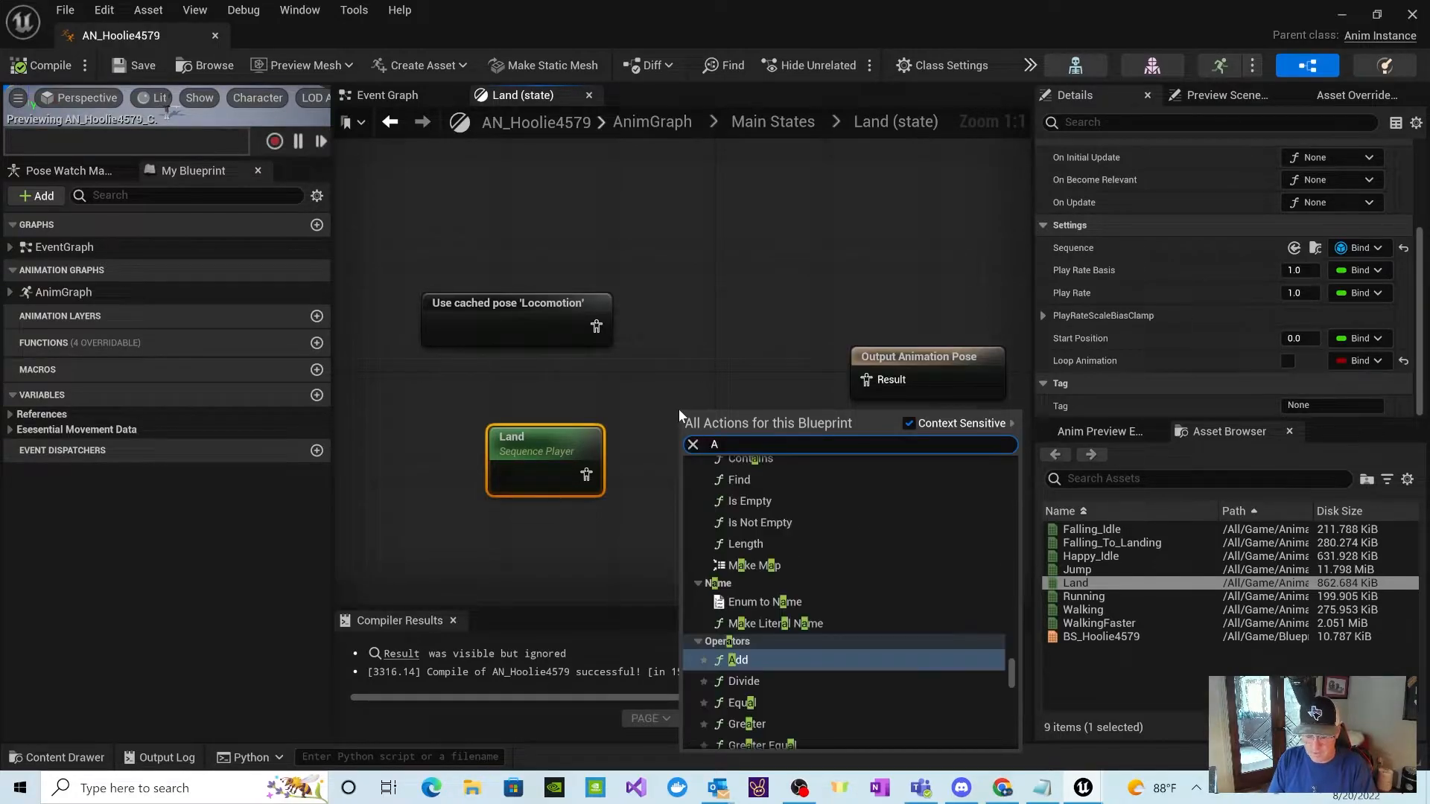
type("dditi")
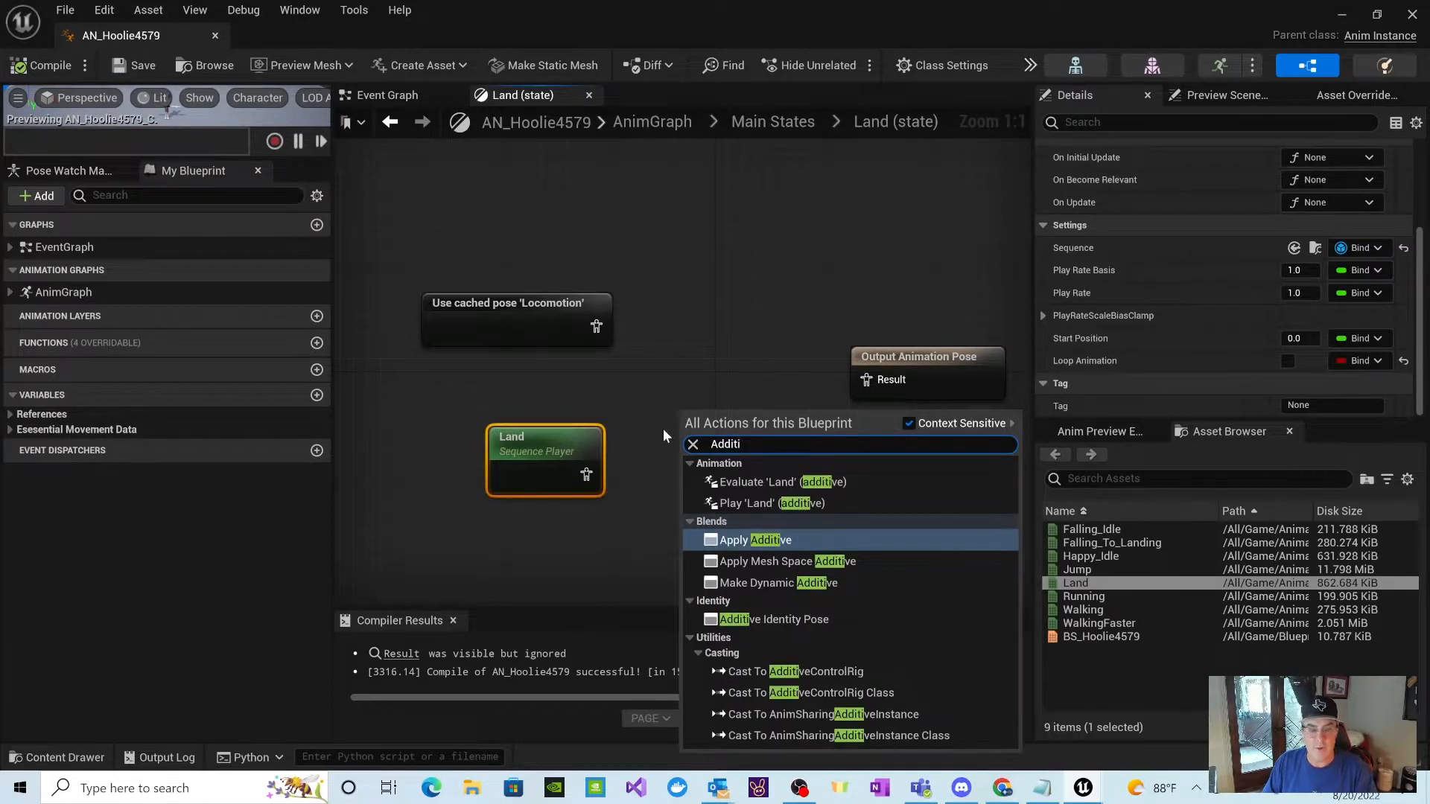
left_click(782, 540)
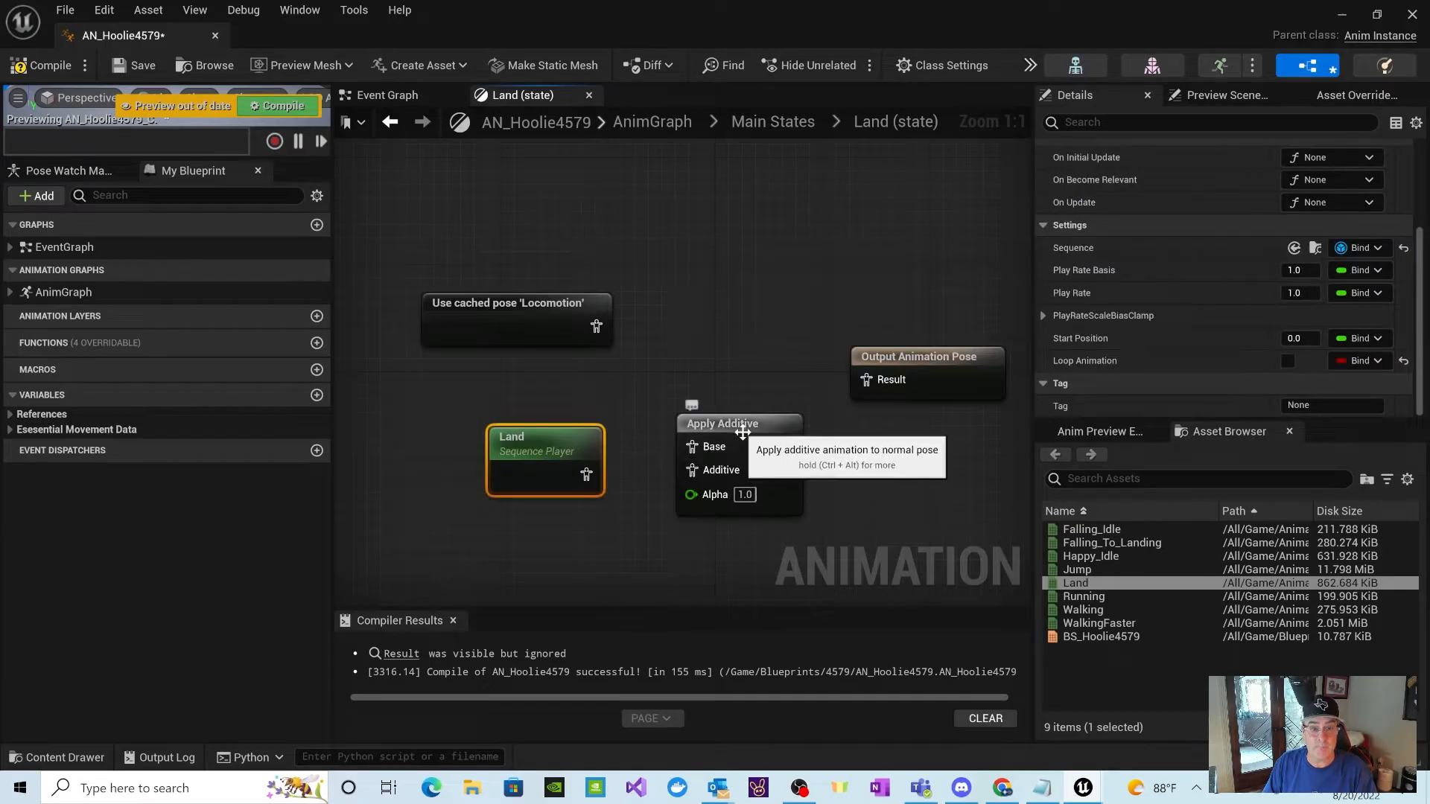
left_click_drag(745, 429, 736, 356)
Step: Wire the cached Locomotion pose to Base and Land to Additive on Apply Additive, and its output to the Output Animation Pose result
left_click_drag(585, 447, 553, 491)
left_click_drag(597, 327, 687, 371)
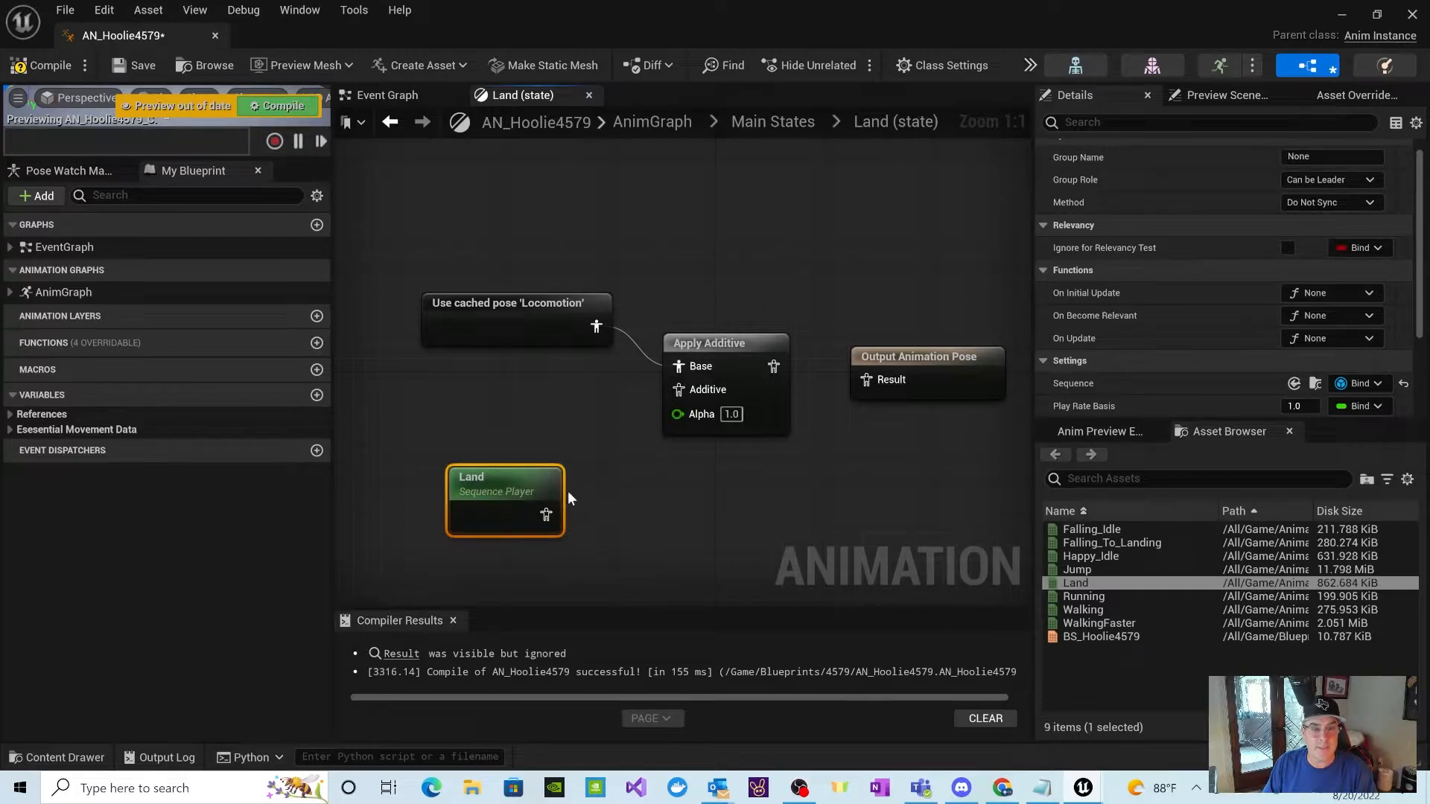
left_click_drag(546, 513, 675, 392)
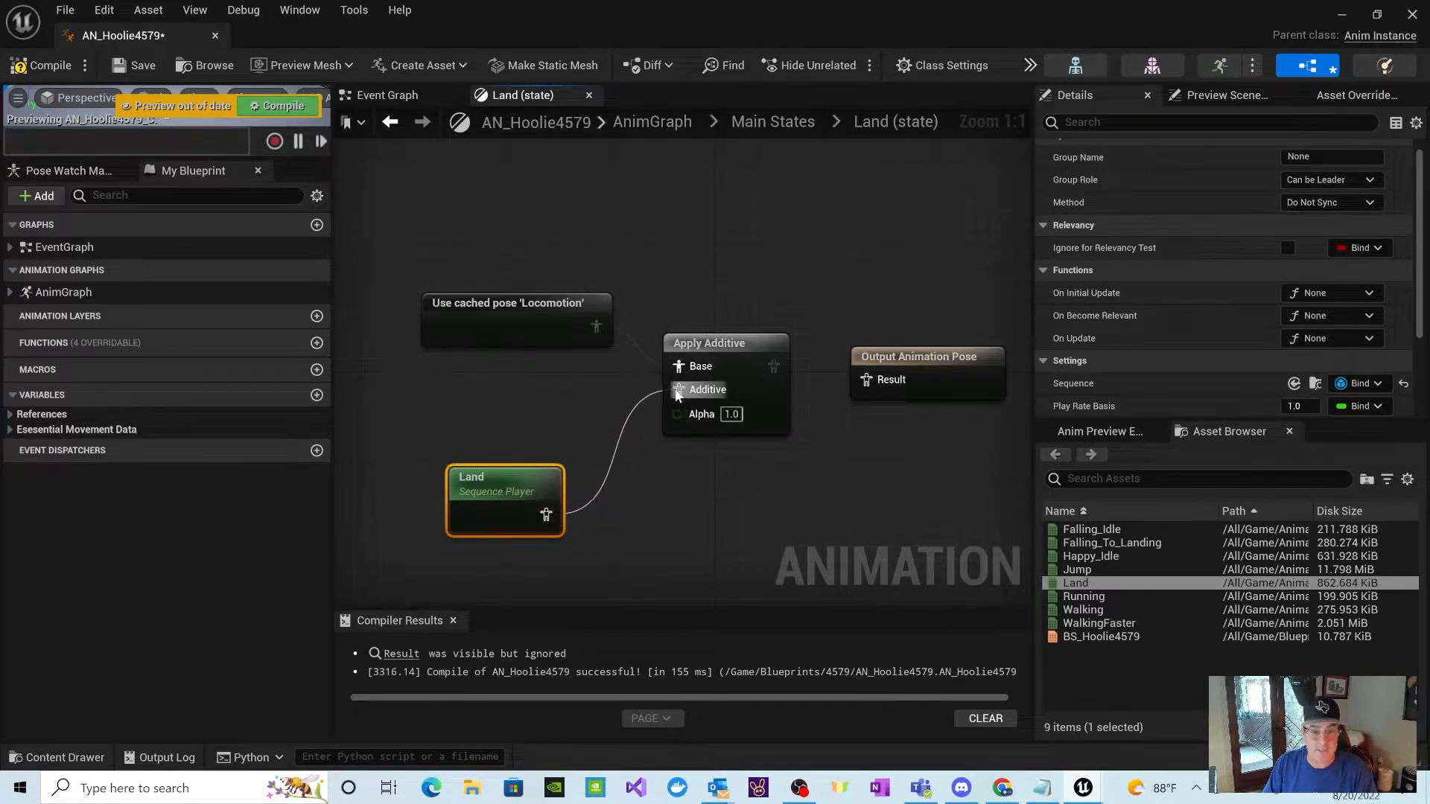
left_click_drag(775, 367, 865, 380)
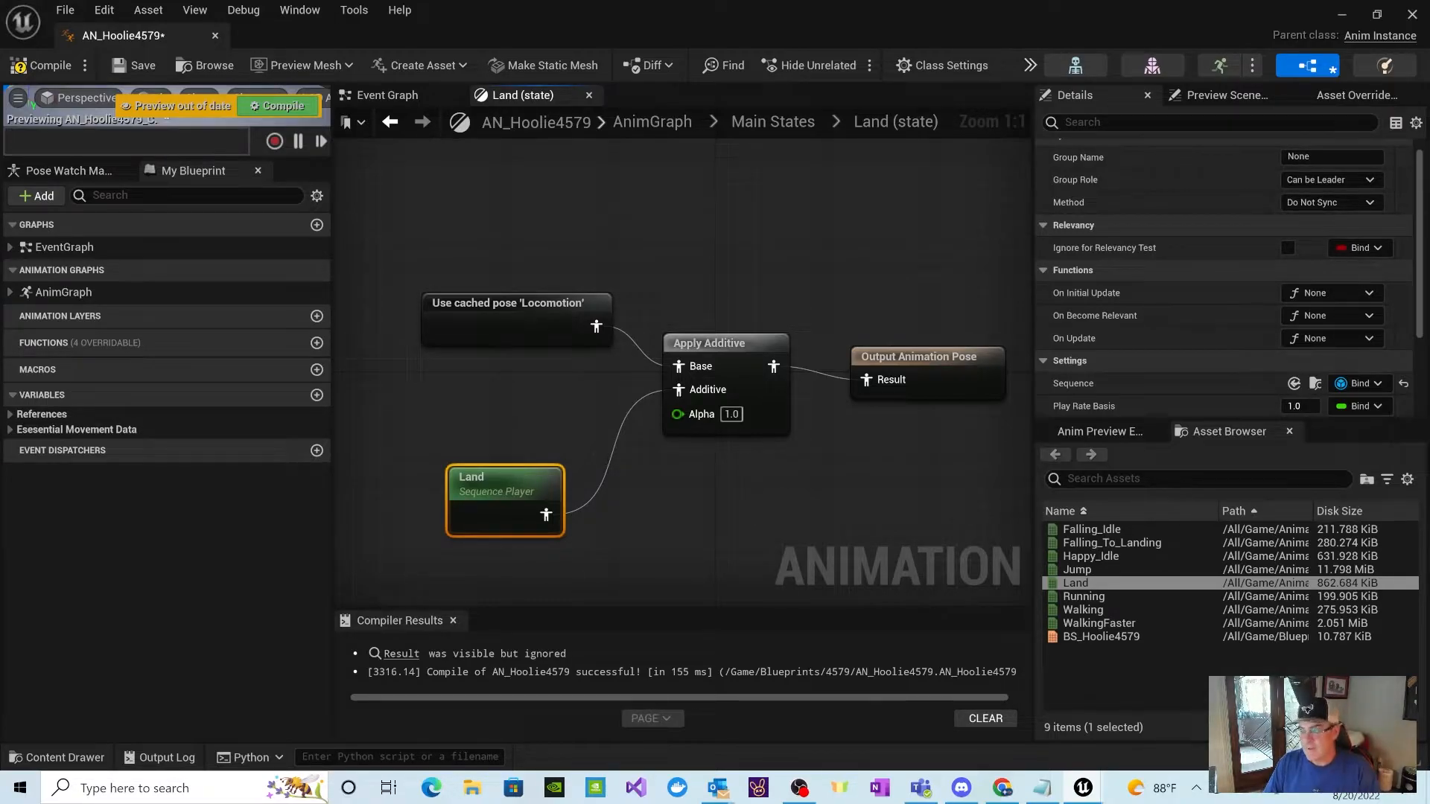
Step: Open the AN_Hoolie1830 animation blueprint from the Blueprints/1830 folder, compare its Land state graph, and close it
left_click(55, 758)
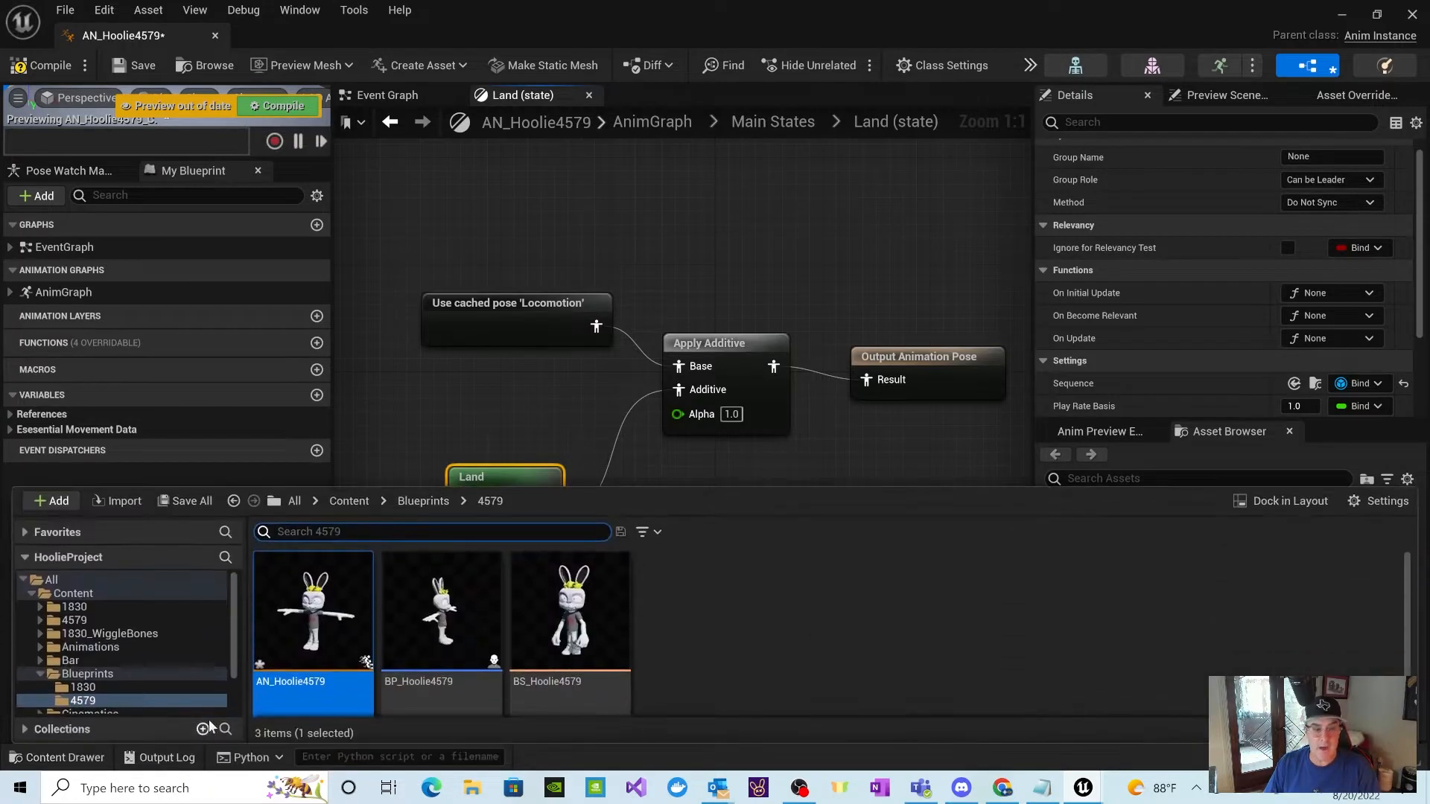
double_click(114, 677)
left_click(97, 663)
left_click(96, 675)
double_click(96, 674)
left_click(100, 687)
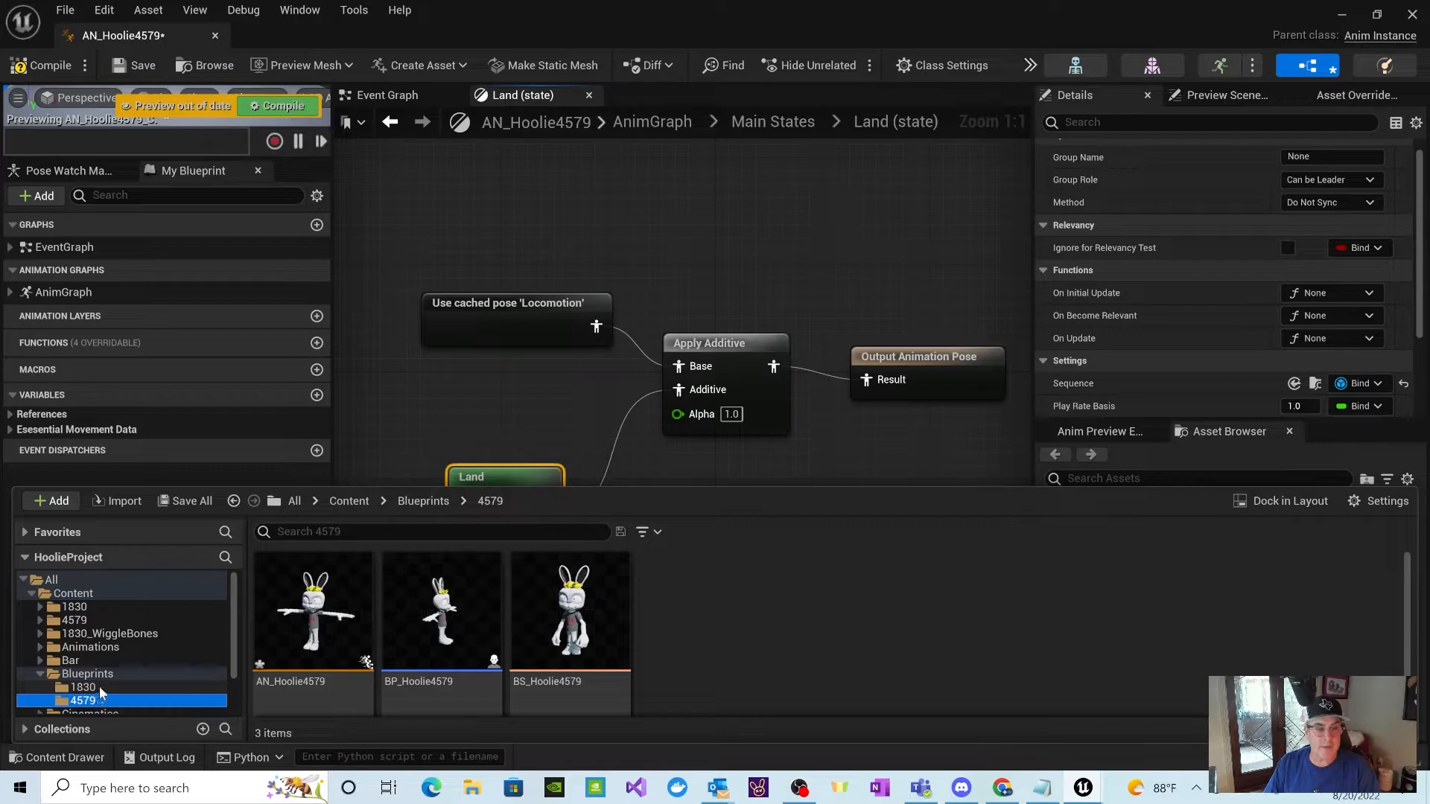
double_click(299, 678)
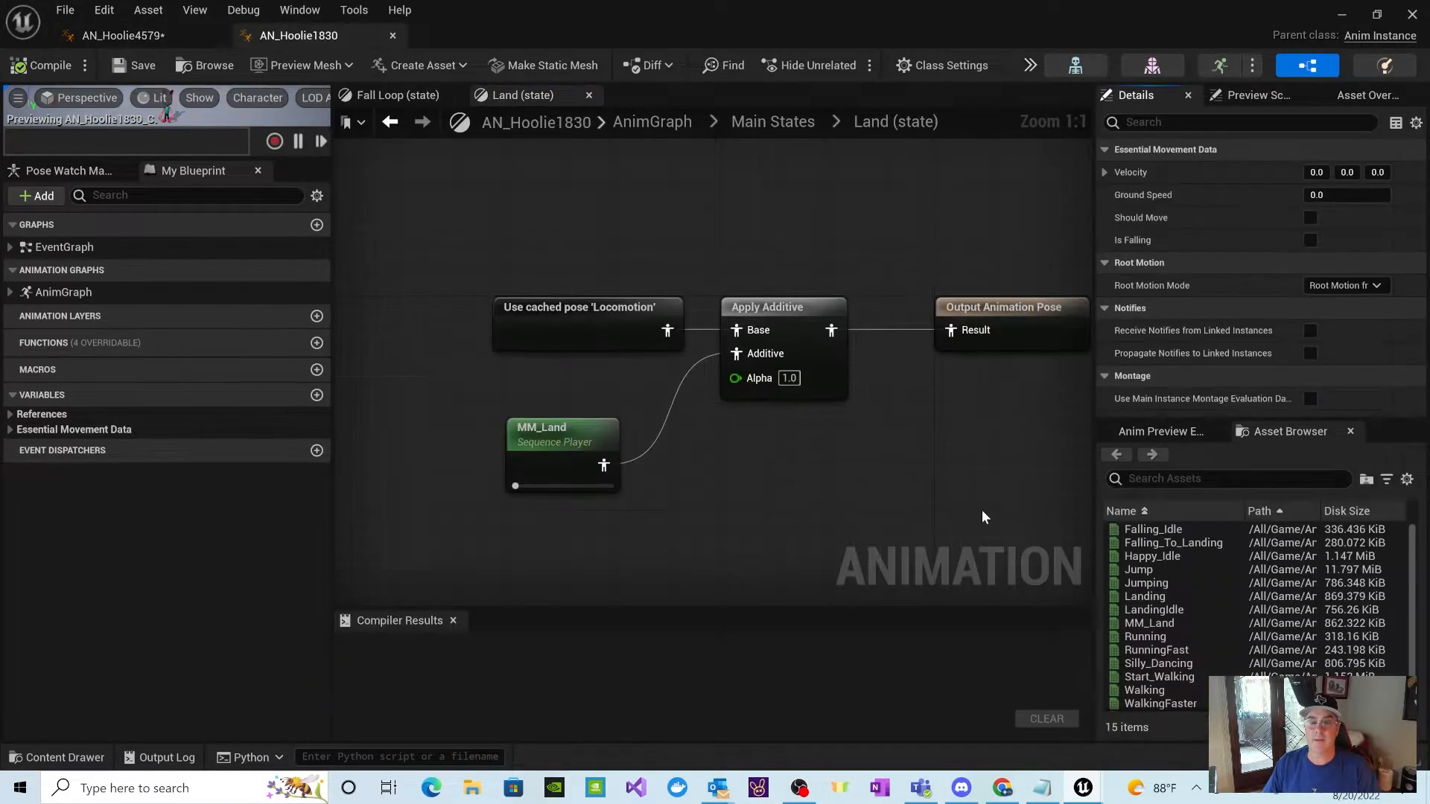
left_click(392, 35)
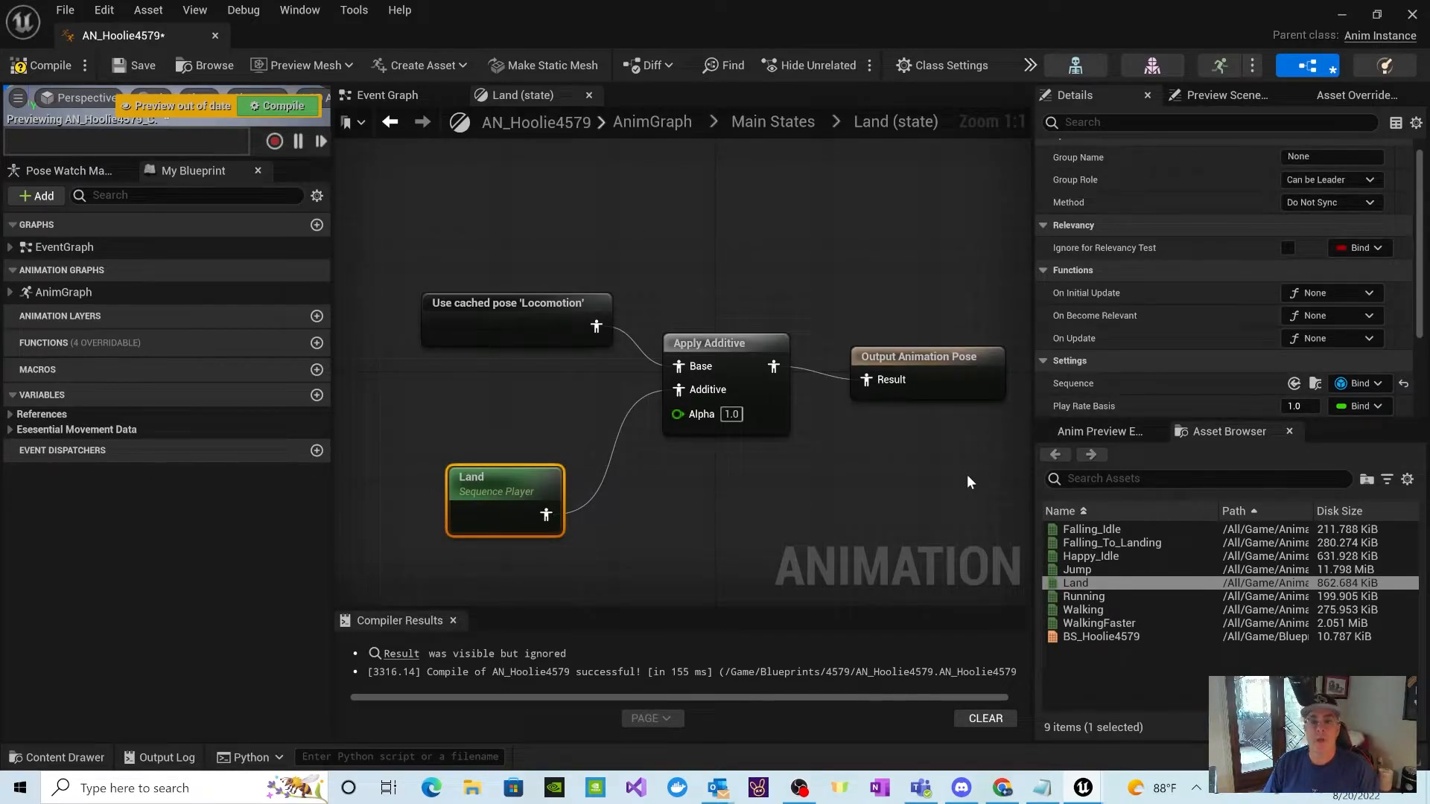
Step: Return to Main States and add a state alias named To Land to the right of the Land state
left_click(755, 128)
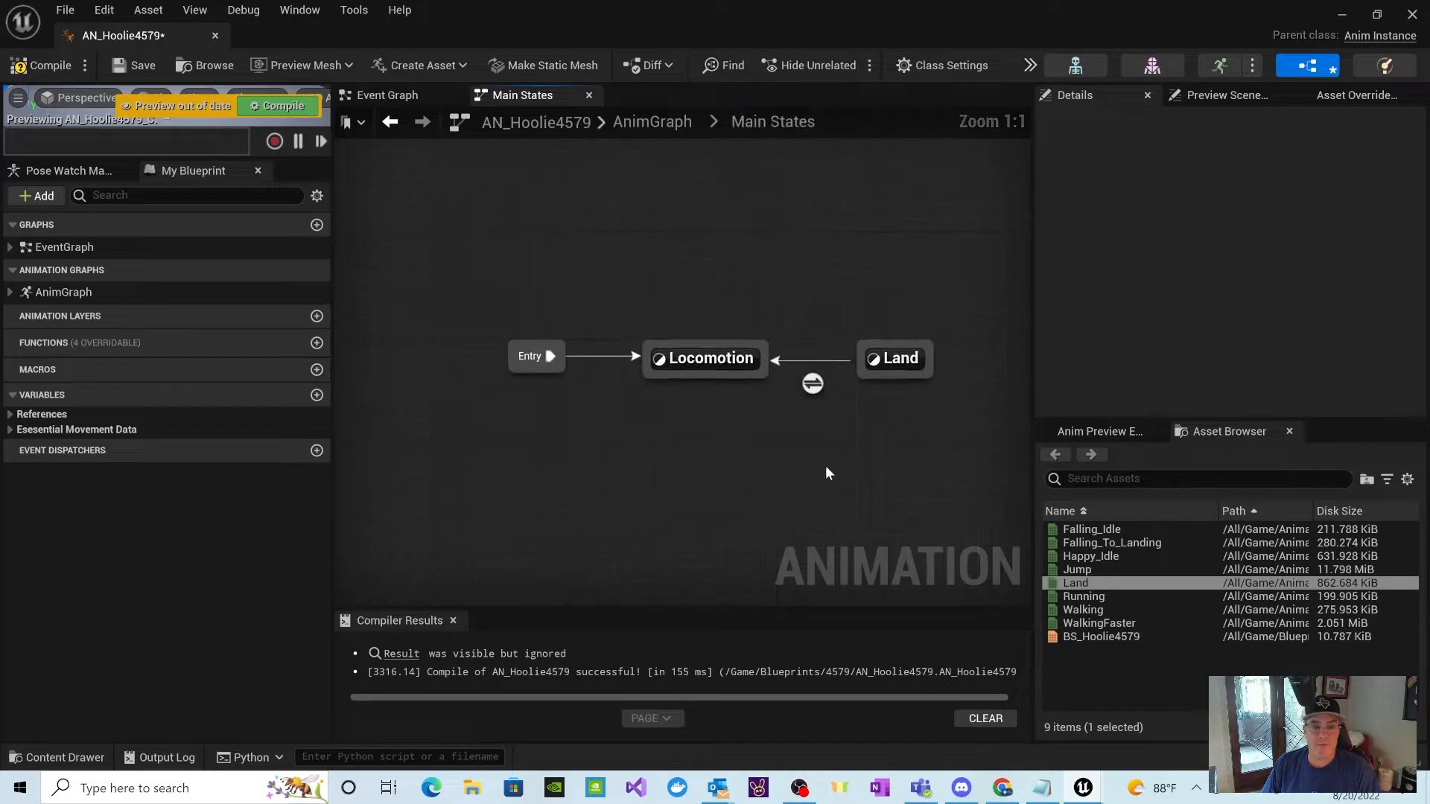
right_click_drag(804, 473, 652, 470)
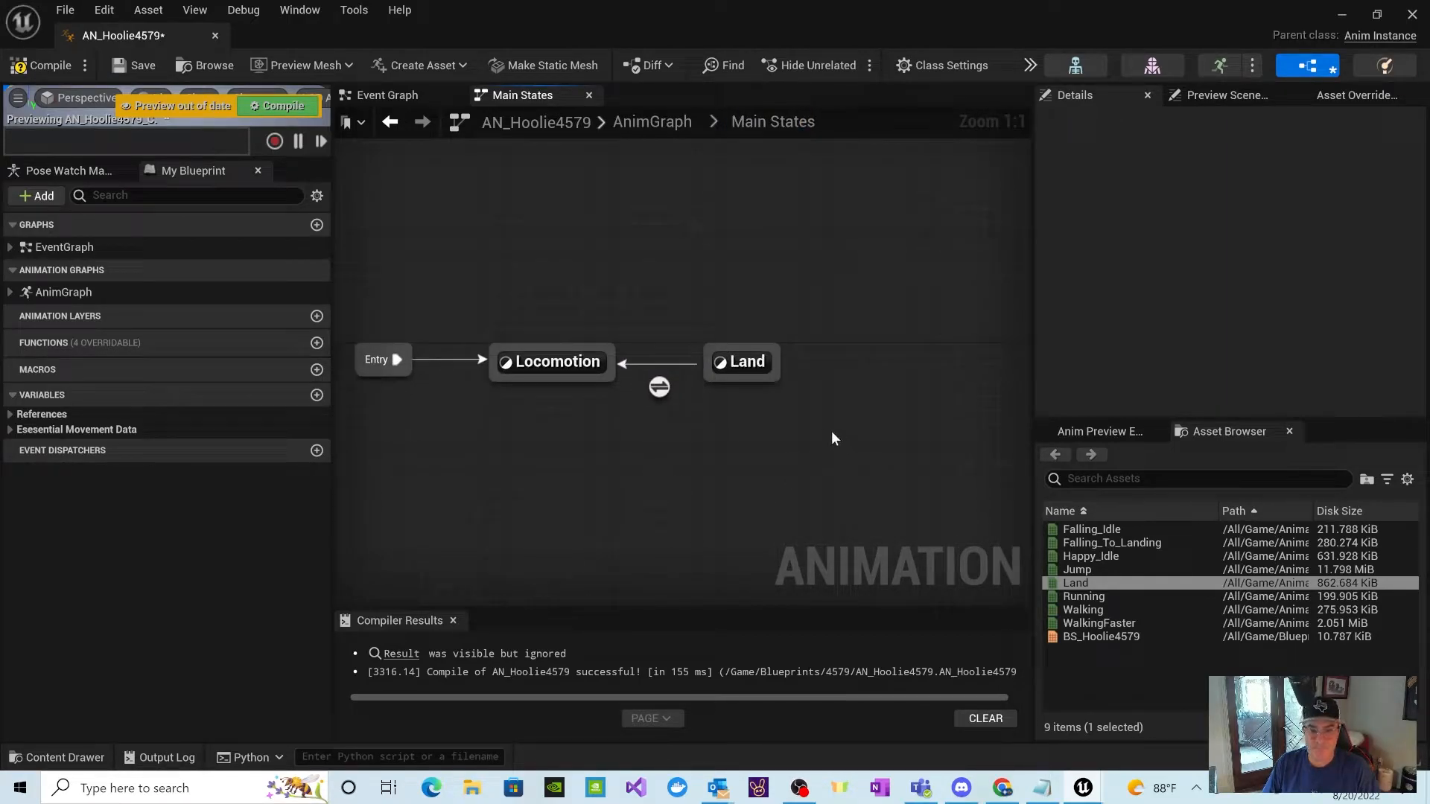
right_click(851, 398)
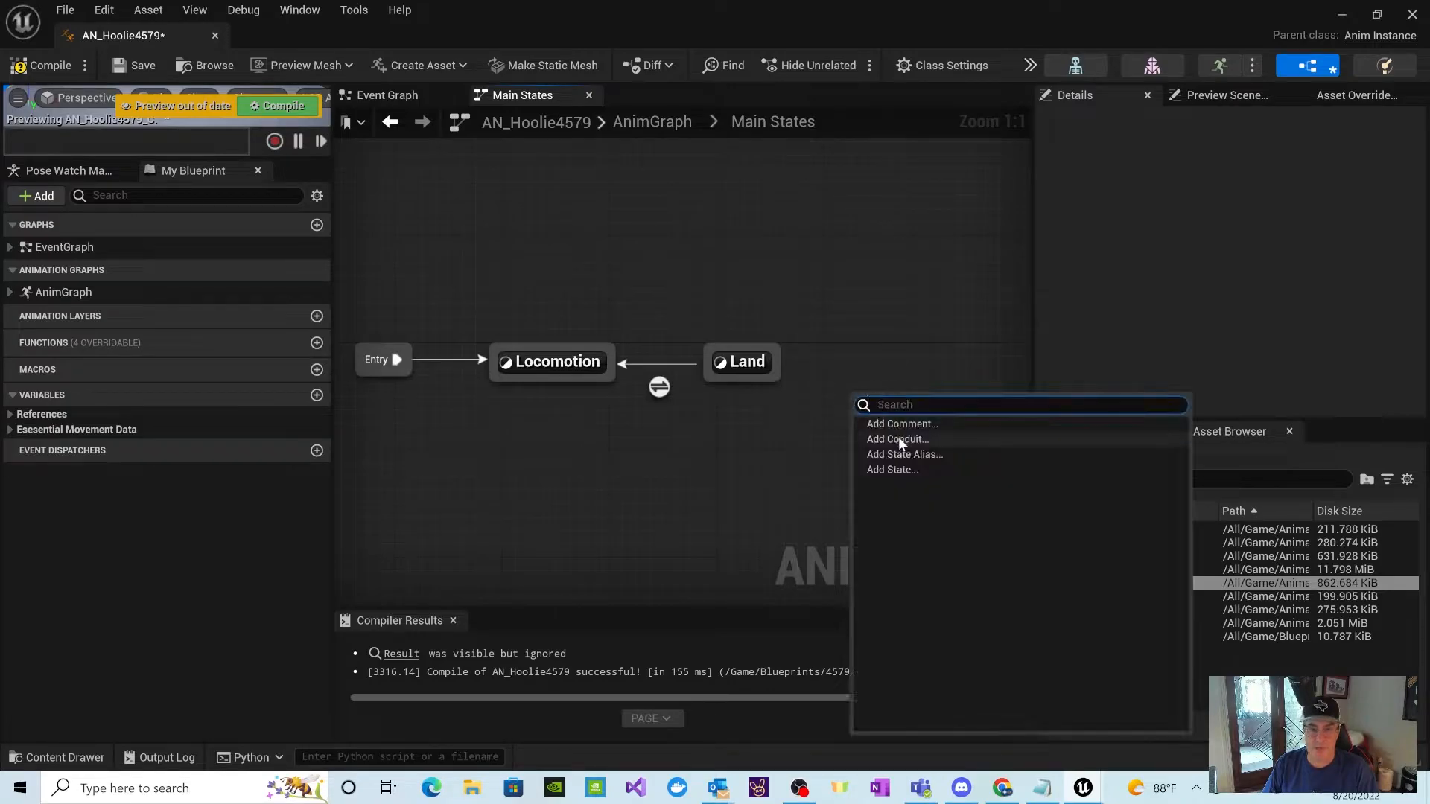
left_click(901, 456)
type("To Land")
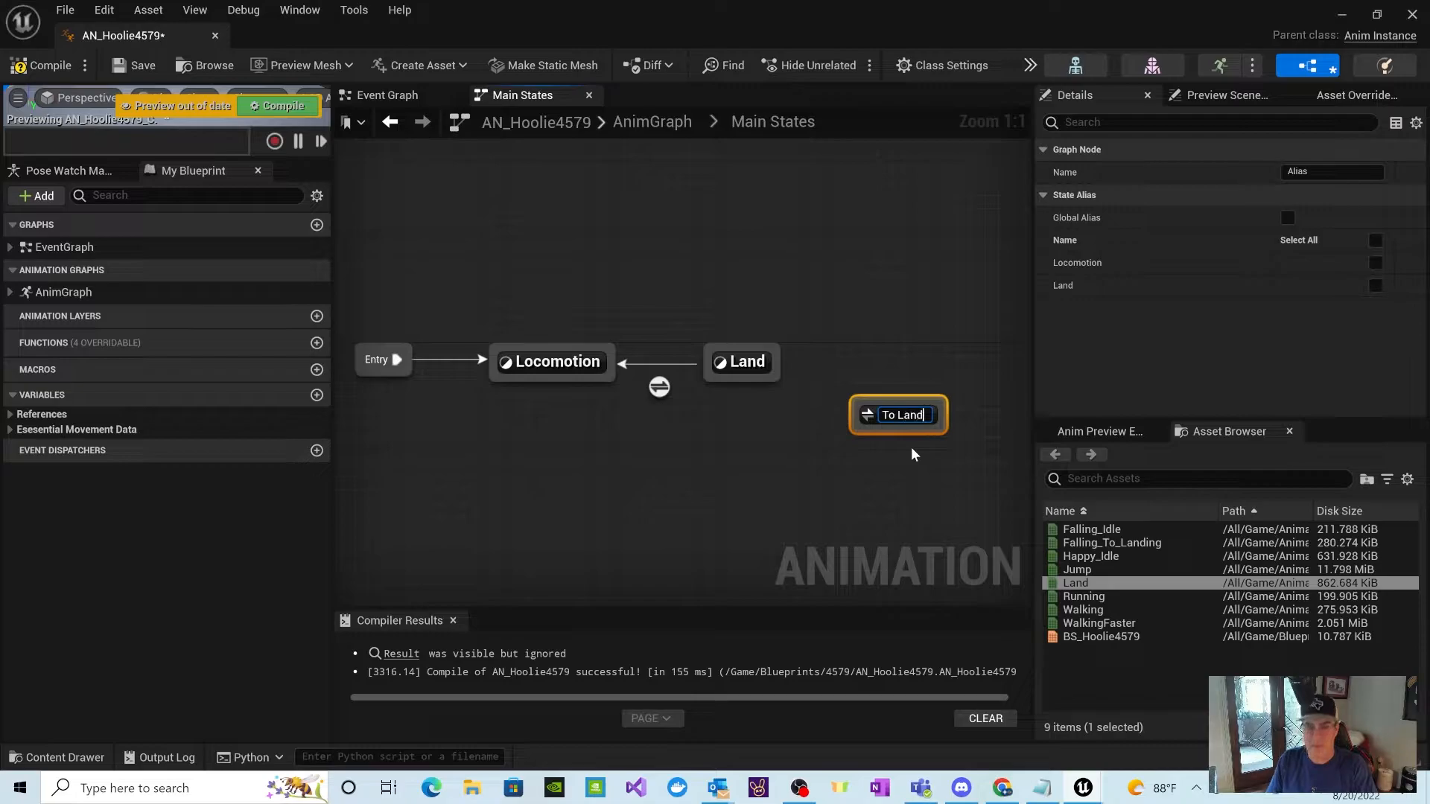
key("Return")
left_click_drag(866, 415, 891, 374)
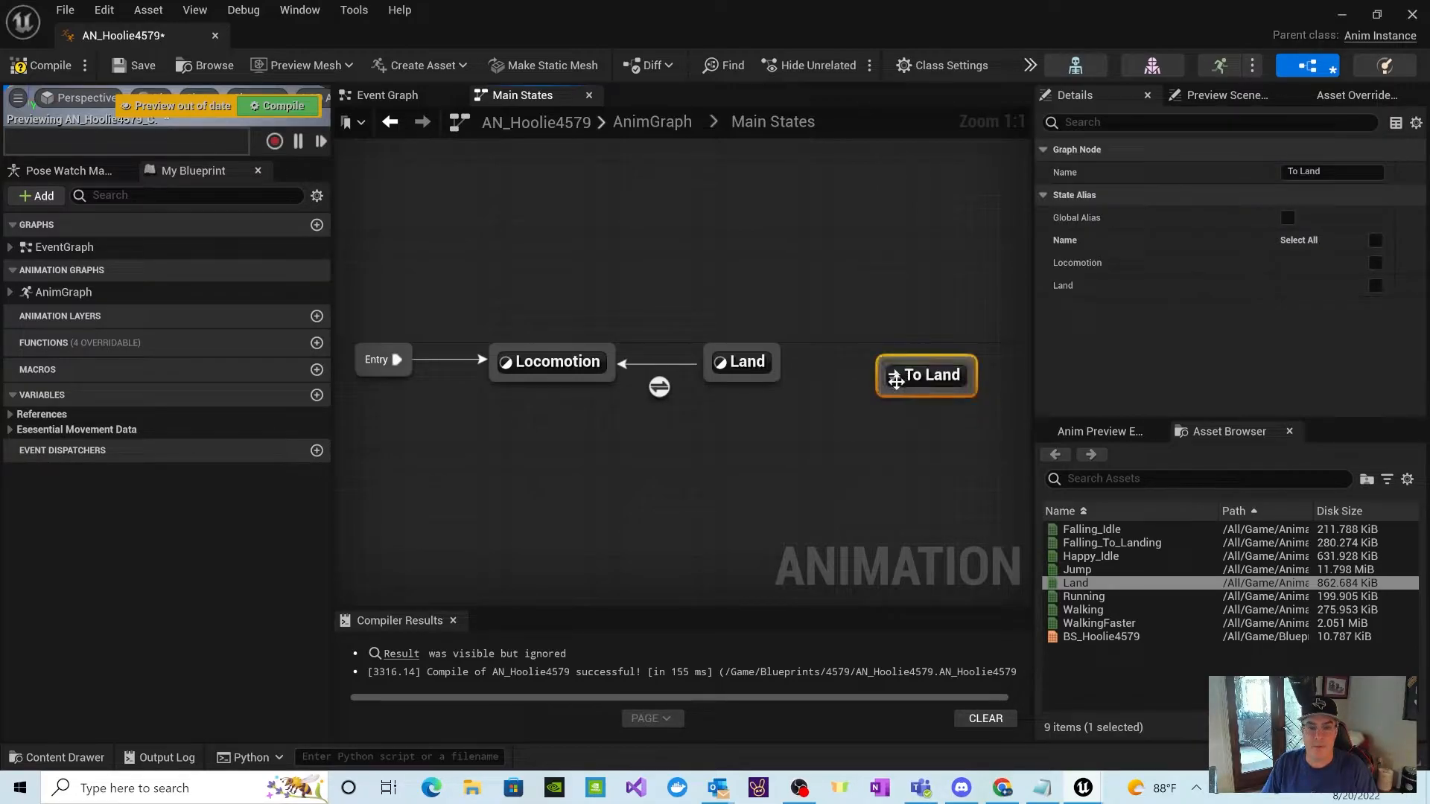
Step: Create a transition from the To Land alias to the Land state and align the alias with the other states
left_click_drag(887, 377, 779, 367)
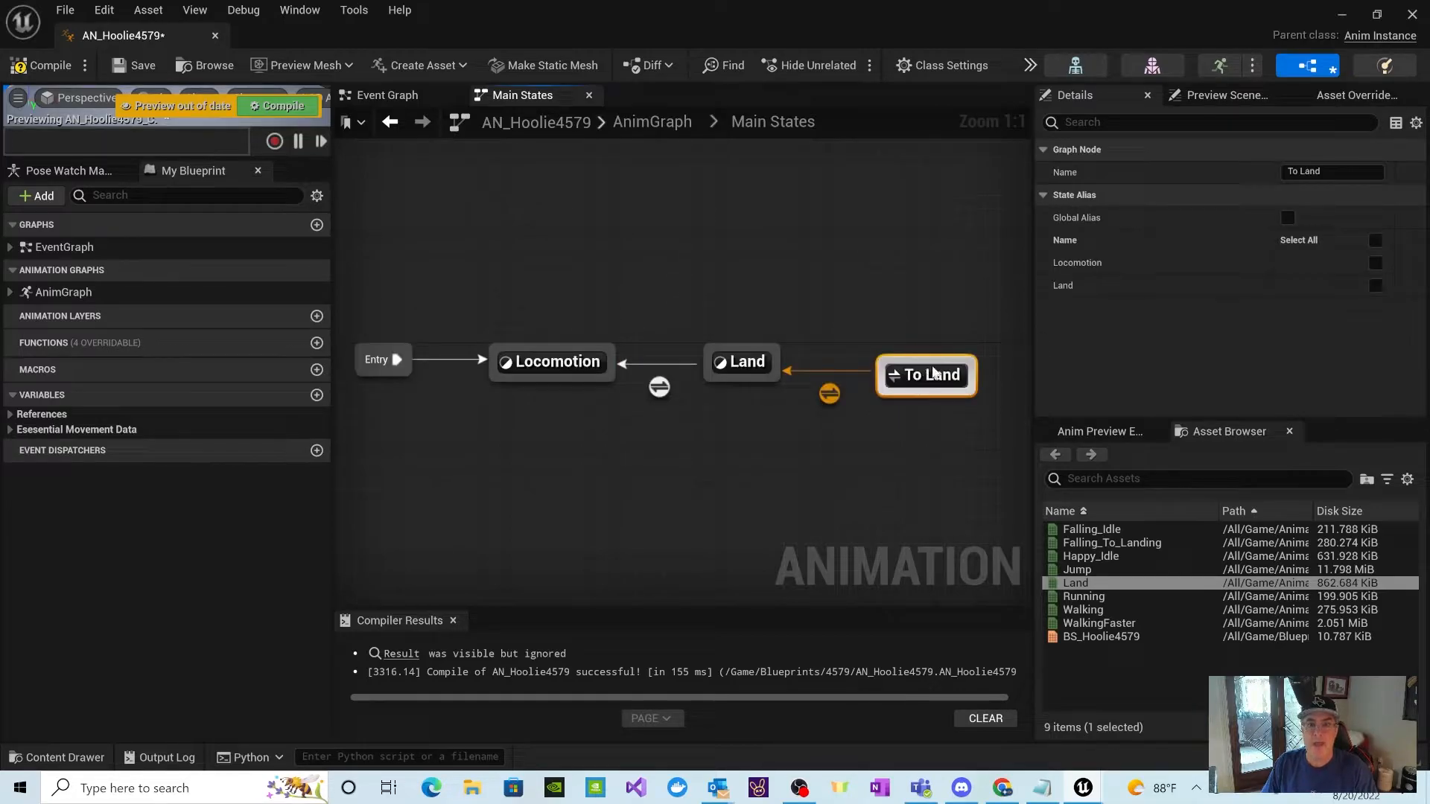
left_click_drag(933, 370, 930, 370)
left_click(926, 365)
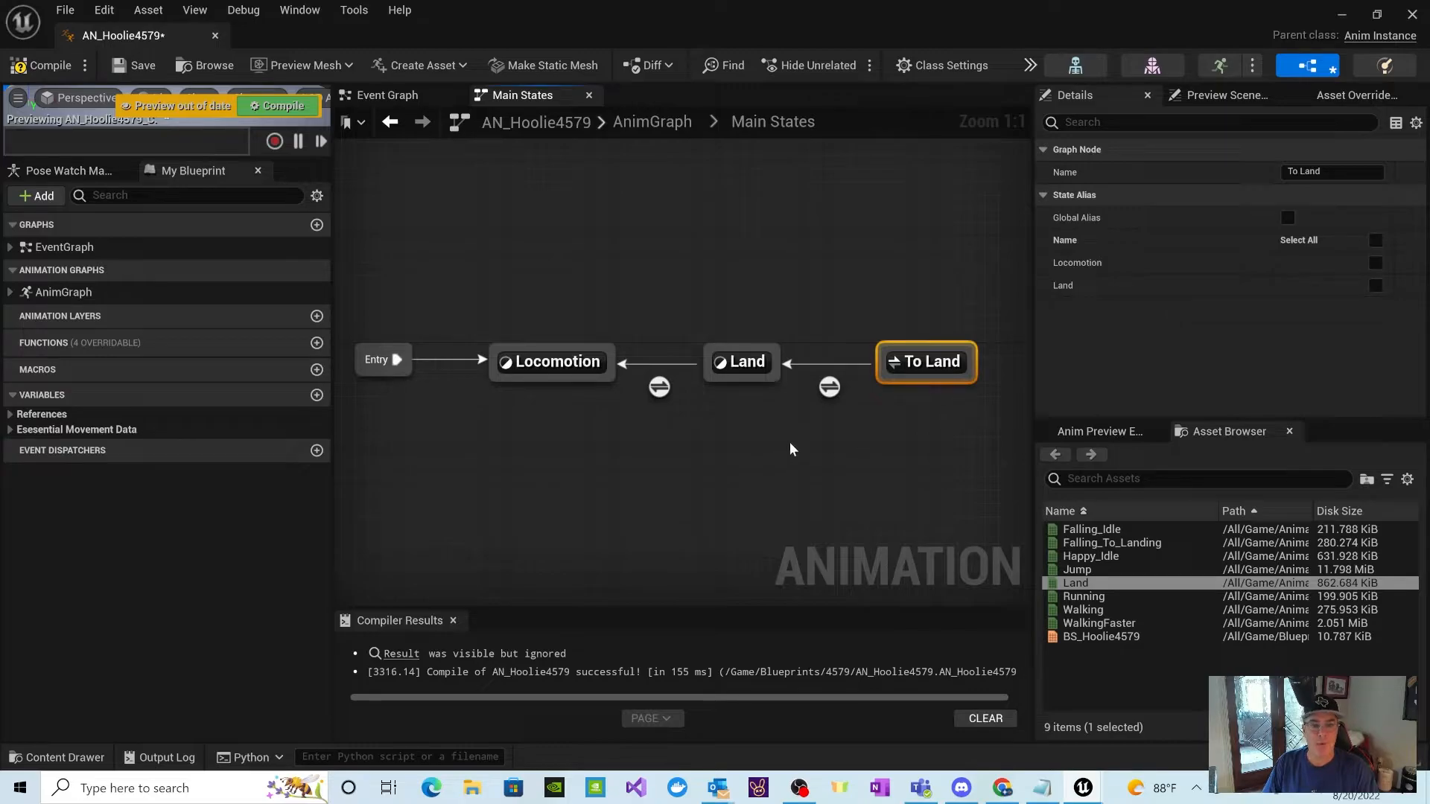
Step: Review the node graphs inside the Locomotion and Land states and return to Main States
double_click(563, 362)
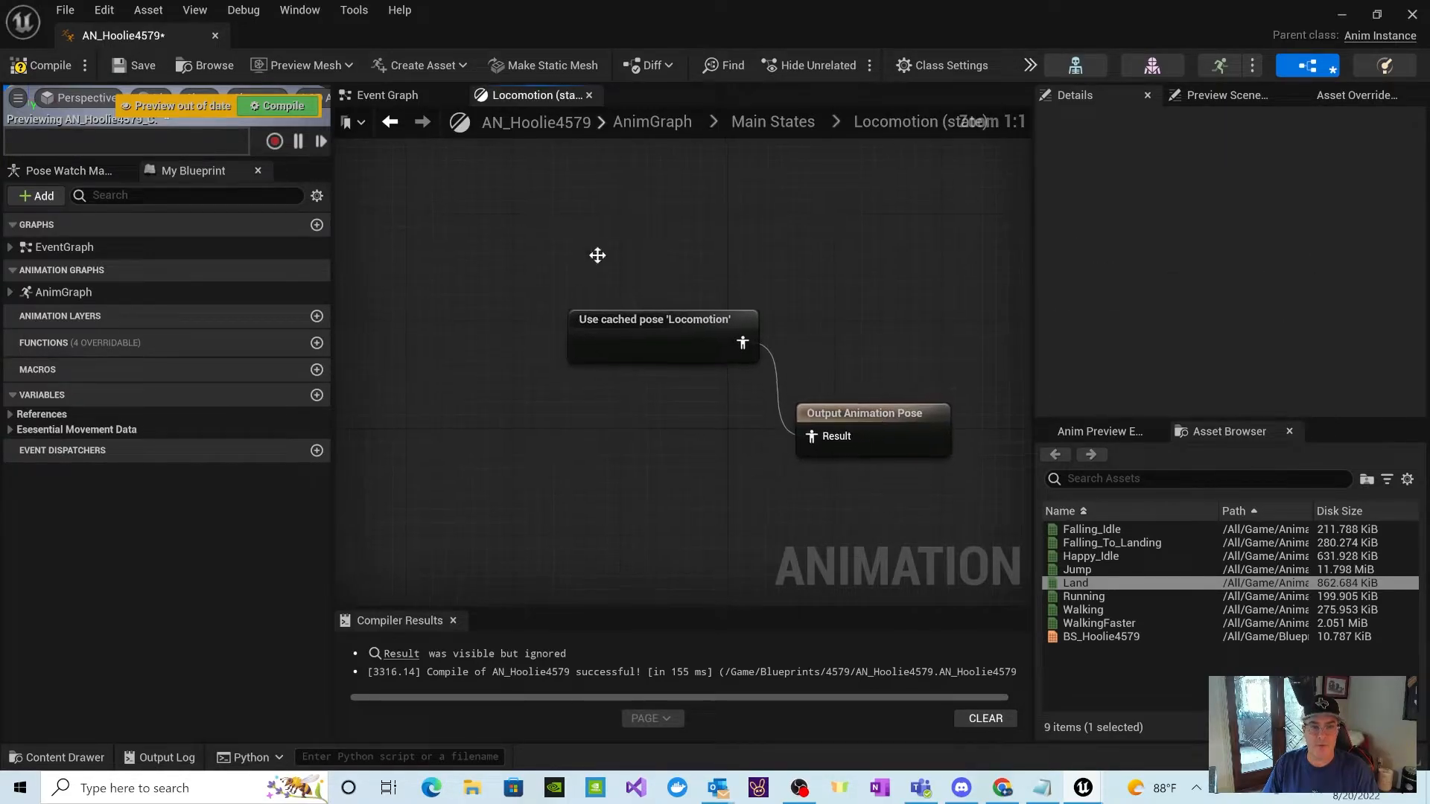
left_click(753, 121)
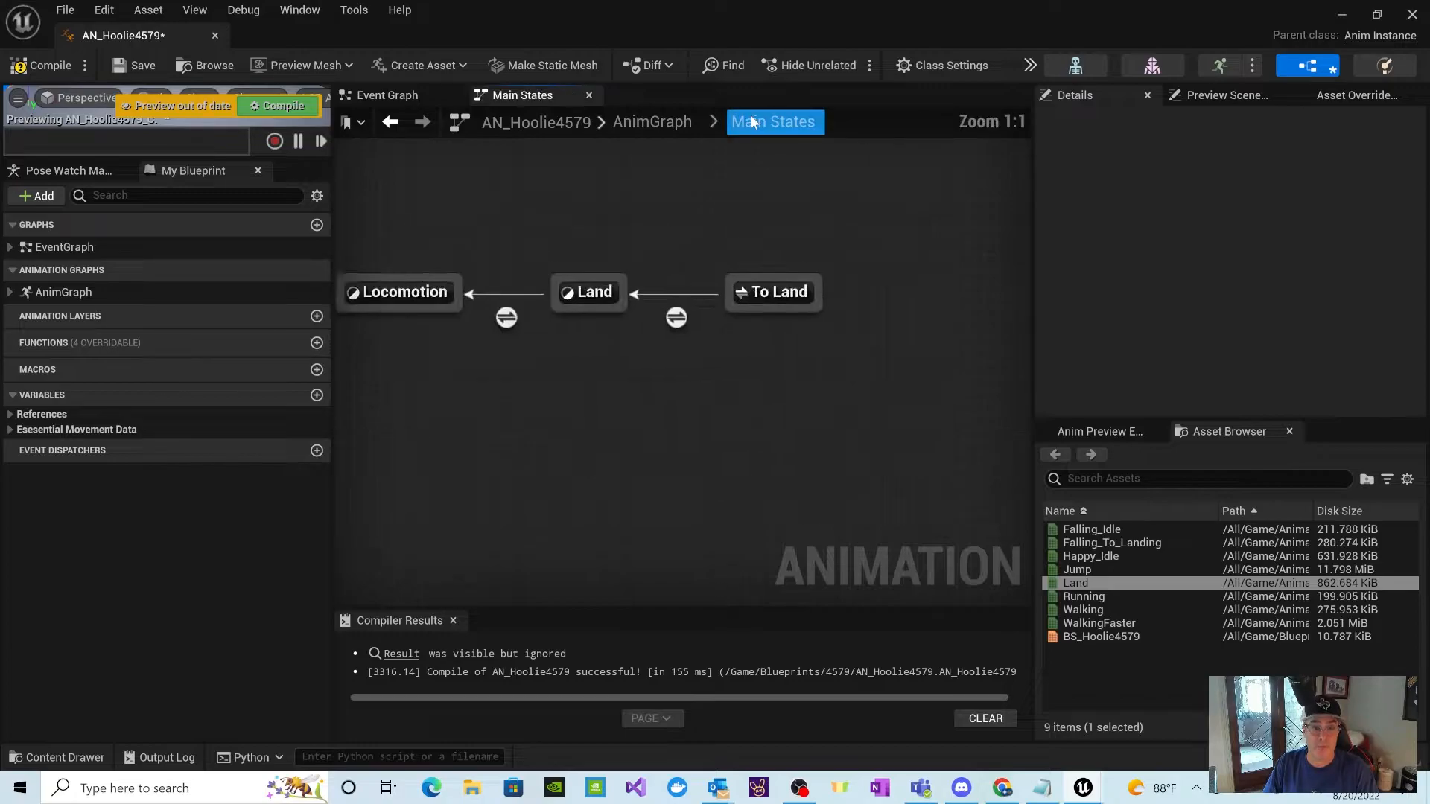
double_click(797, 361)
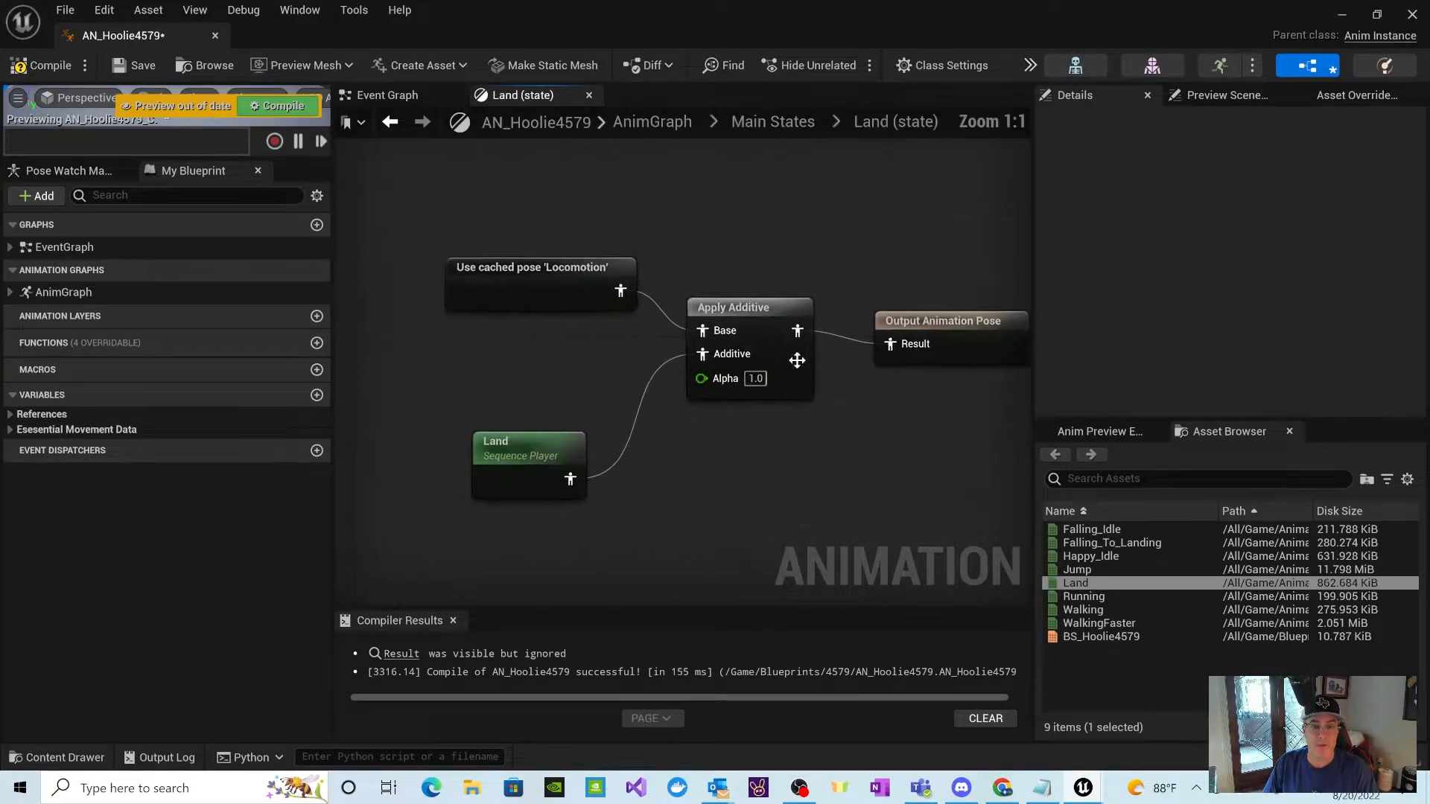
right_click_drag(880, 505, 781, 485)
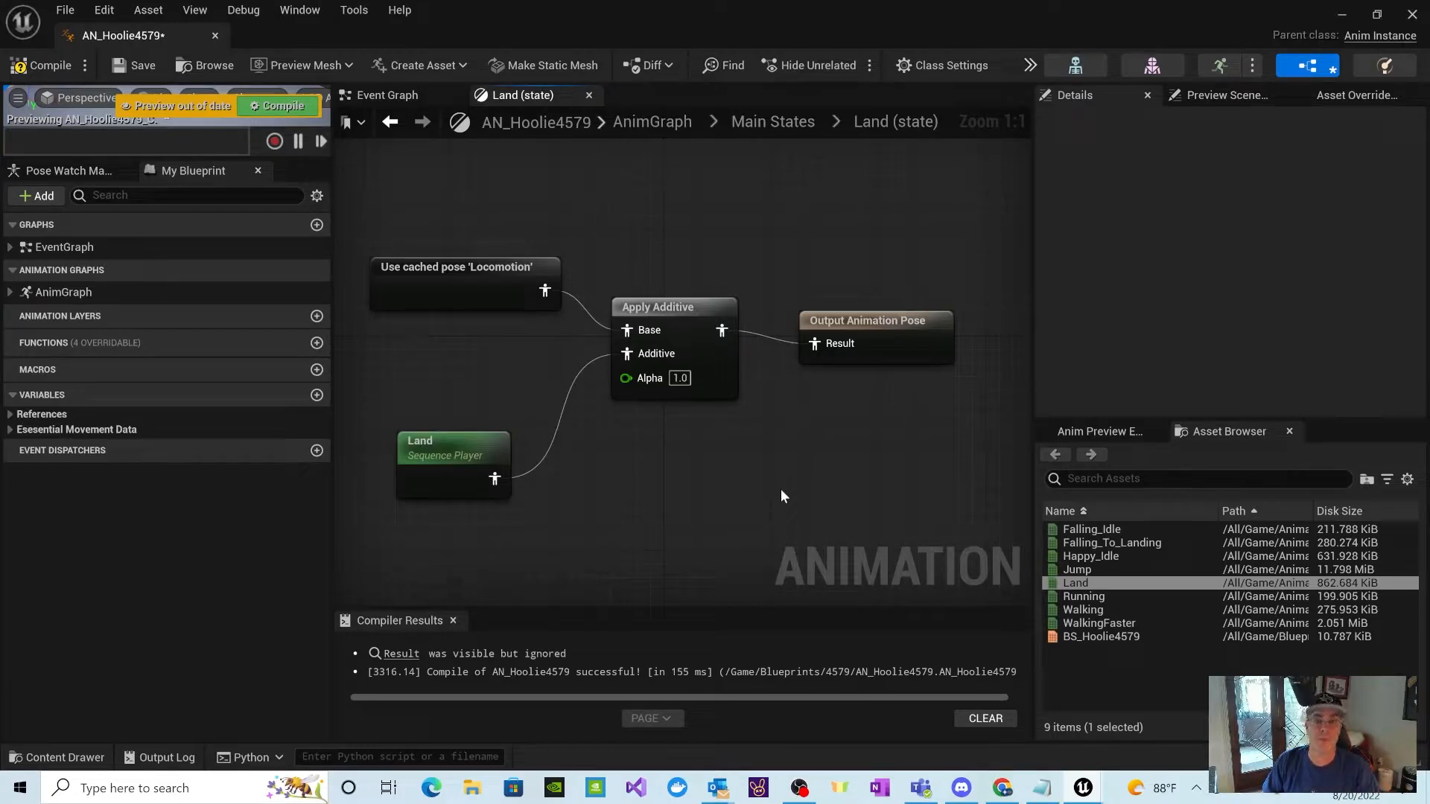
left_click(772, 121)
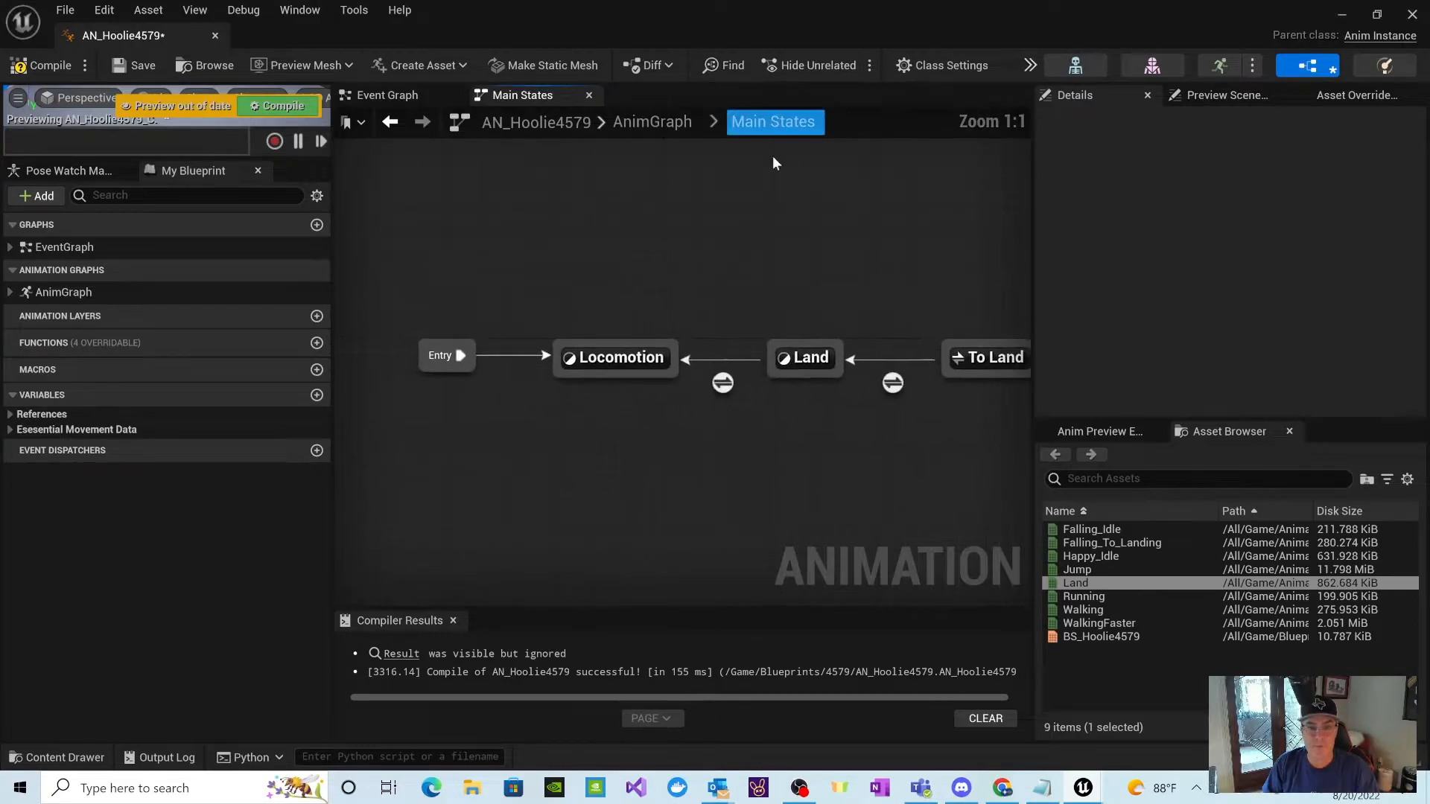
right_click_drag(915, 469, 852, 462)
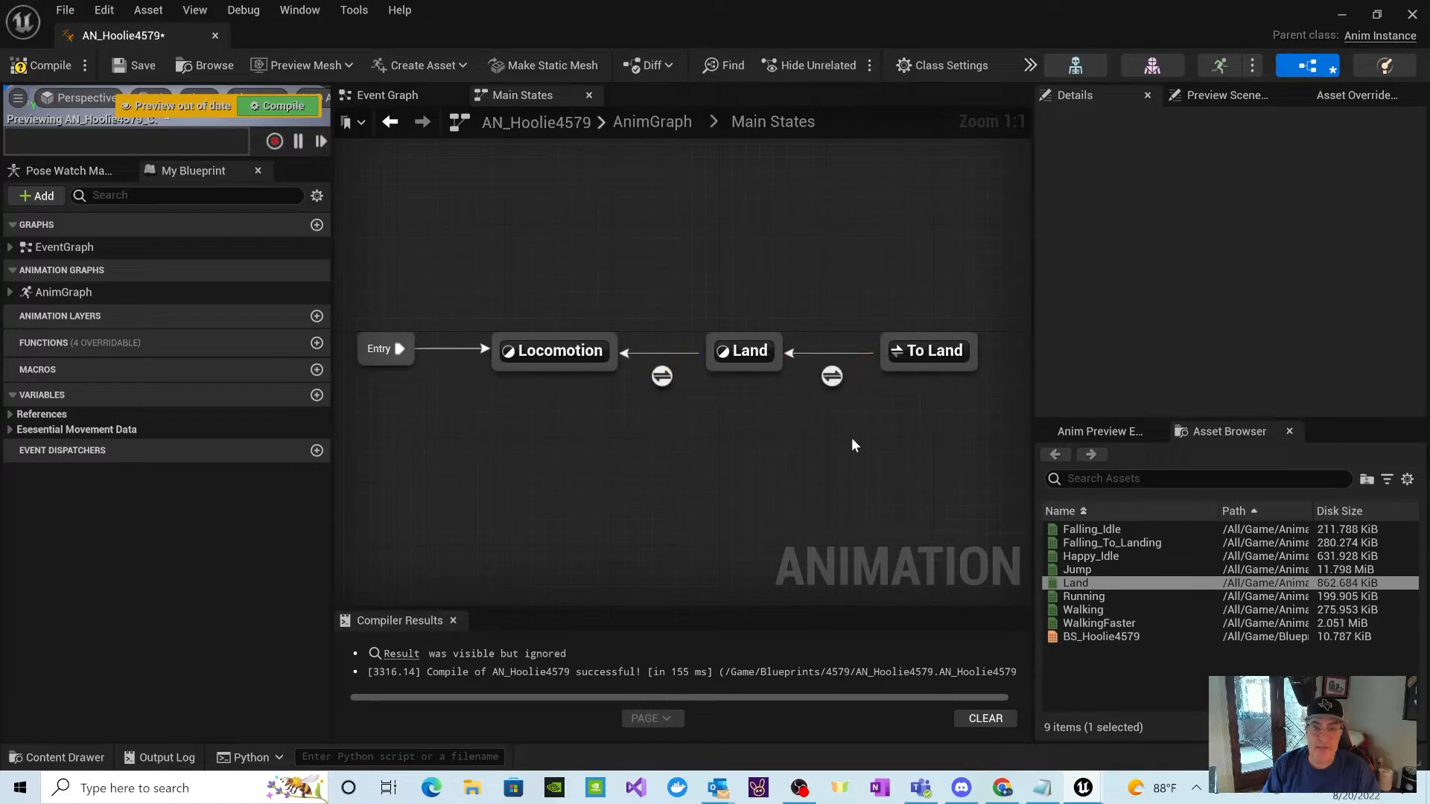
Step: Open the To Land to Land transition rule, shift the Result node right, and add a Get IsFalling node to its left
double_click(834, 377)
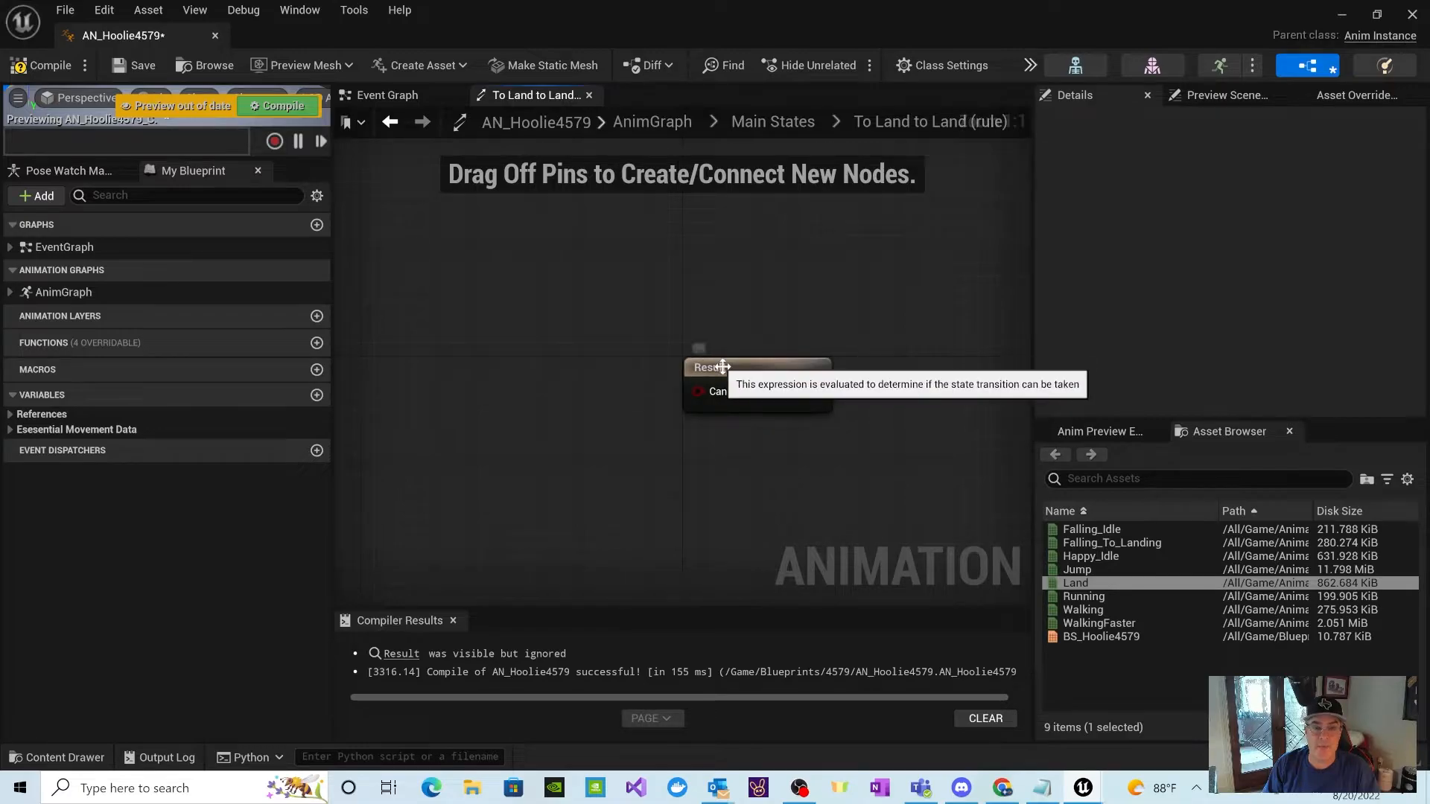
left_click_drag(726, 361, 817, 320)
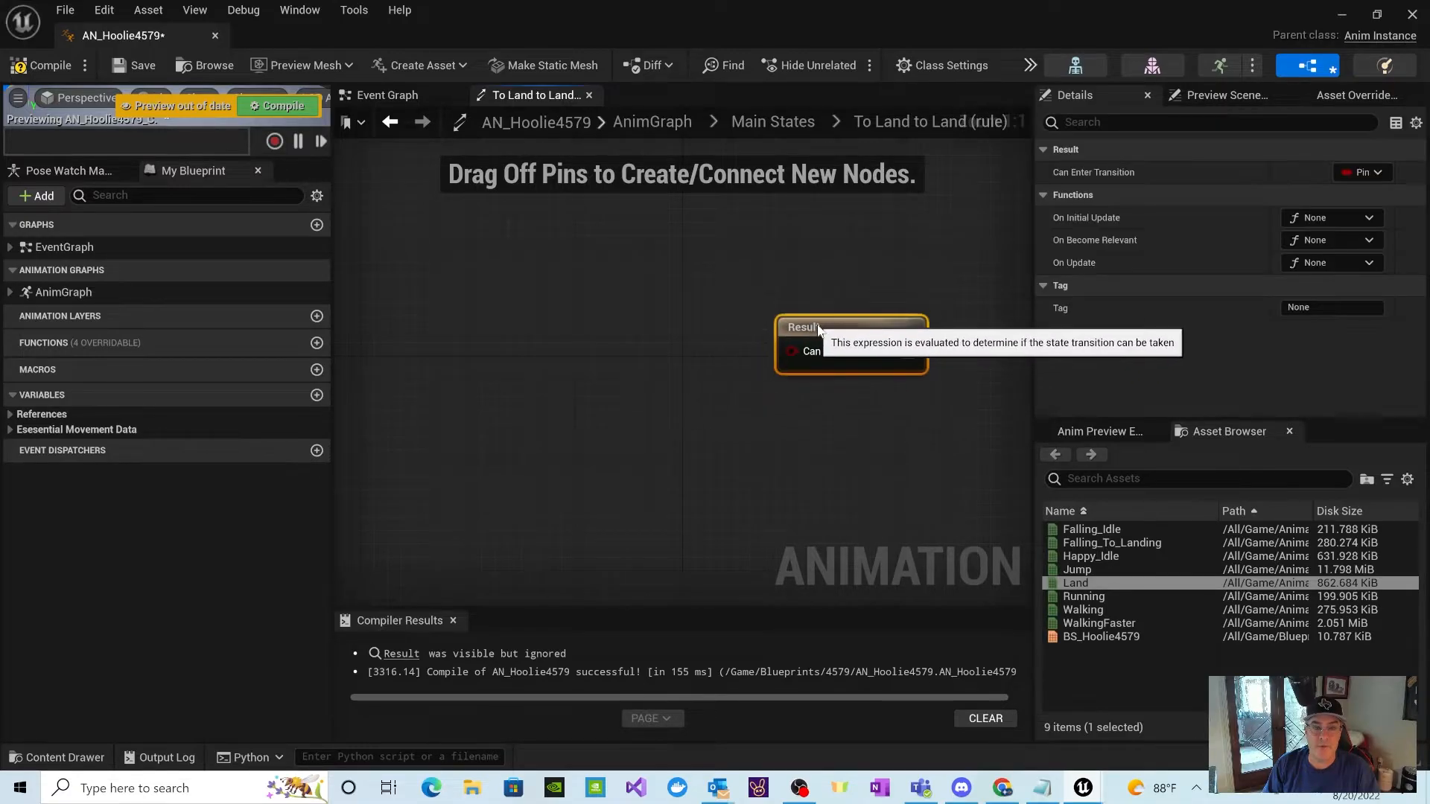
left_click(57, 430)
left_click_drag(49, 513, 438, 351)
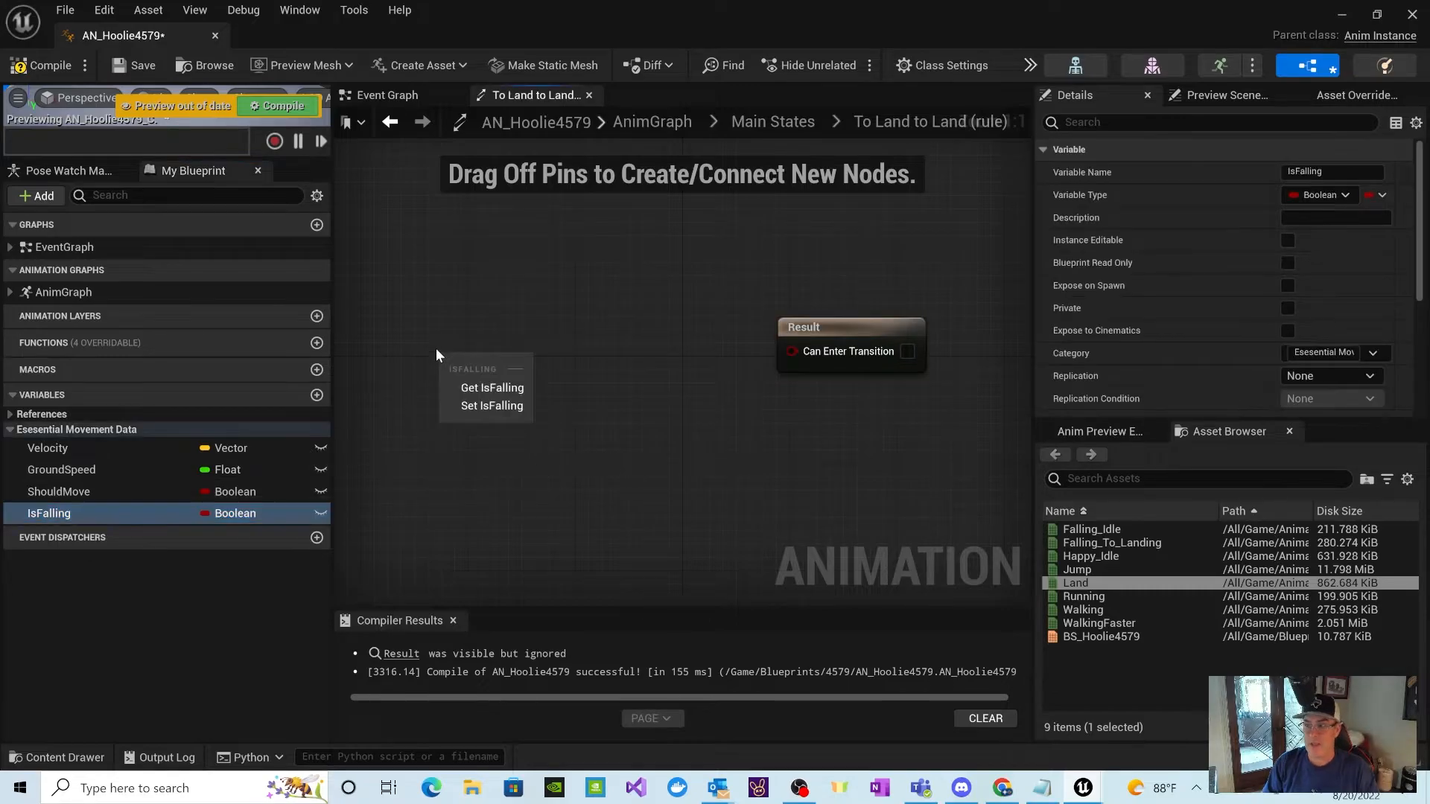
left_click(488, 388)
Step: Add a NOT Boolean node and place it between the Is Falling node and the Result node
right_click(639, 408)
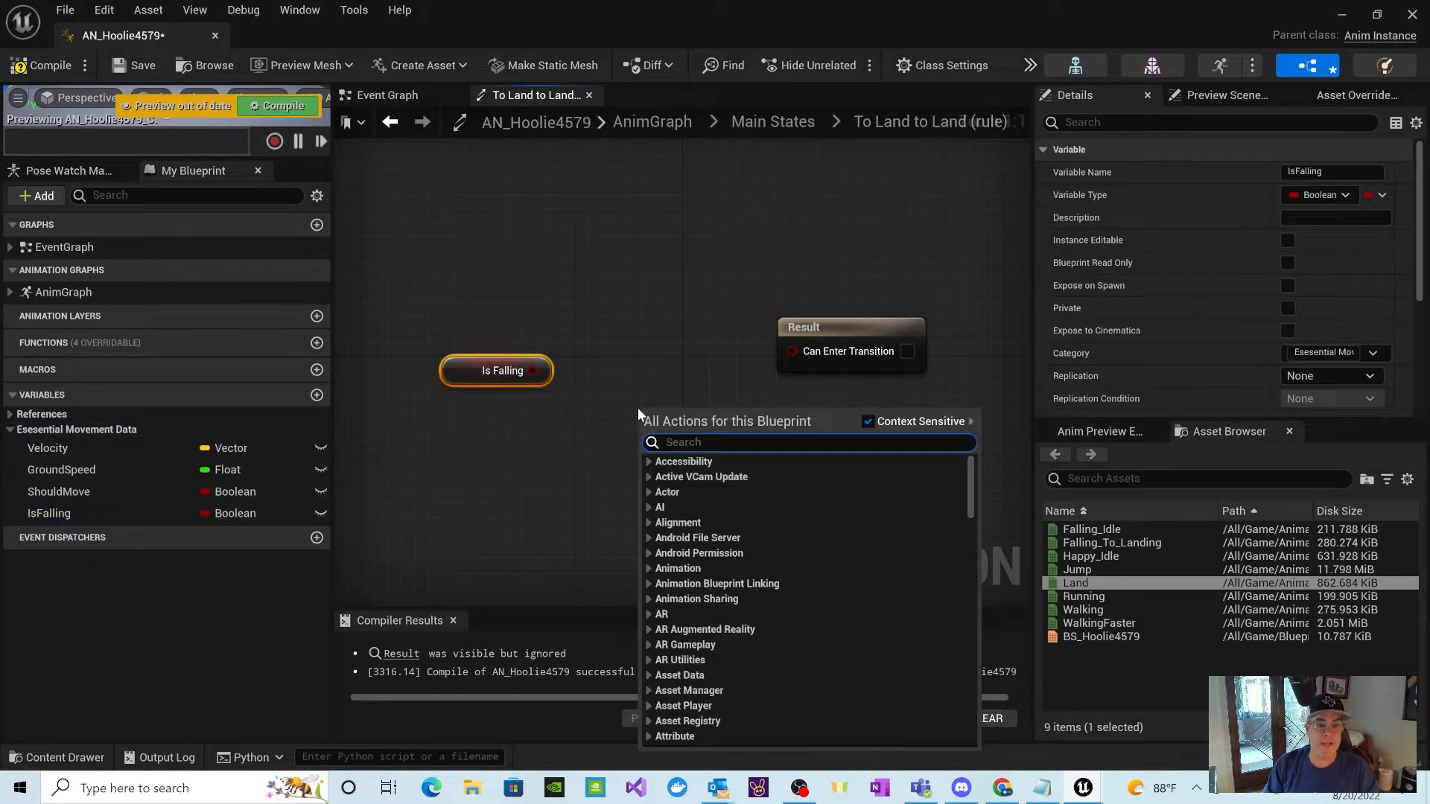
scroll(775, 596, "down", 10)
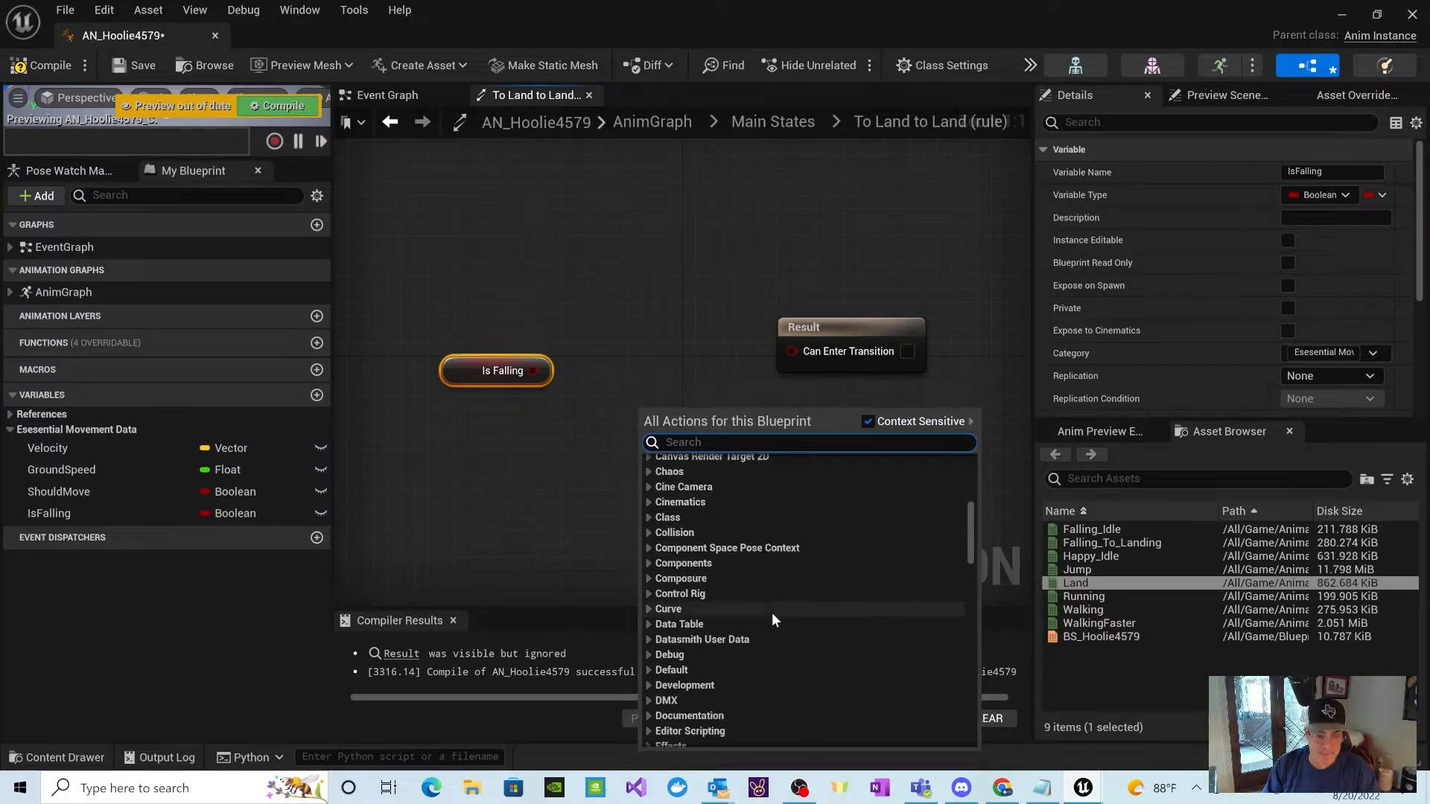
scroll(779, 593, "down", 10)
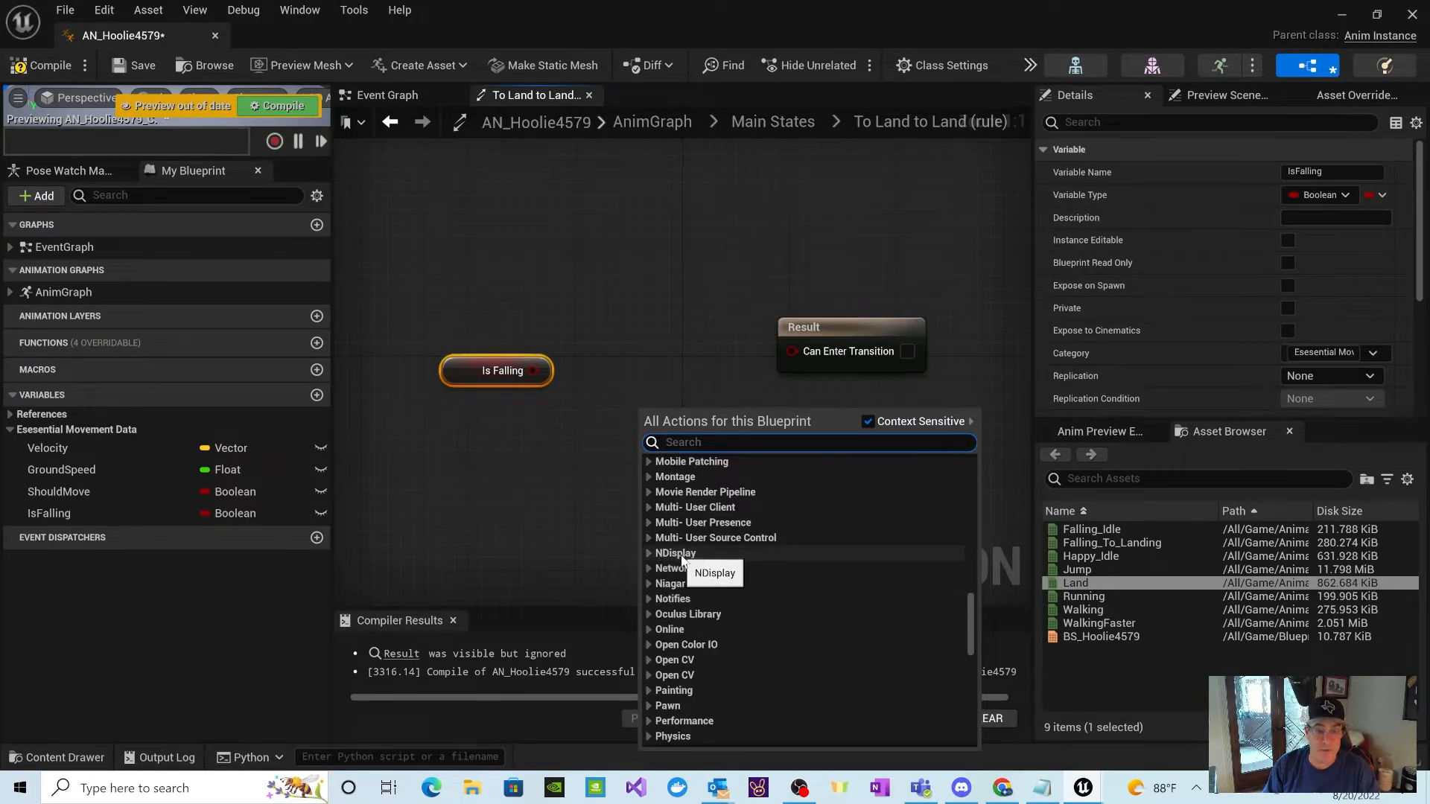
scroll(690, 552, "up", 2)
left_click(650, 483)
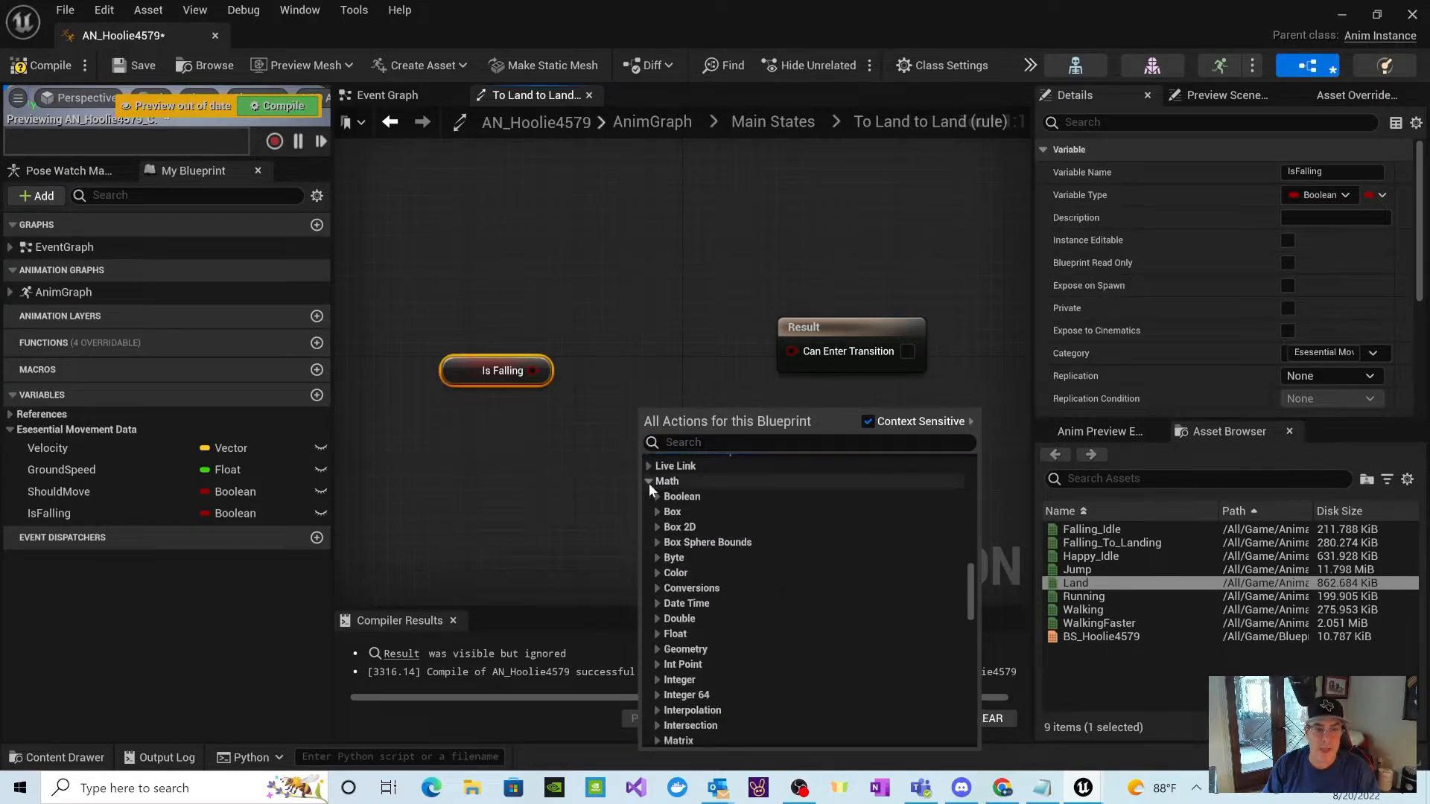
left_click(656, 496)
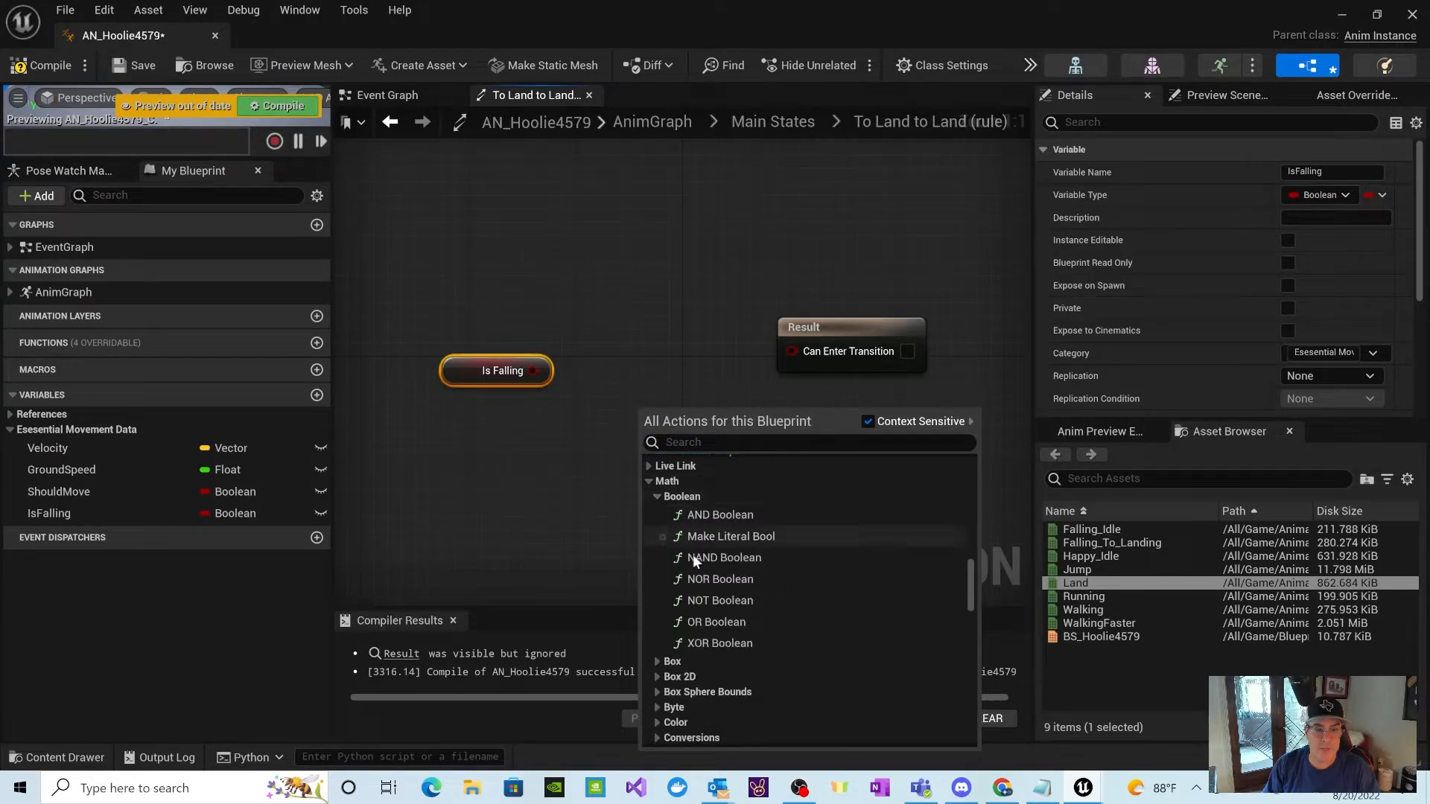
left_click(700, 593)
left_click_drag(728, 421, 674, 366)
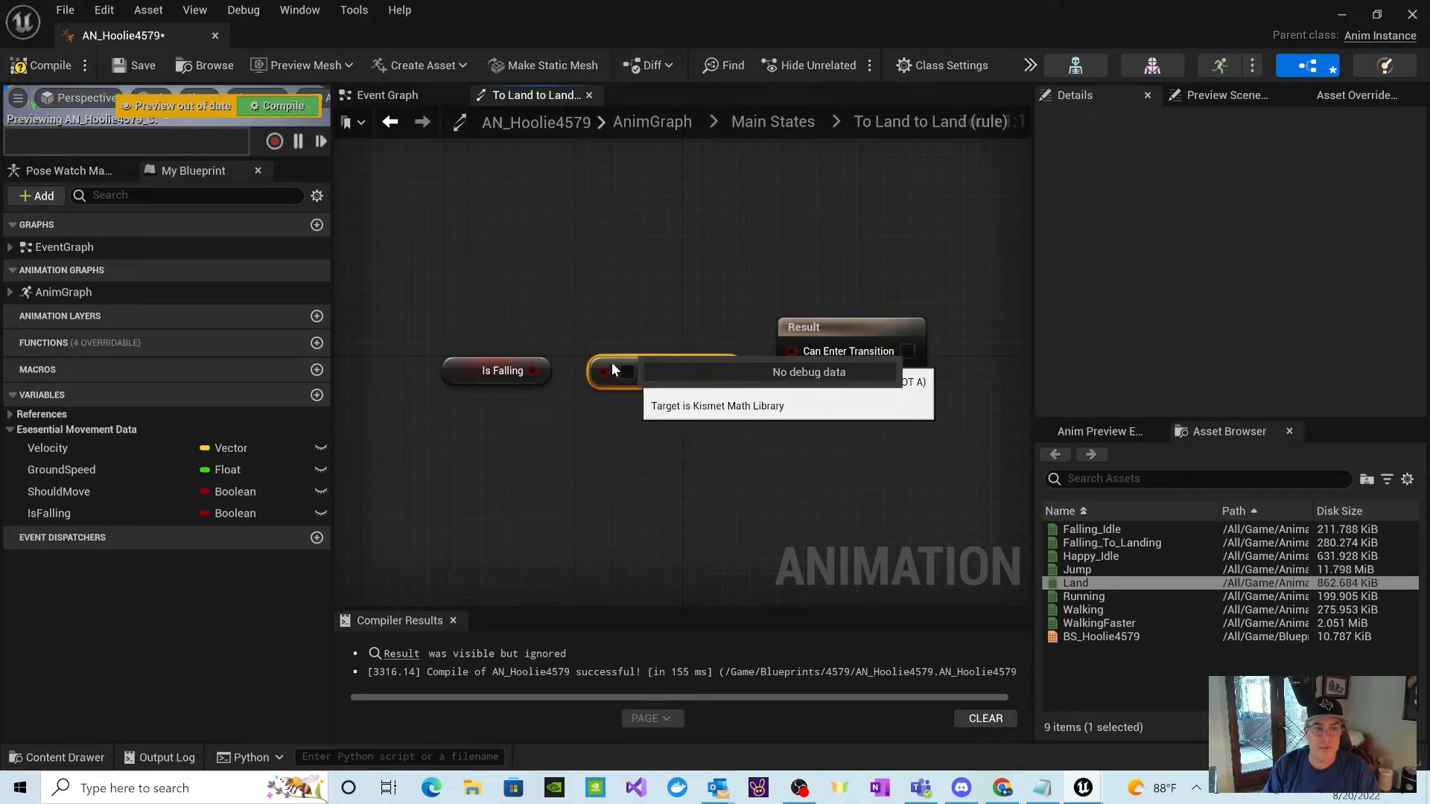
Step: Wire Is Falling through the NOT node into Can Enter Transition and compile the blueprint
left_click_drag(533, 371, 603, 371)
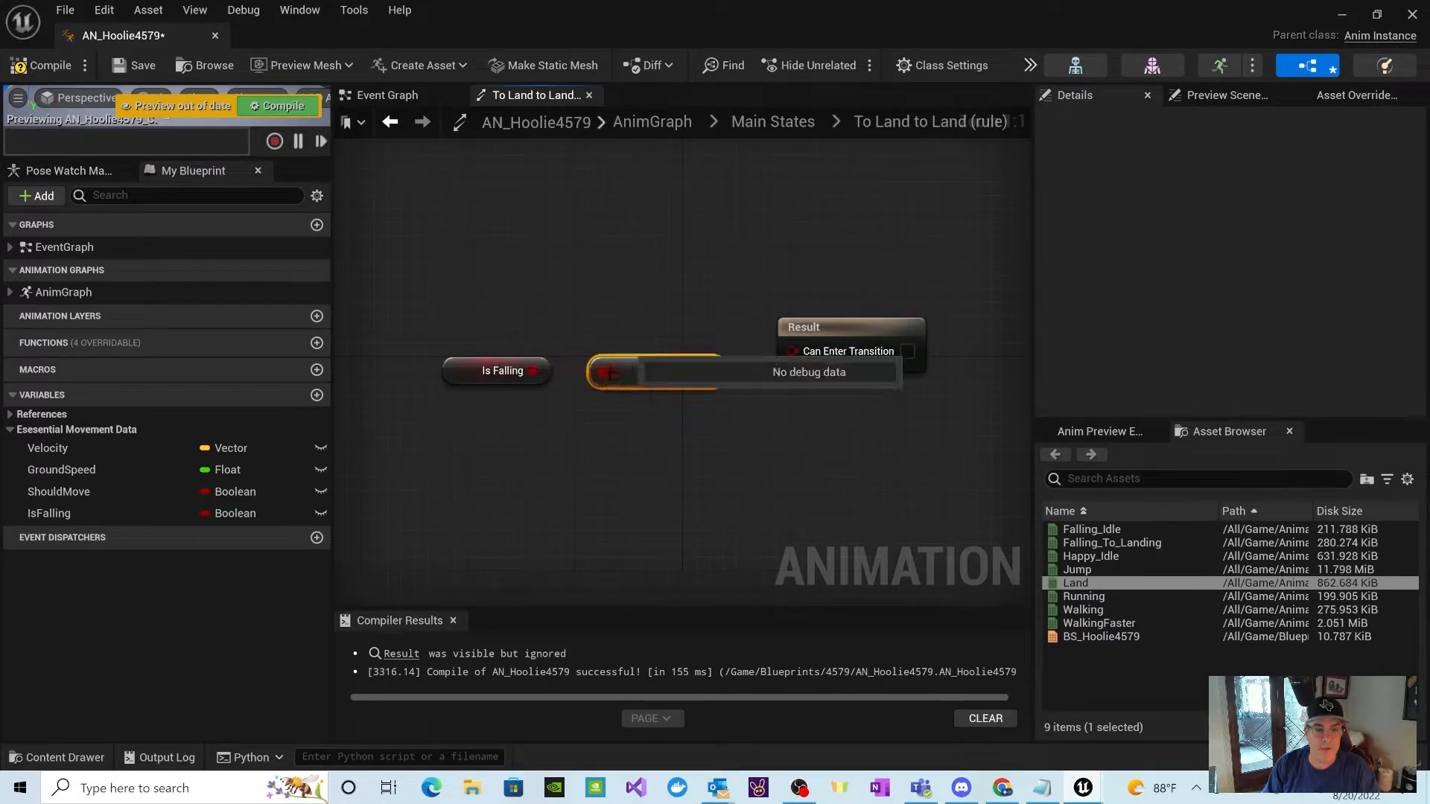
left_click_drag(712, 378, 790, 350)
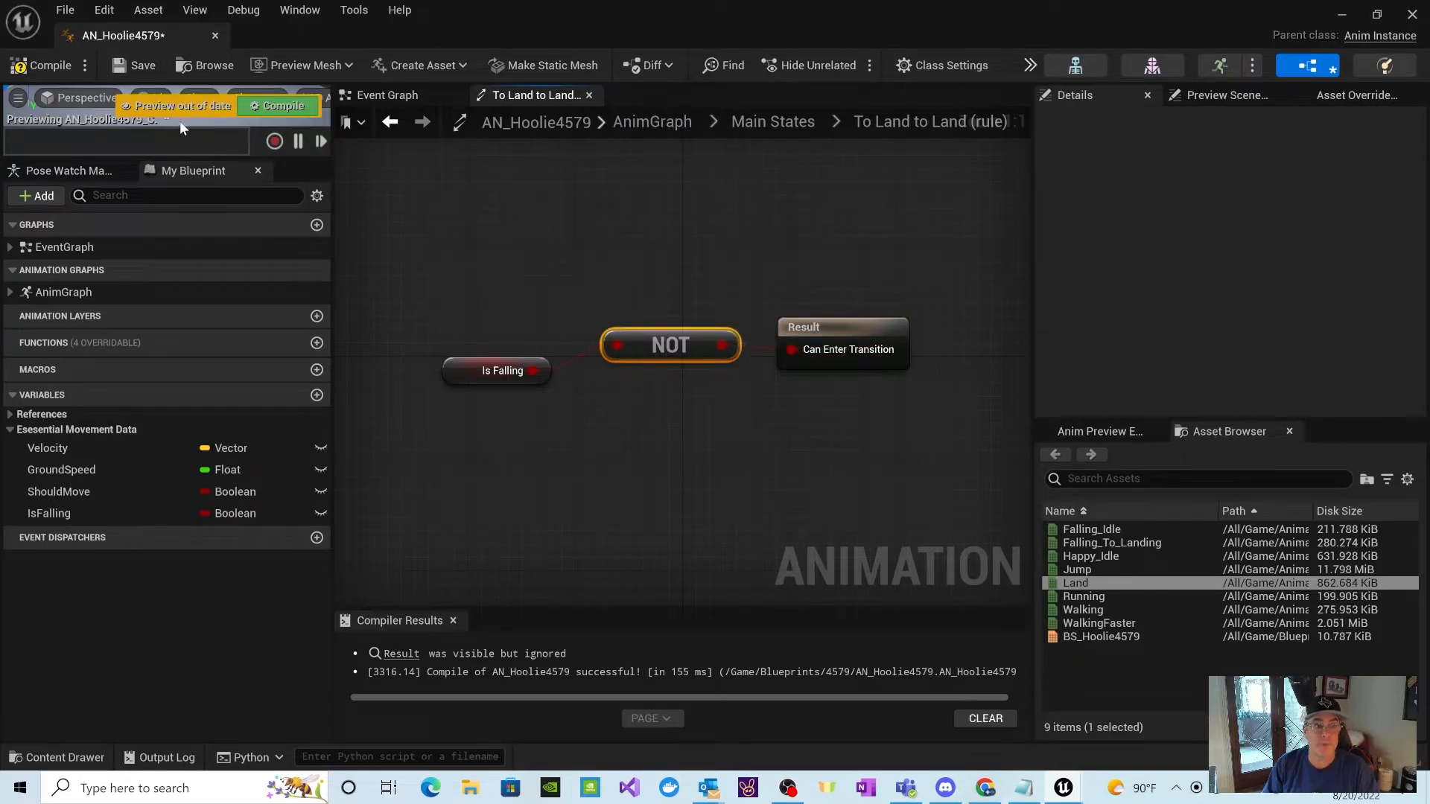
left_click(266, 105)
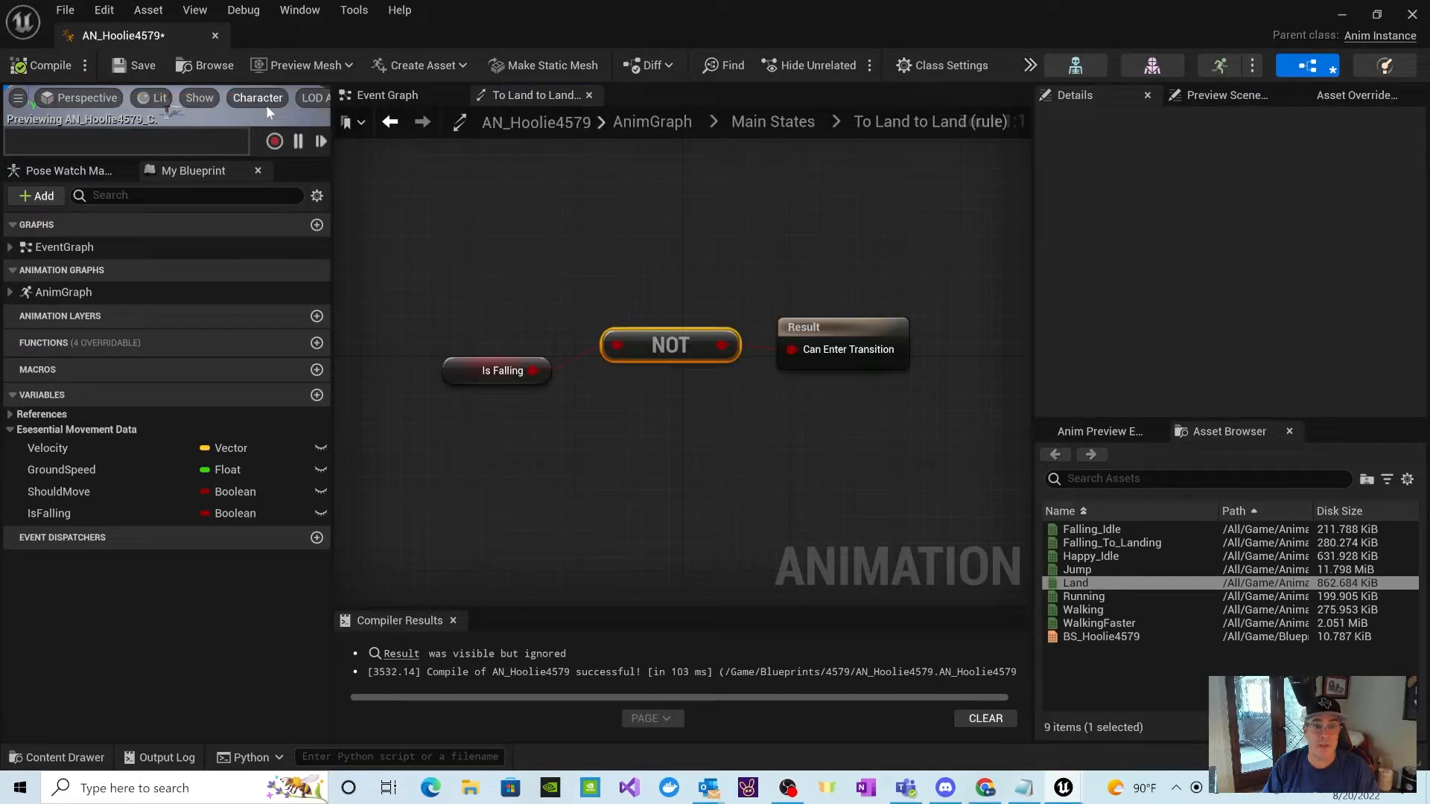
Step: Return to Main States, open the Land to Locomotion transition rule, and shift its Result node right
left_click(776, 127)
right_click_drag(951, 432, 899, 432)
mouse_move(853, 379)
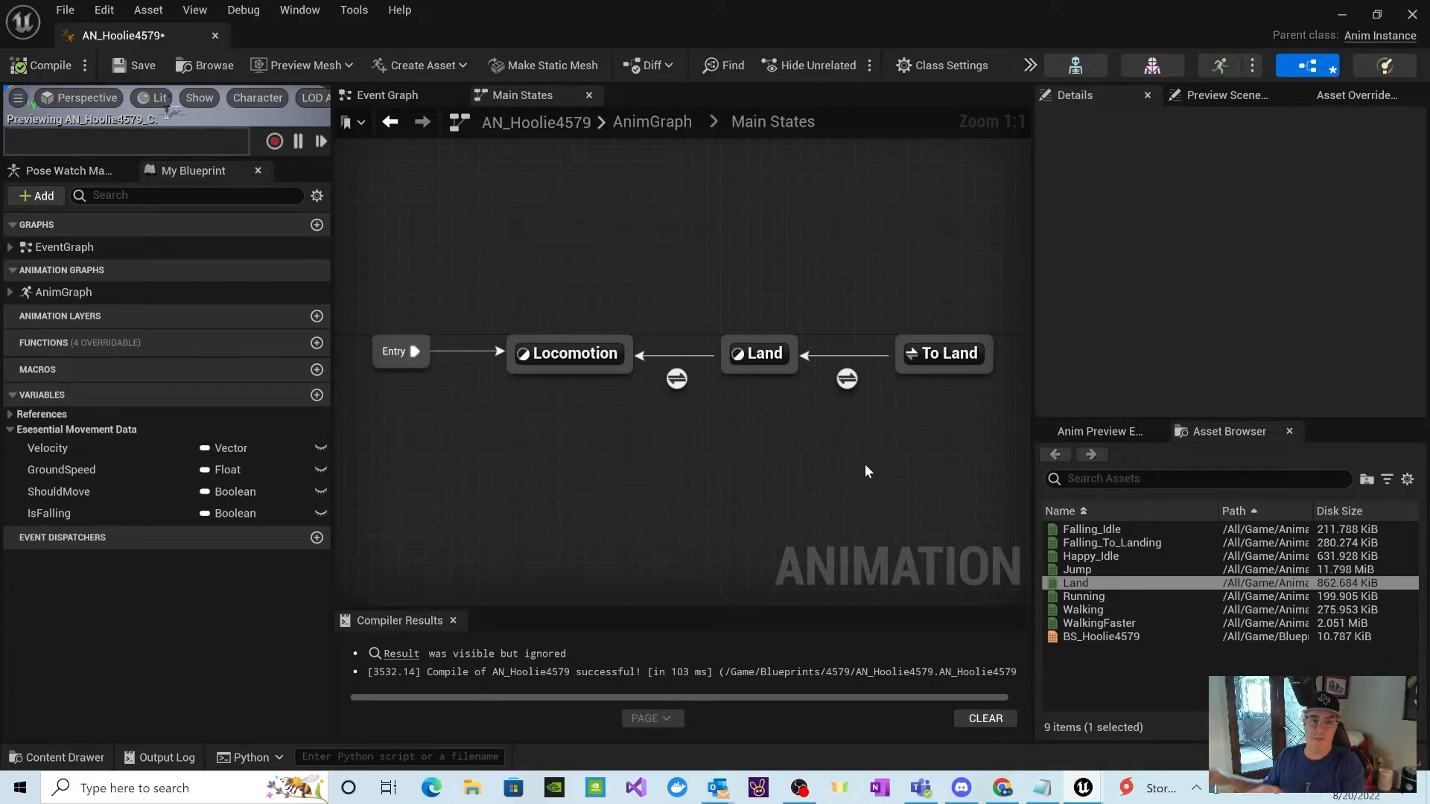
double_click(678, 379)
left_click_drag(791, 368, 948, 325)
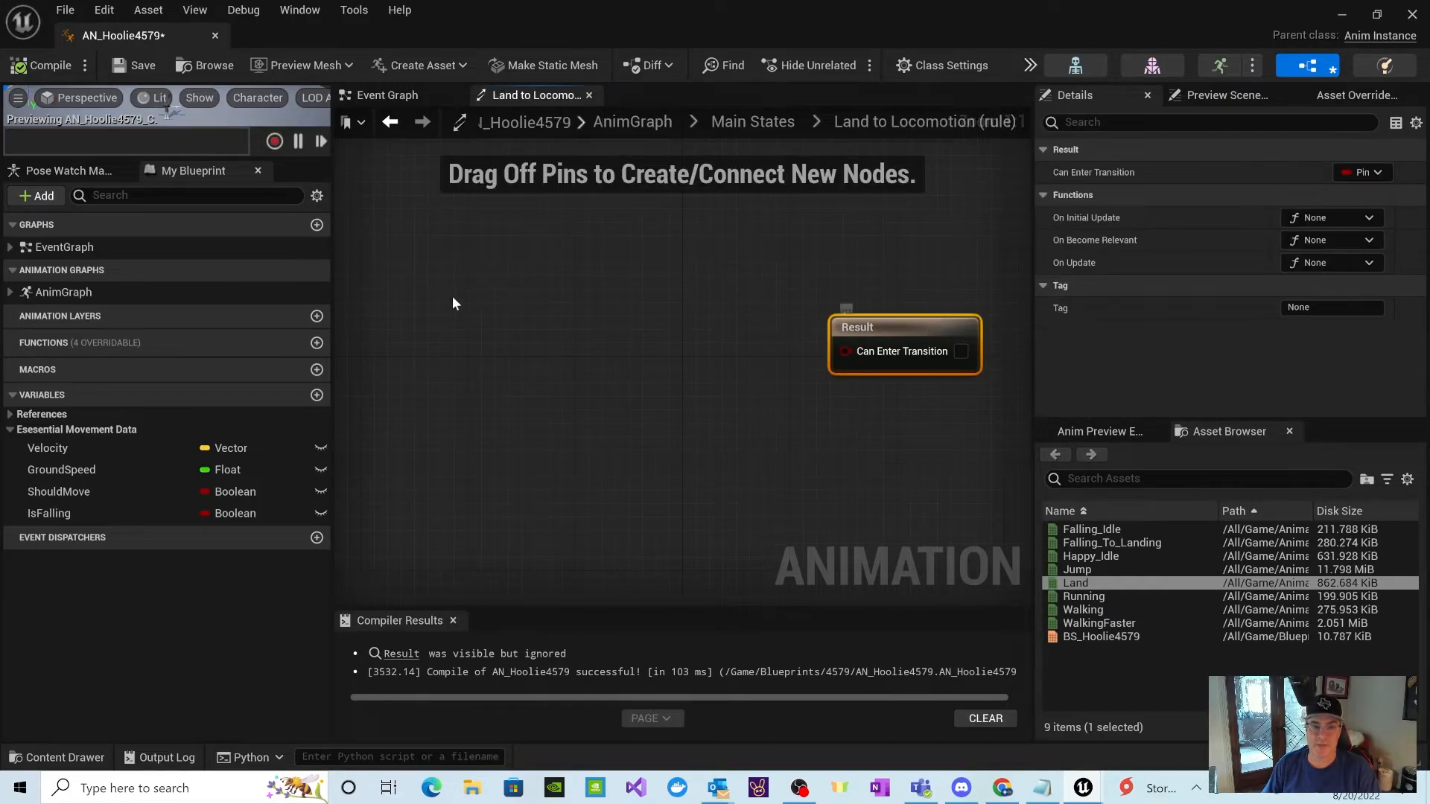
Step: Add a Current State Time (Locomotion) node and place it well to the left of the Result node
right_click(421, 321)
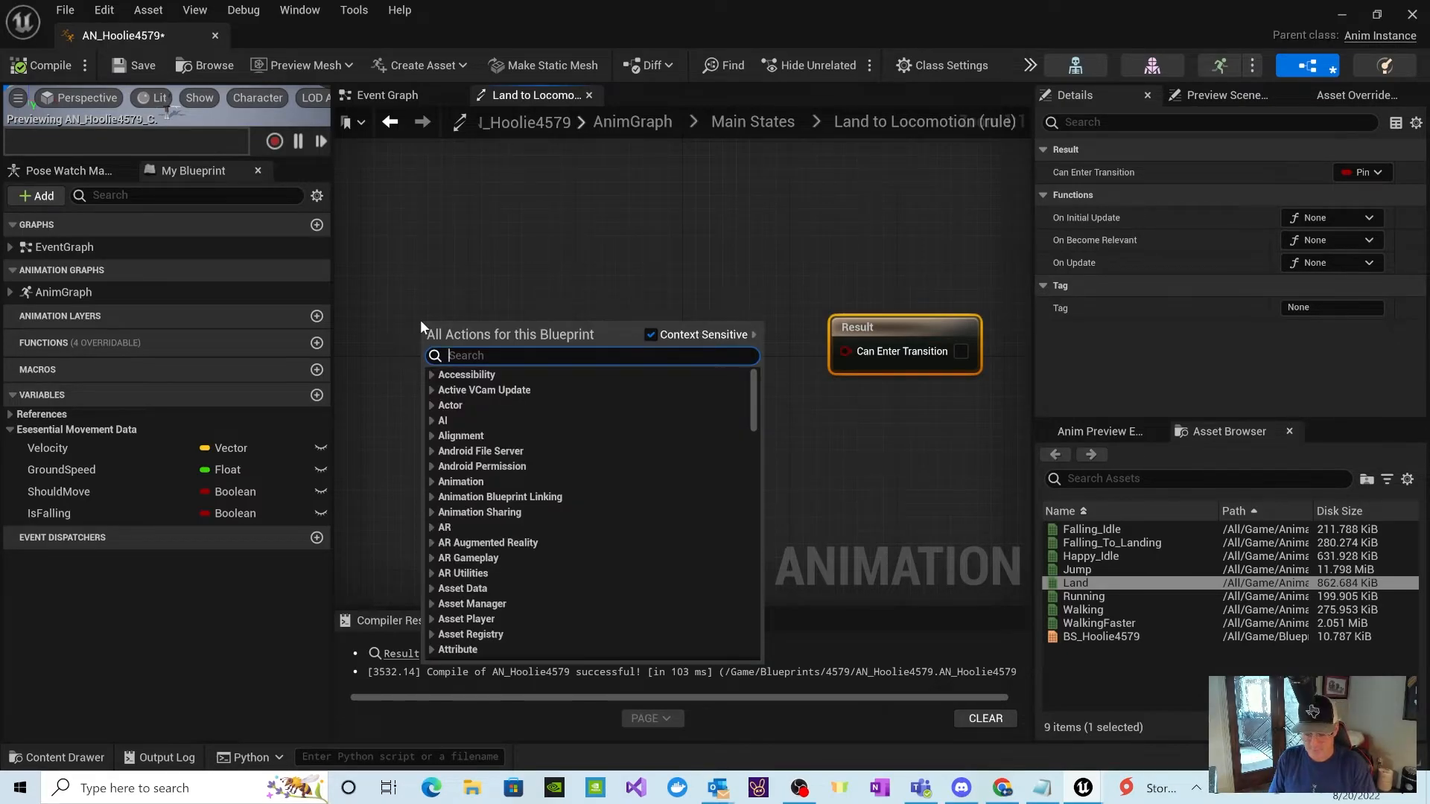
type("Curren")
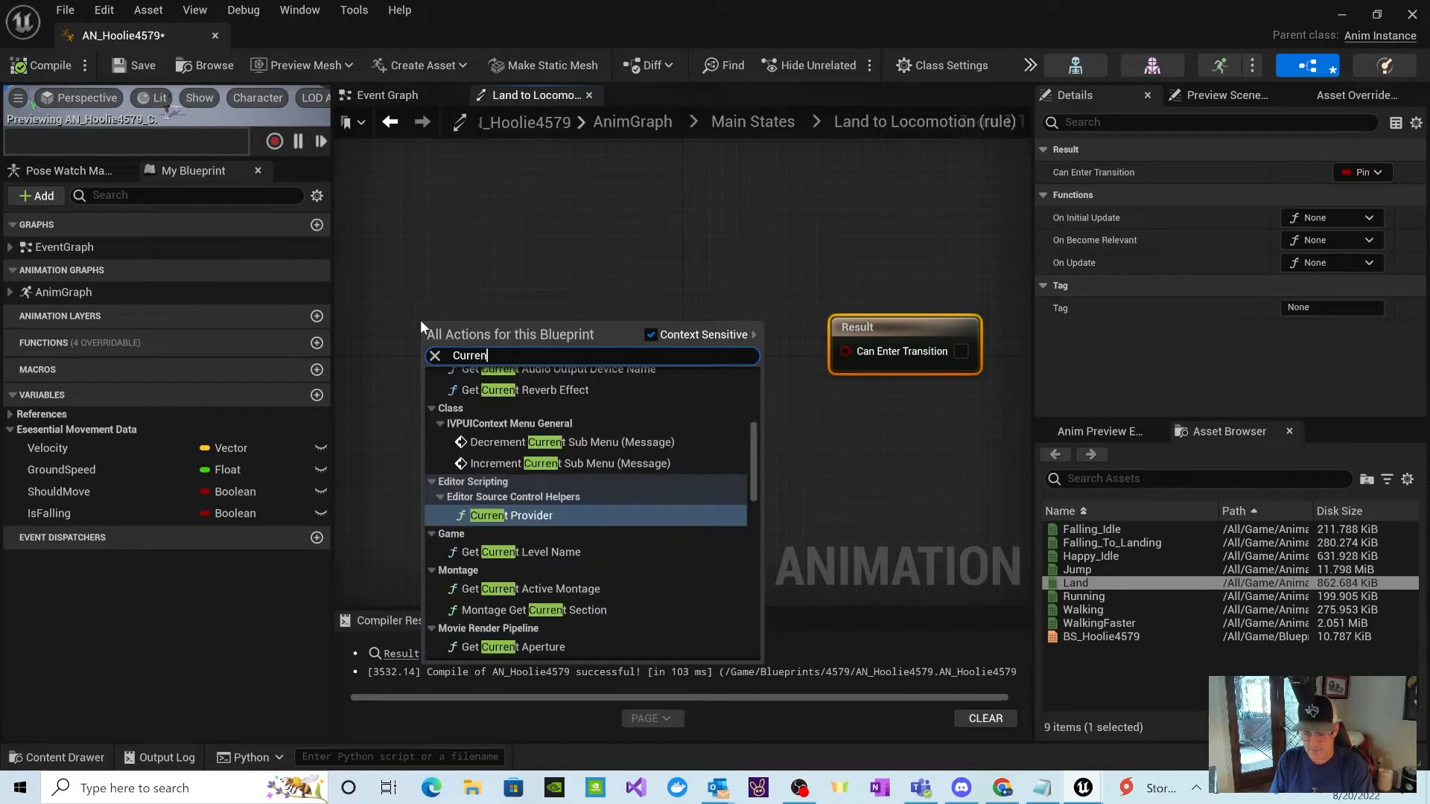
type("t Sa")
key("BackSpace")
key("BackSpace")
type("State")
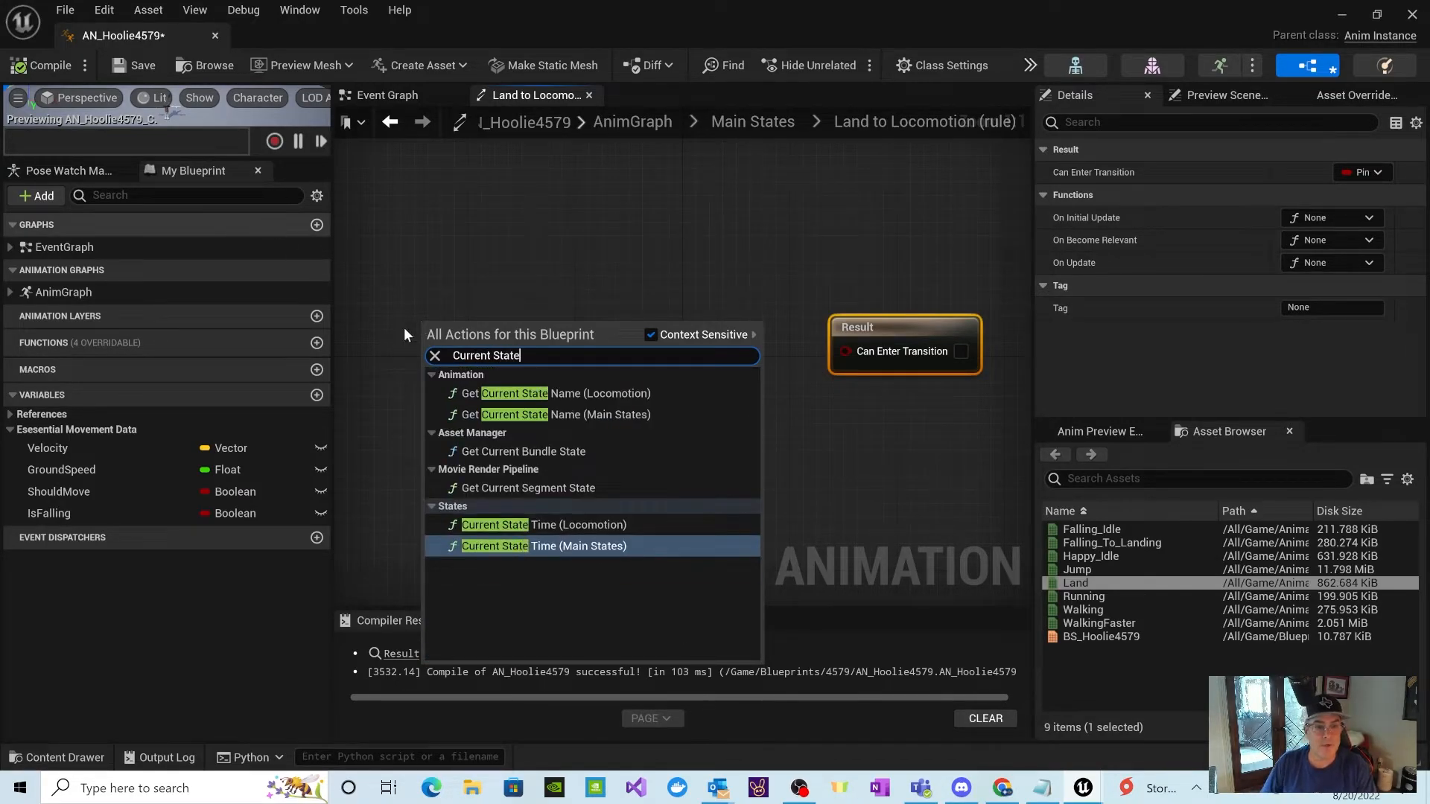
left_click(546, 525)
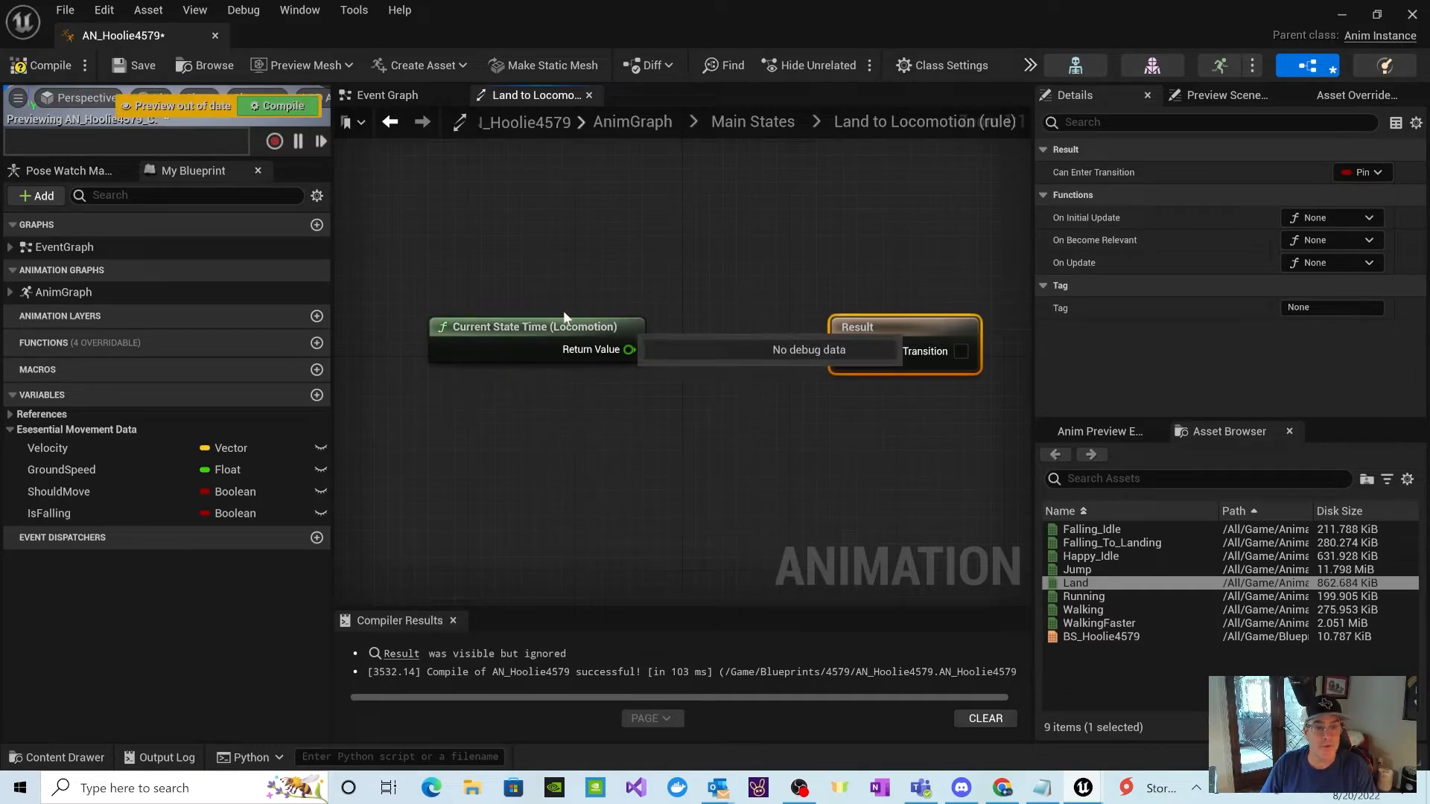
left_click_drag(555, 327, 471, 339)
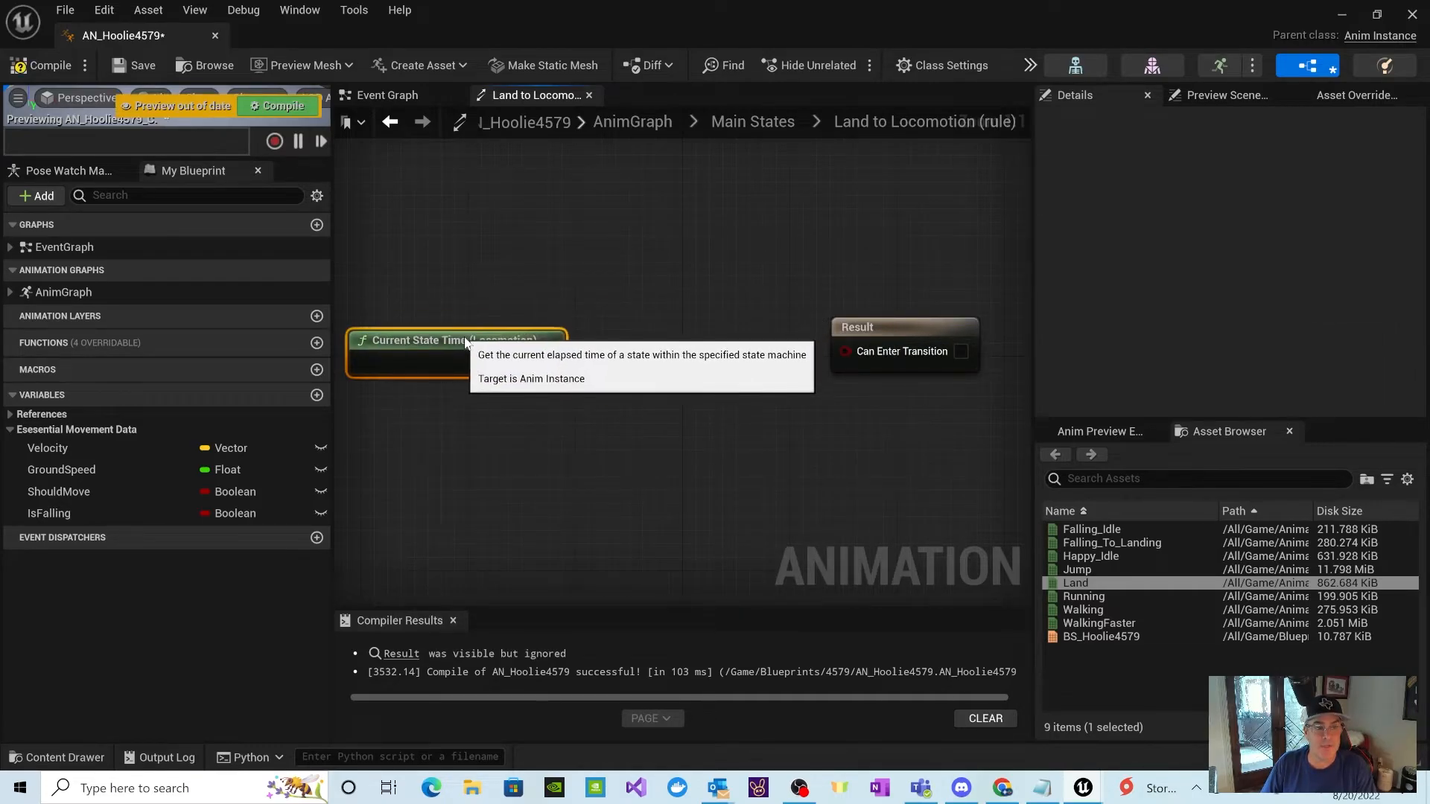
Step: Attach a To Double (Float) conversion node to the Current State Time return value and place it just below right of that node
left_click_drag(548, 363, 615, 373)
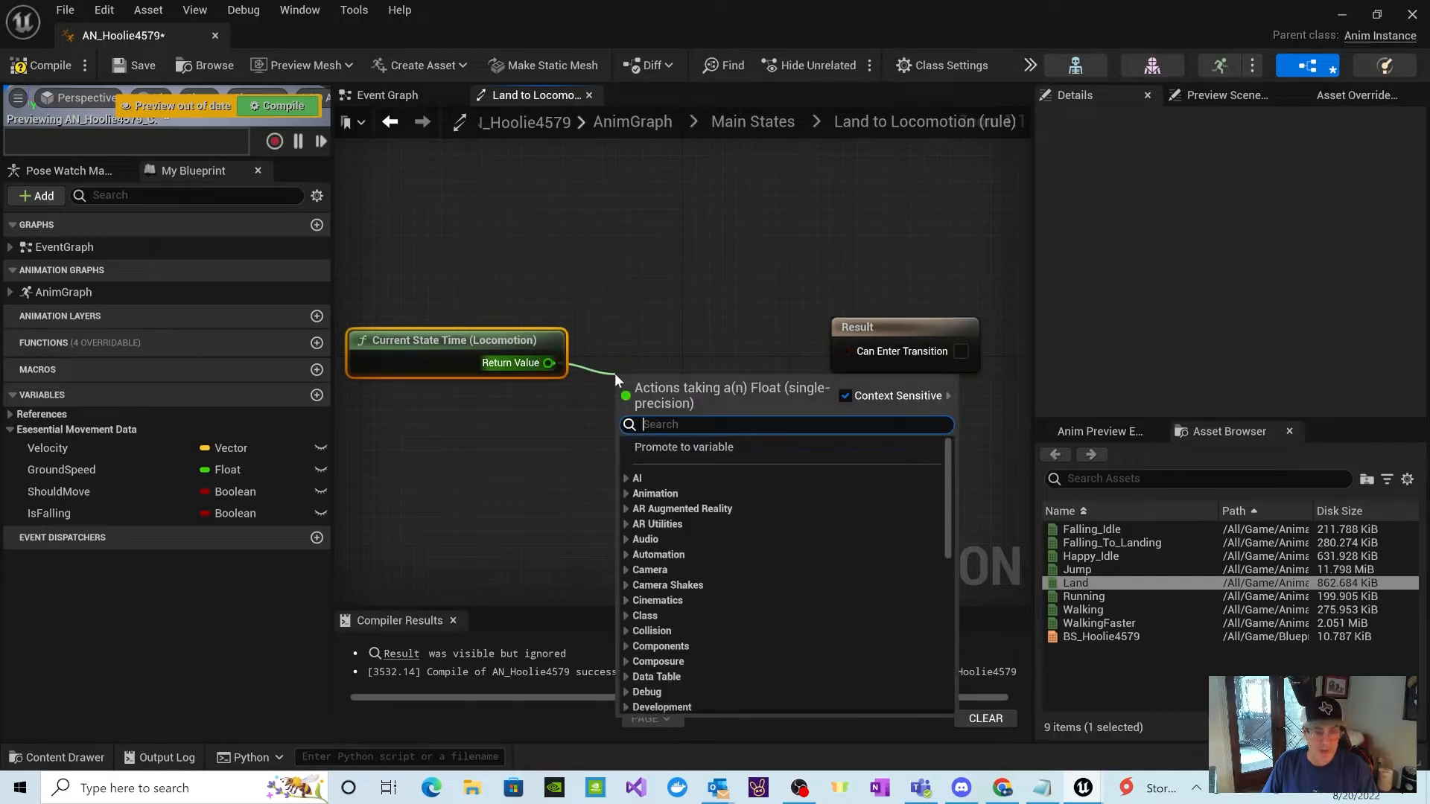
type("Cover")
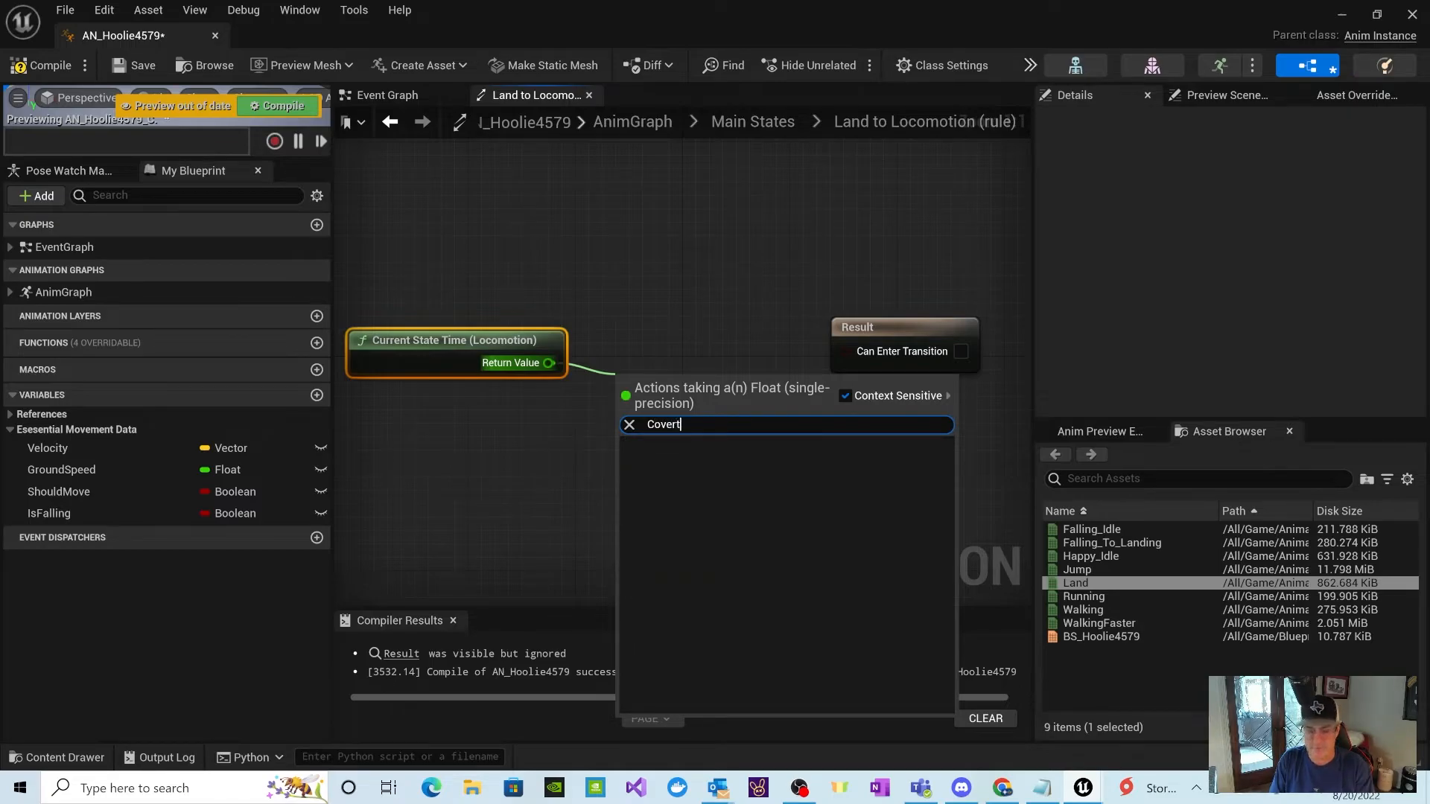
type("t")
key("BackSpace")
key("BackSpace")
key("BackSpace")
key("BackSpace")
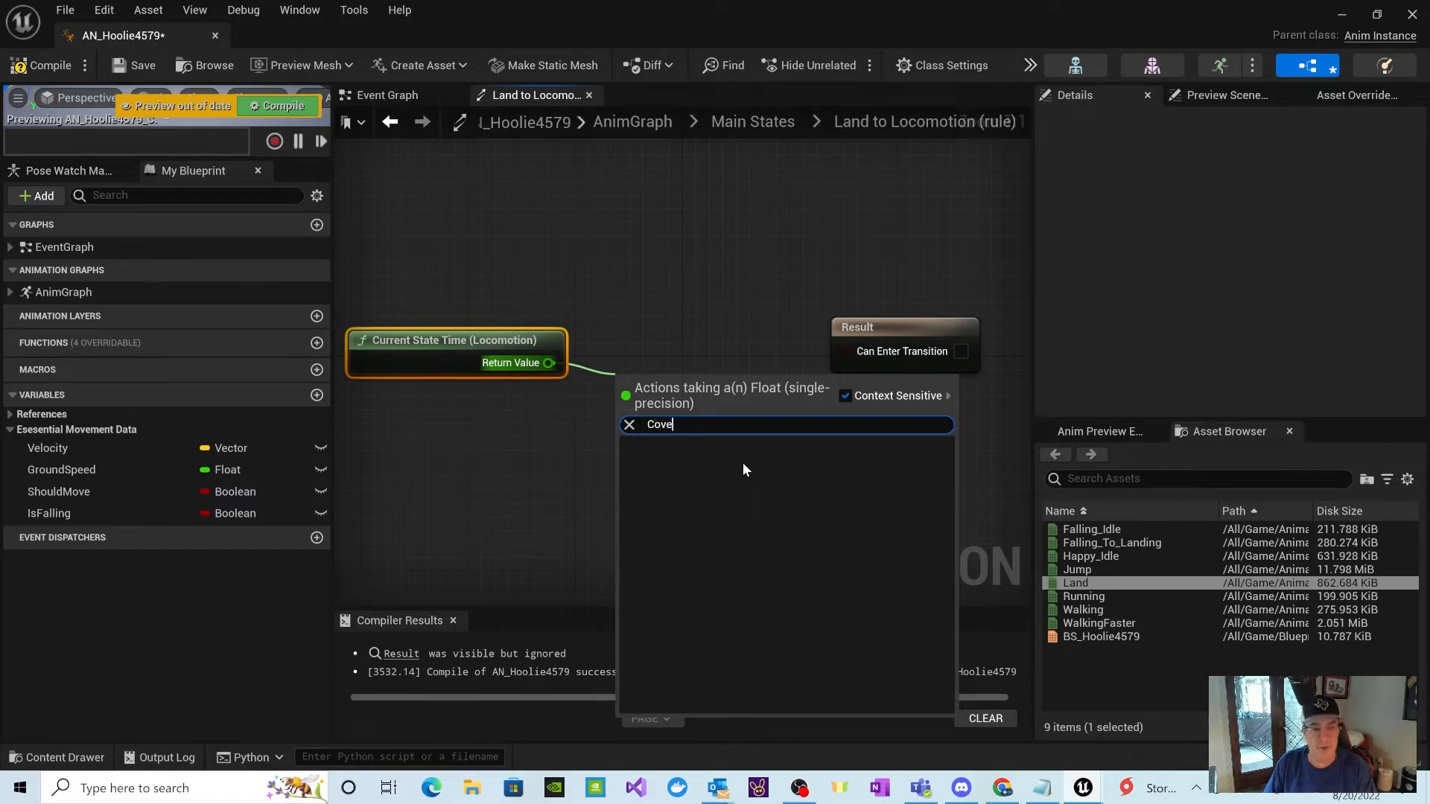
type("nver")
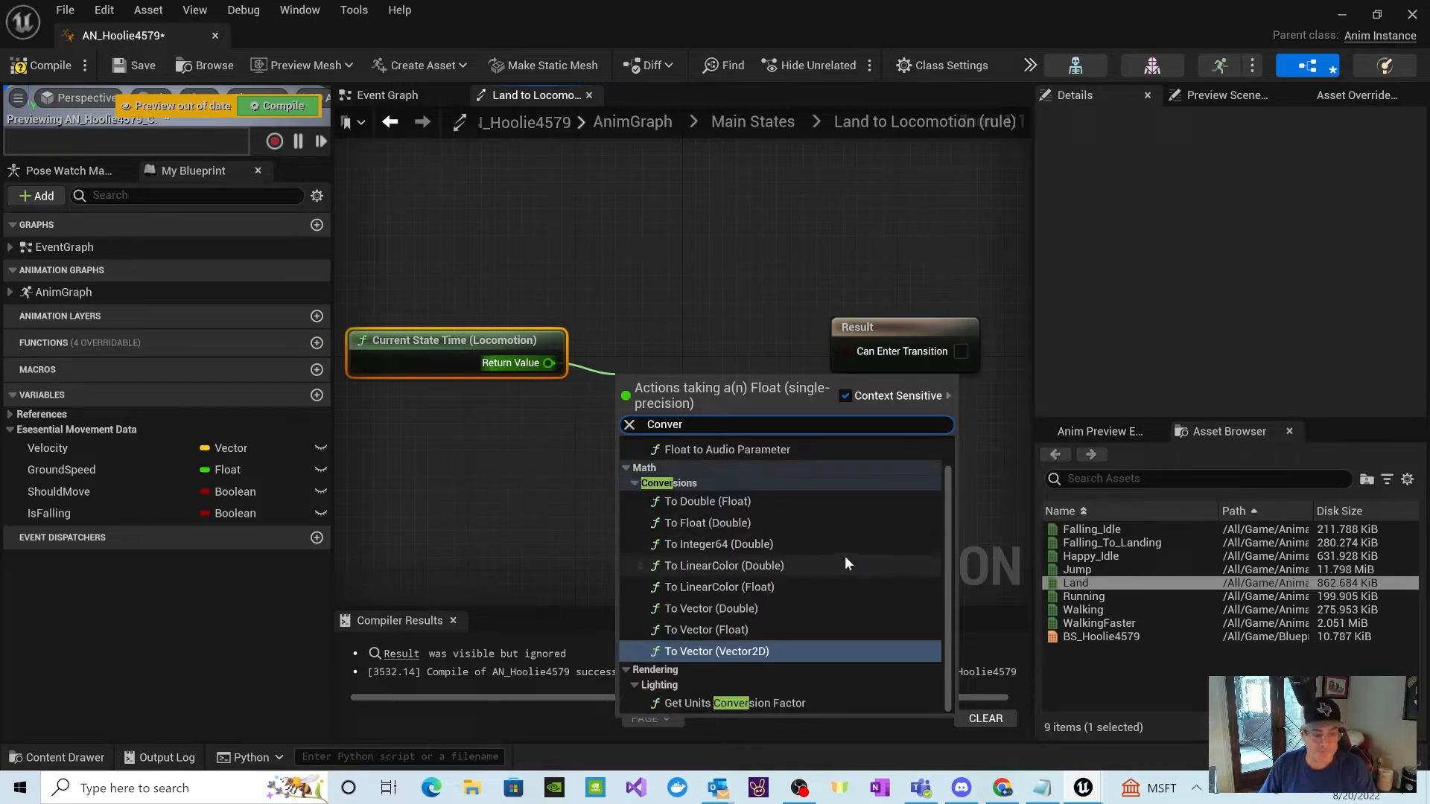
left_click(718, 503)
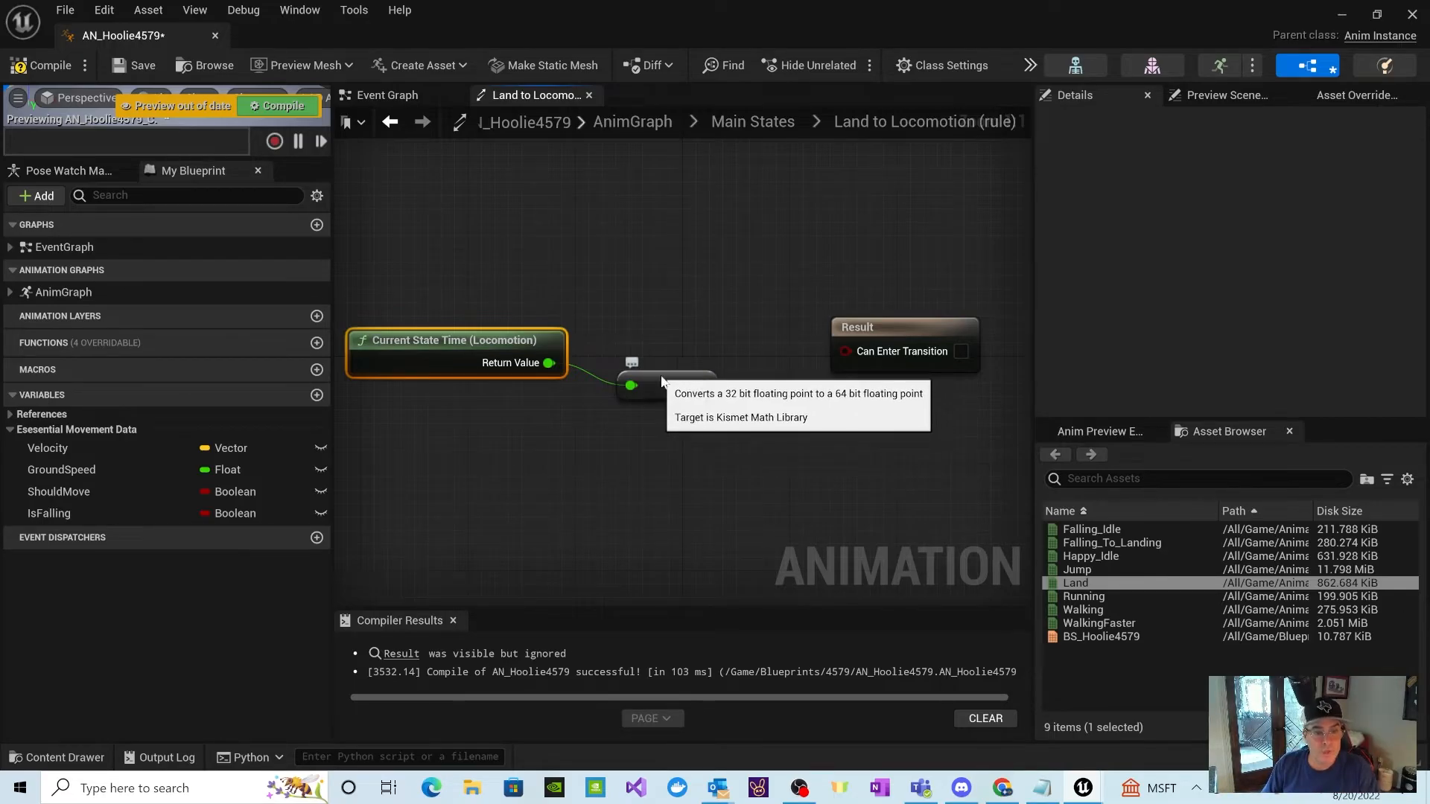
left_click_drag(668, 393, 642, 406)
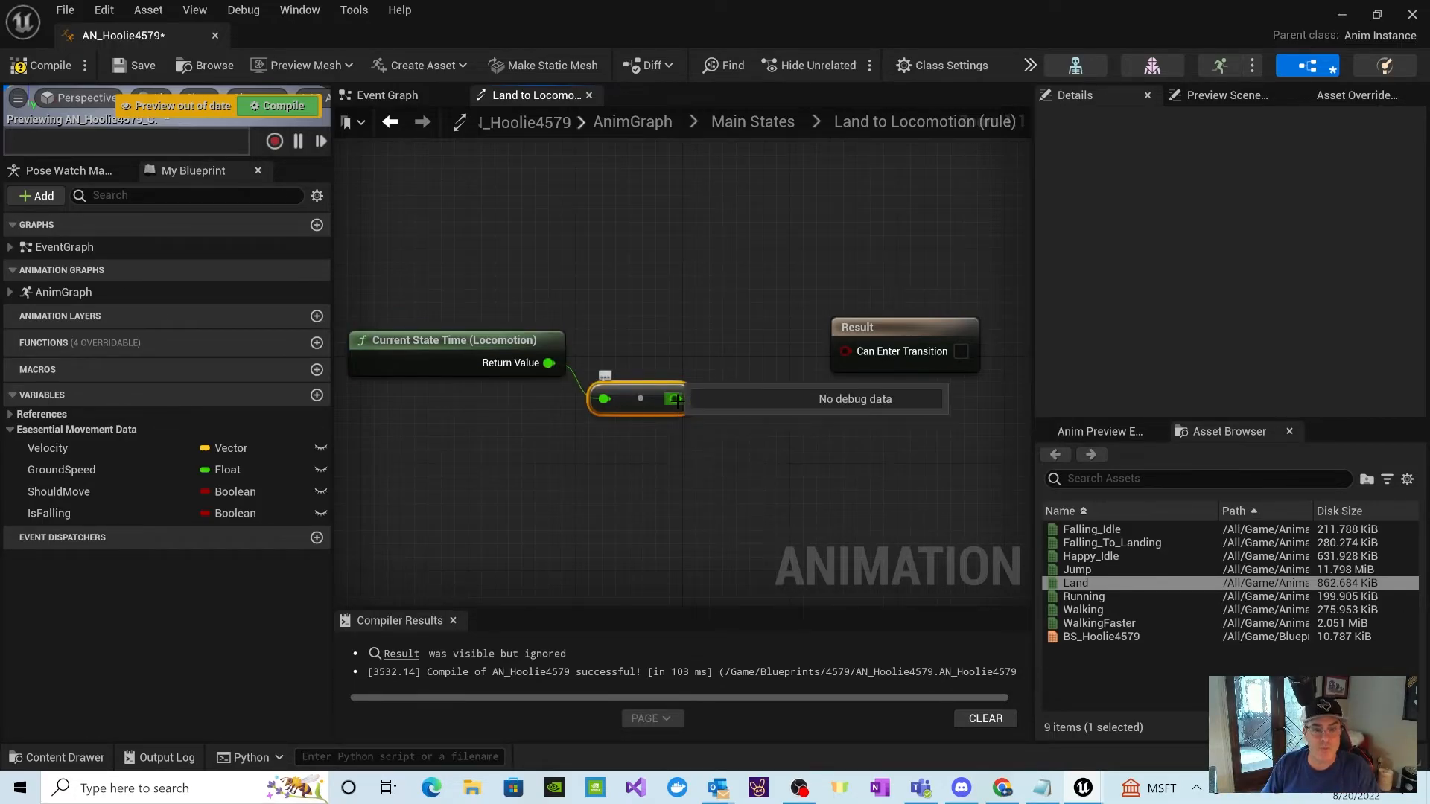
Step: Attach a Greater node to the conversion output, set its comparison value to 0.1, and space it and the Result node apart
left_click_drag(677, 399, 696, 478)
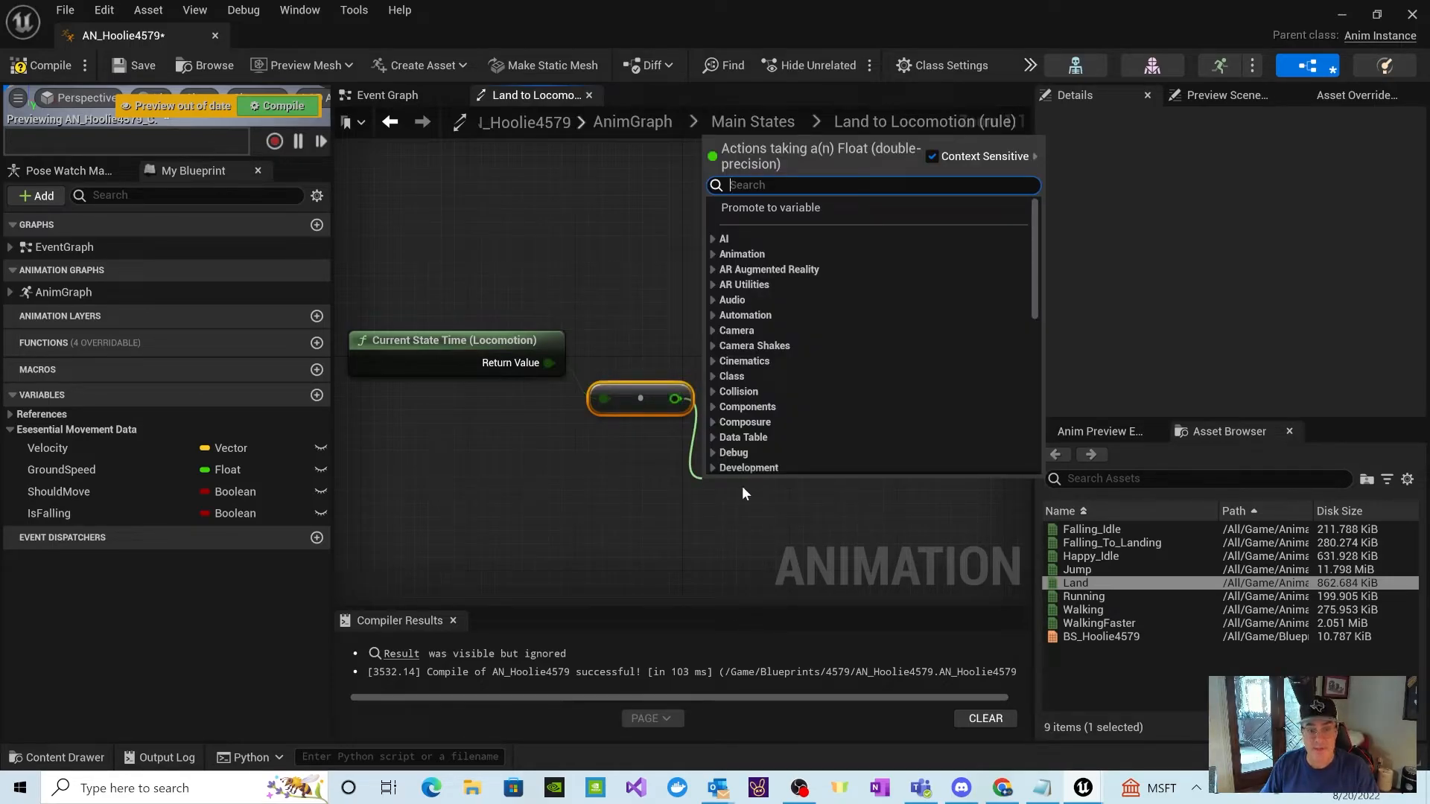
type("Greater")
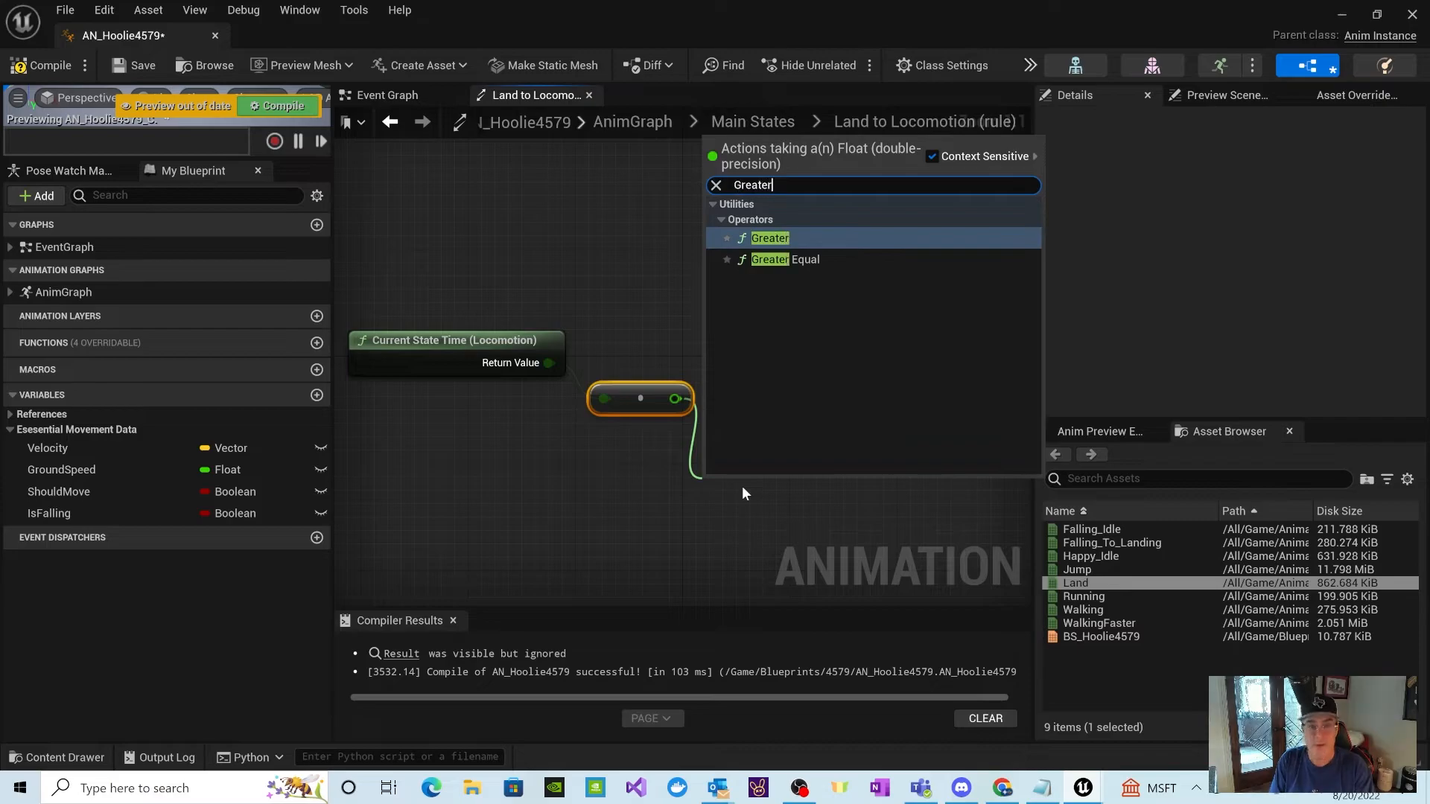
left_click(779, 241)
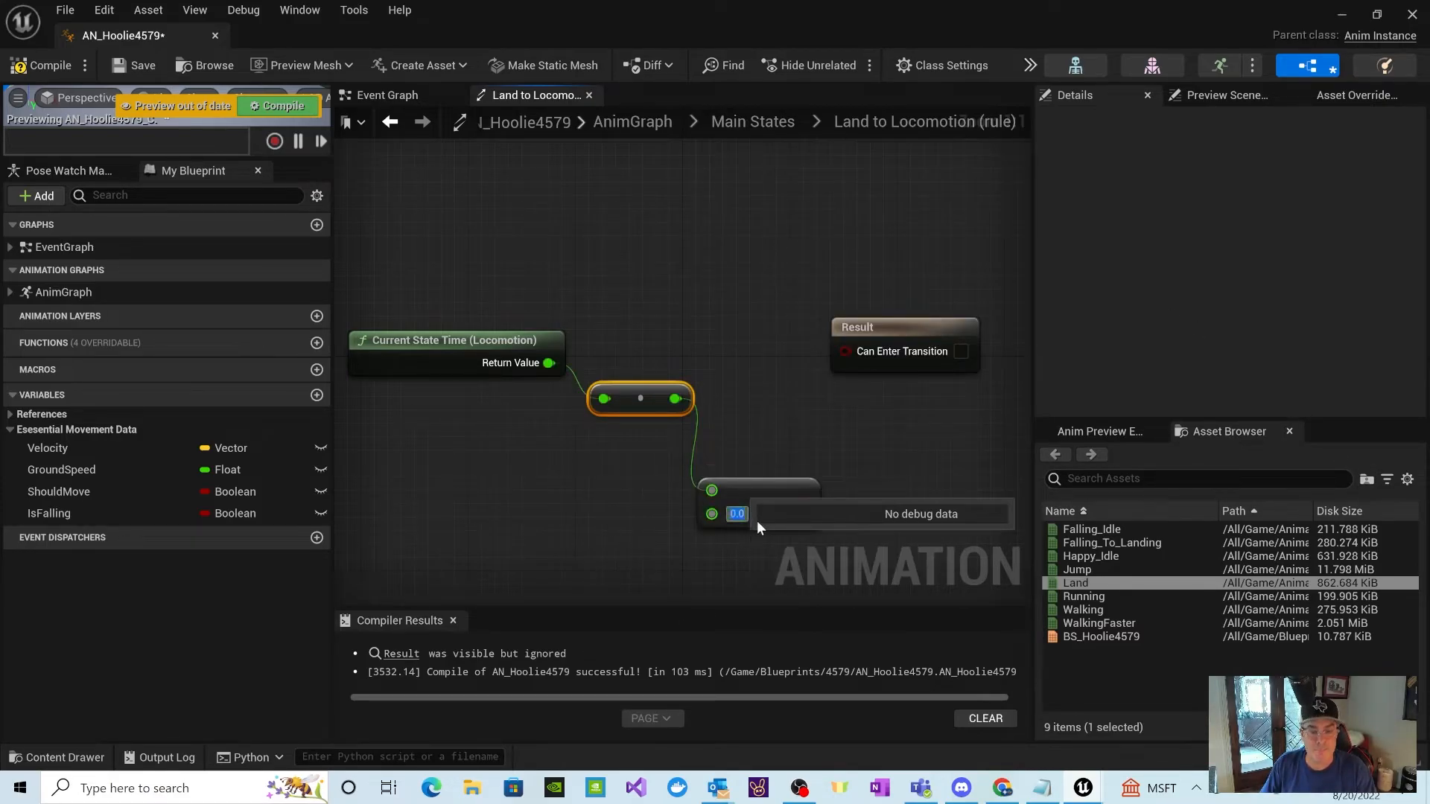
type("1")
key("Return")
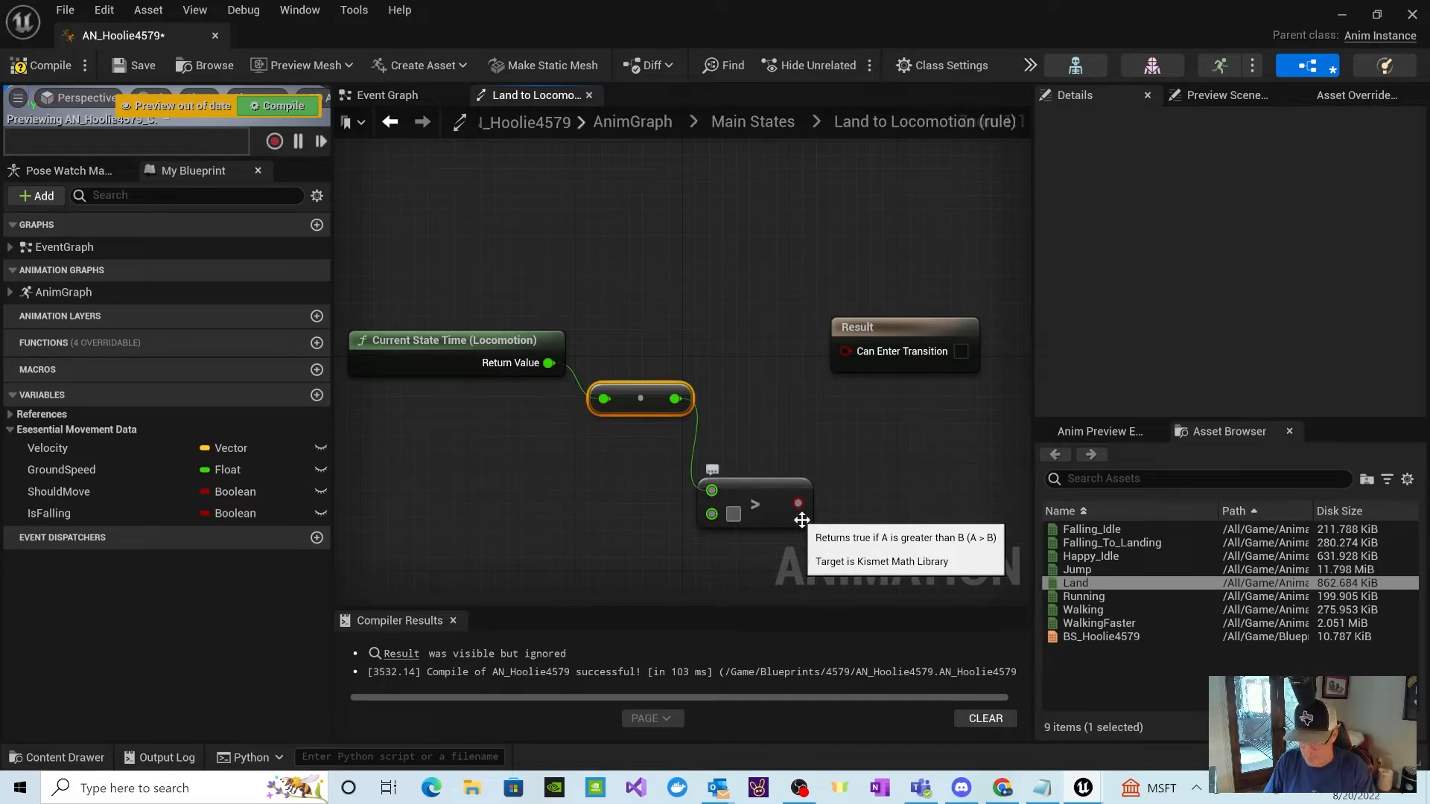
left_click(896, 484)
left_click_drag(782, 502, 774, 447)
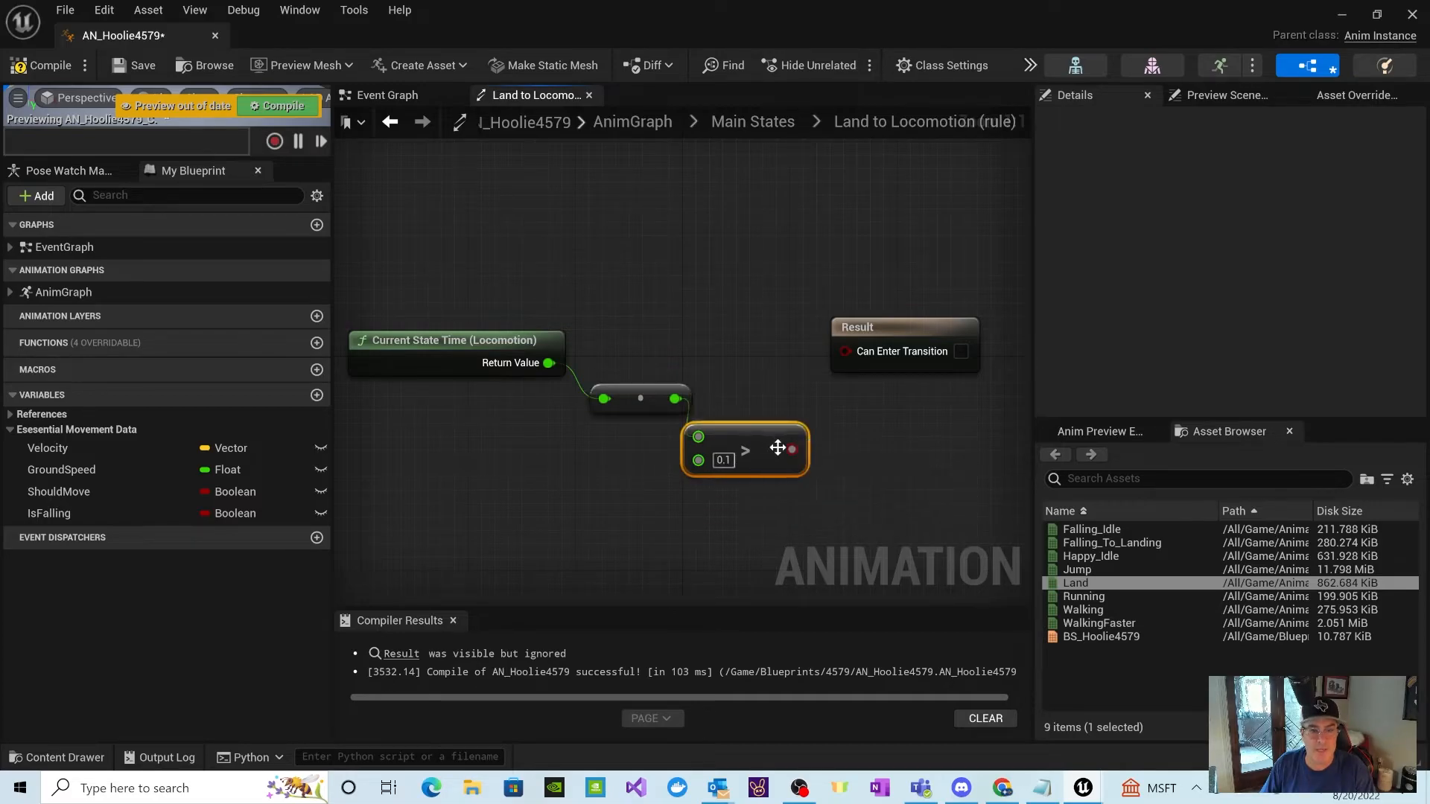
left_click_drag(870, 337, 885, 324)
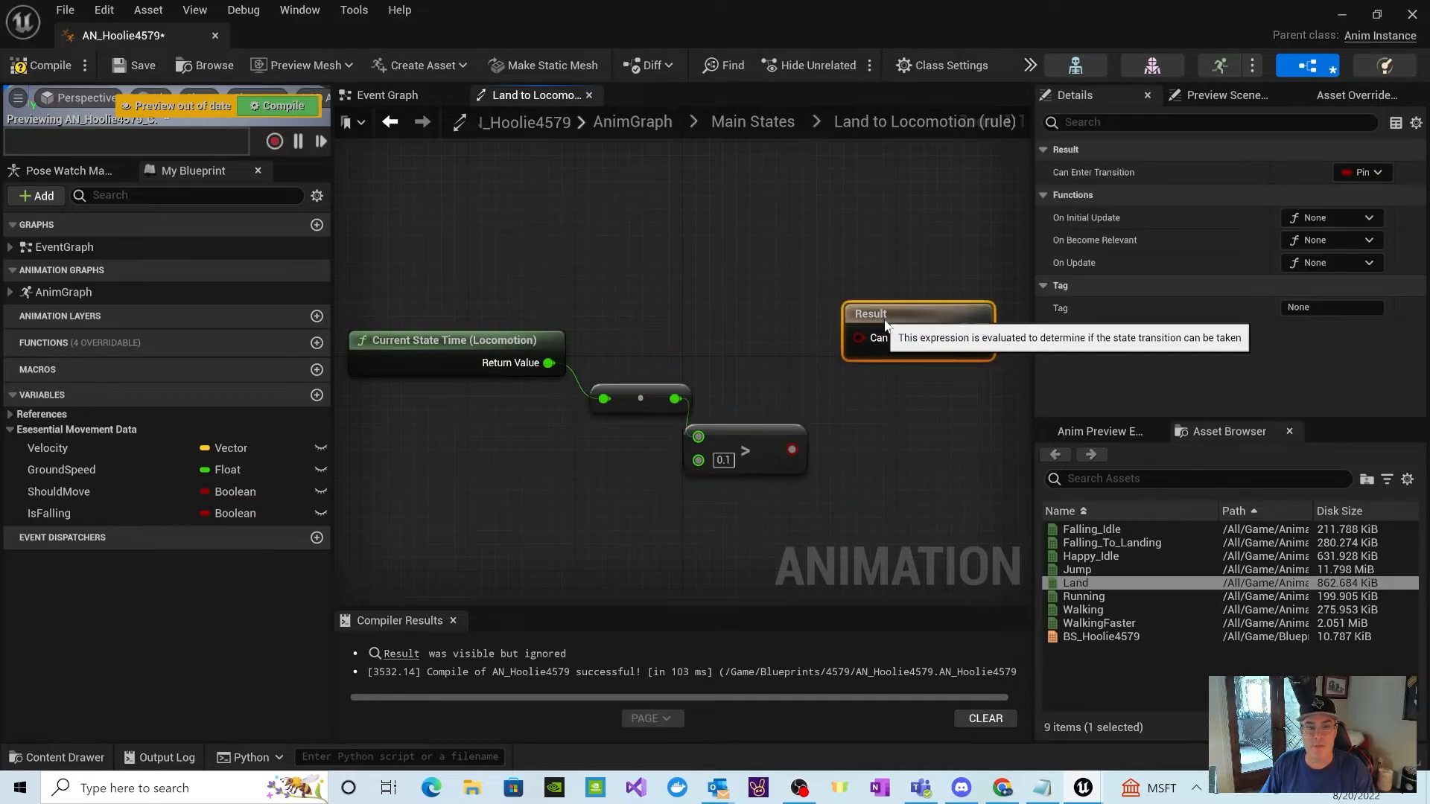
left_click_drag(722, 435, 748, 435)
Step: Add a Get ShouldMove node above the Current State Time chain and move the Result node further right
left_click_drag(57, 494, 329, 346)
left_click_drag(562, 270, 566, 264)
left_click(630, 299)
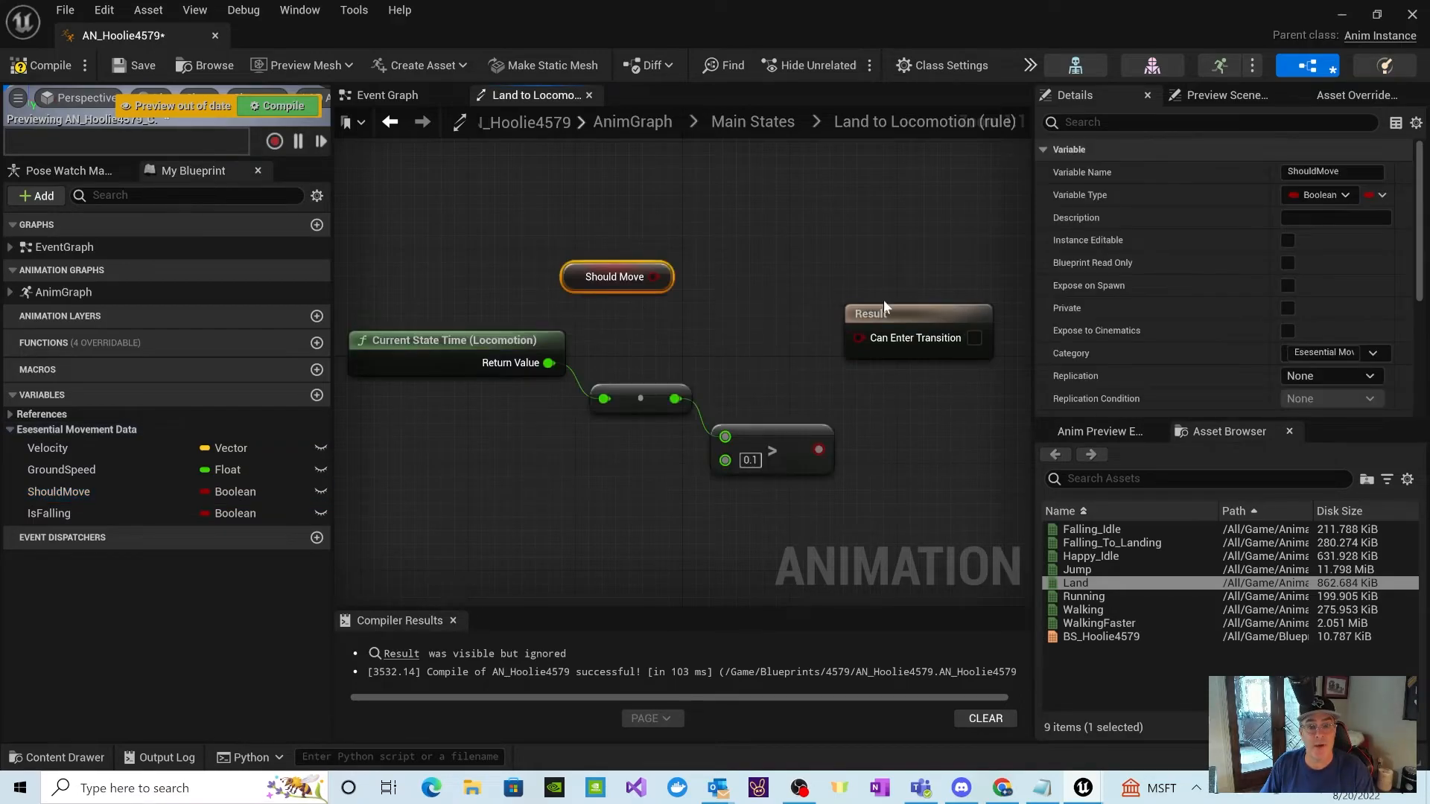
left_click_drag(891, 328, 927, 314)
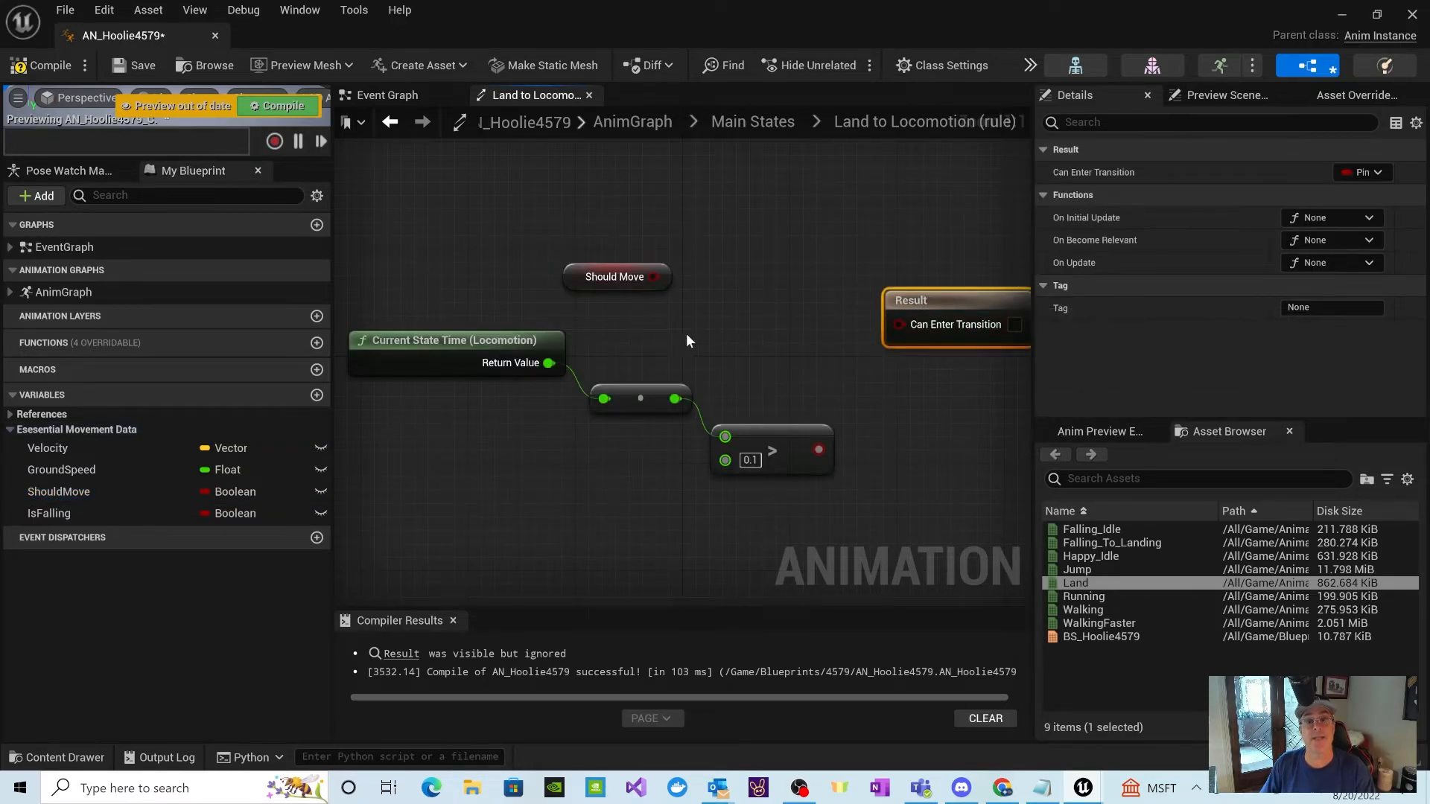
Step: Add an AND Boolean node between the Should Move node and the Result node
right_click(728, 317)
scroll(824, 515, "down", 10)
scroll(824, 513, "down", 8)
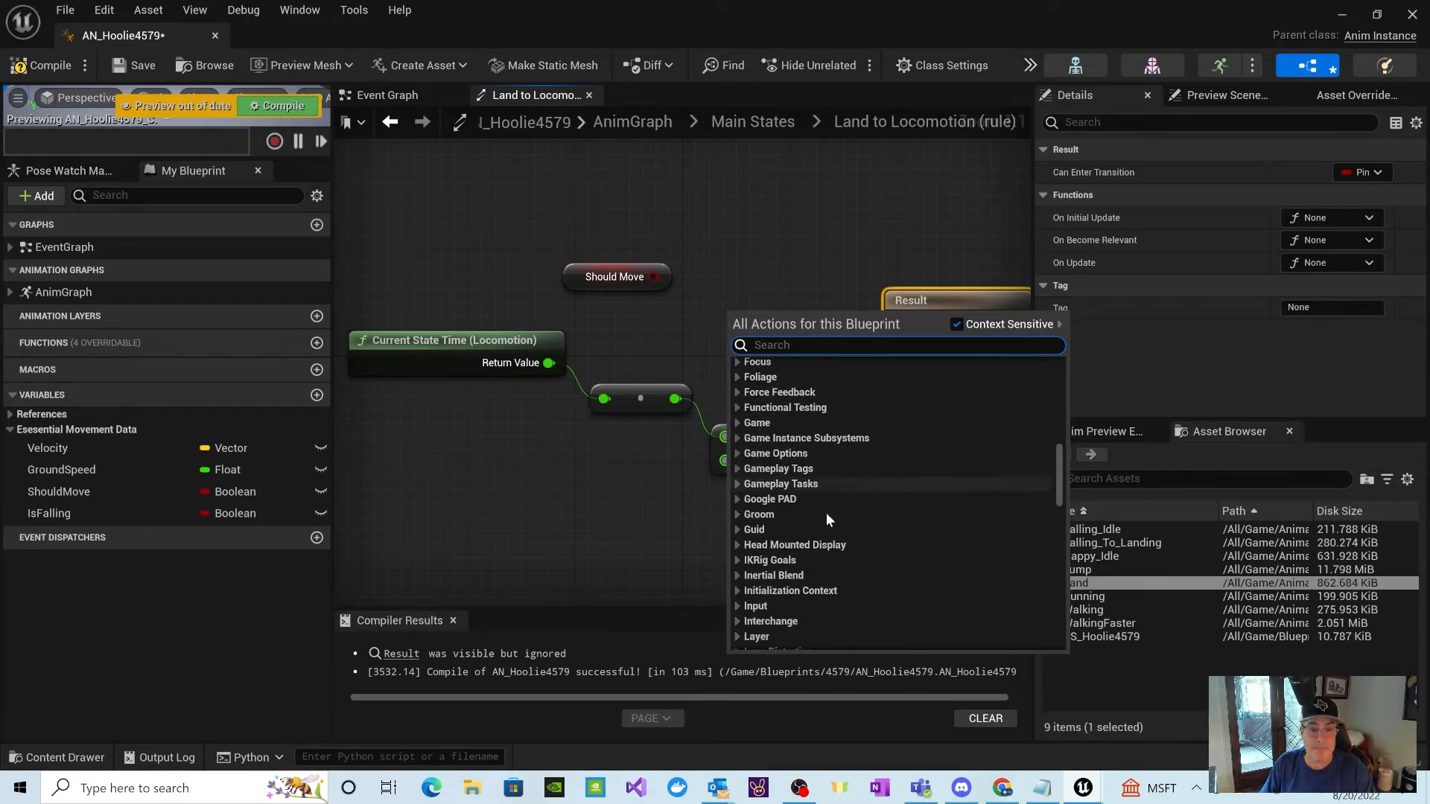
left_click(738, 491)
left_click(745, 506)
left_click(803, 525)
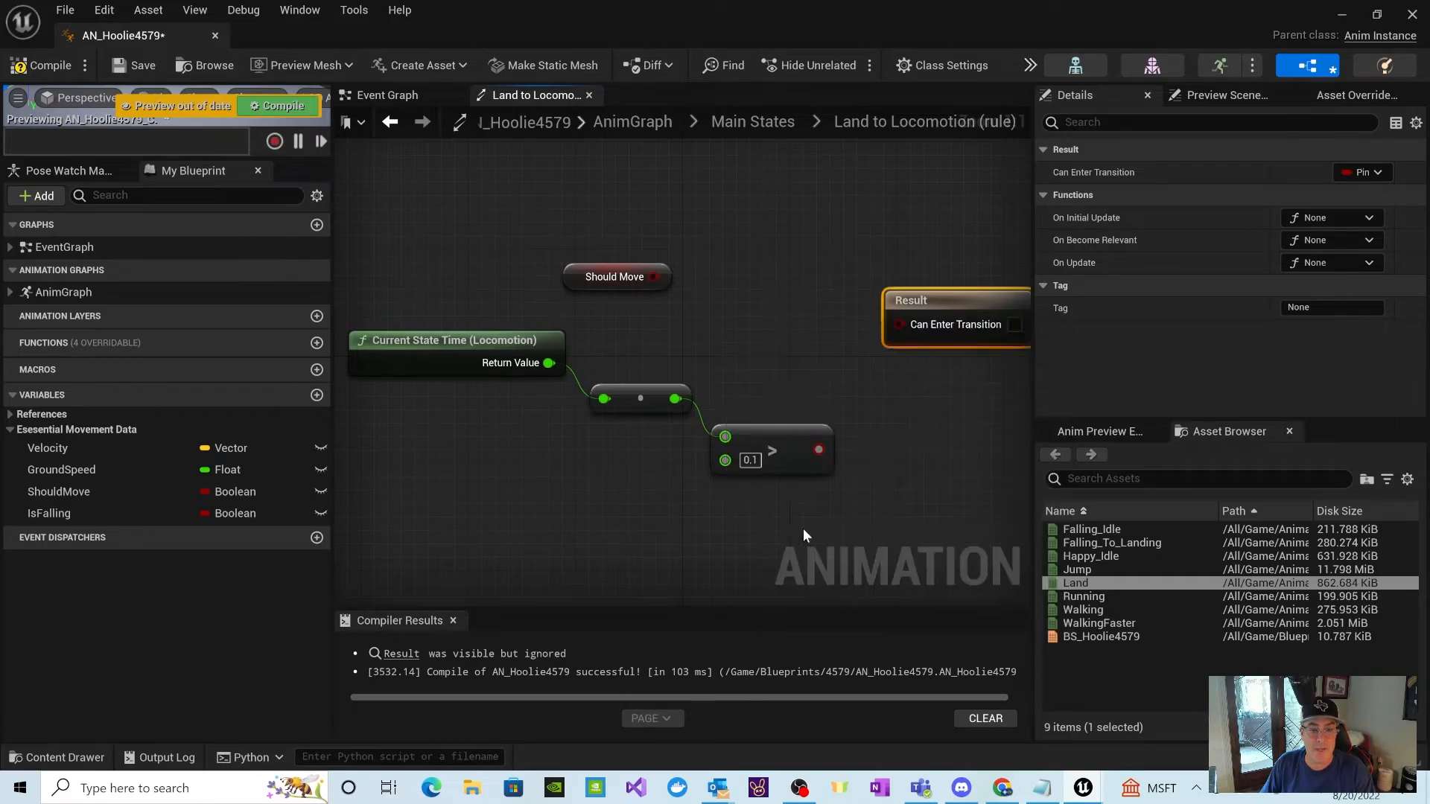
Step: Wire Should Move and the Greater result through the AND node into Can Enter Transition, and shift the time and conversion nodes left
left_click_drag(653, 276, 735, 332)
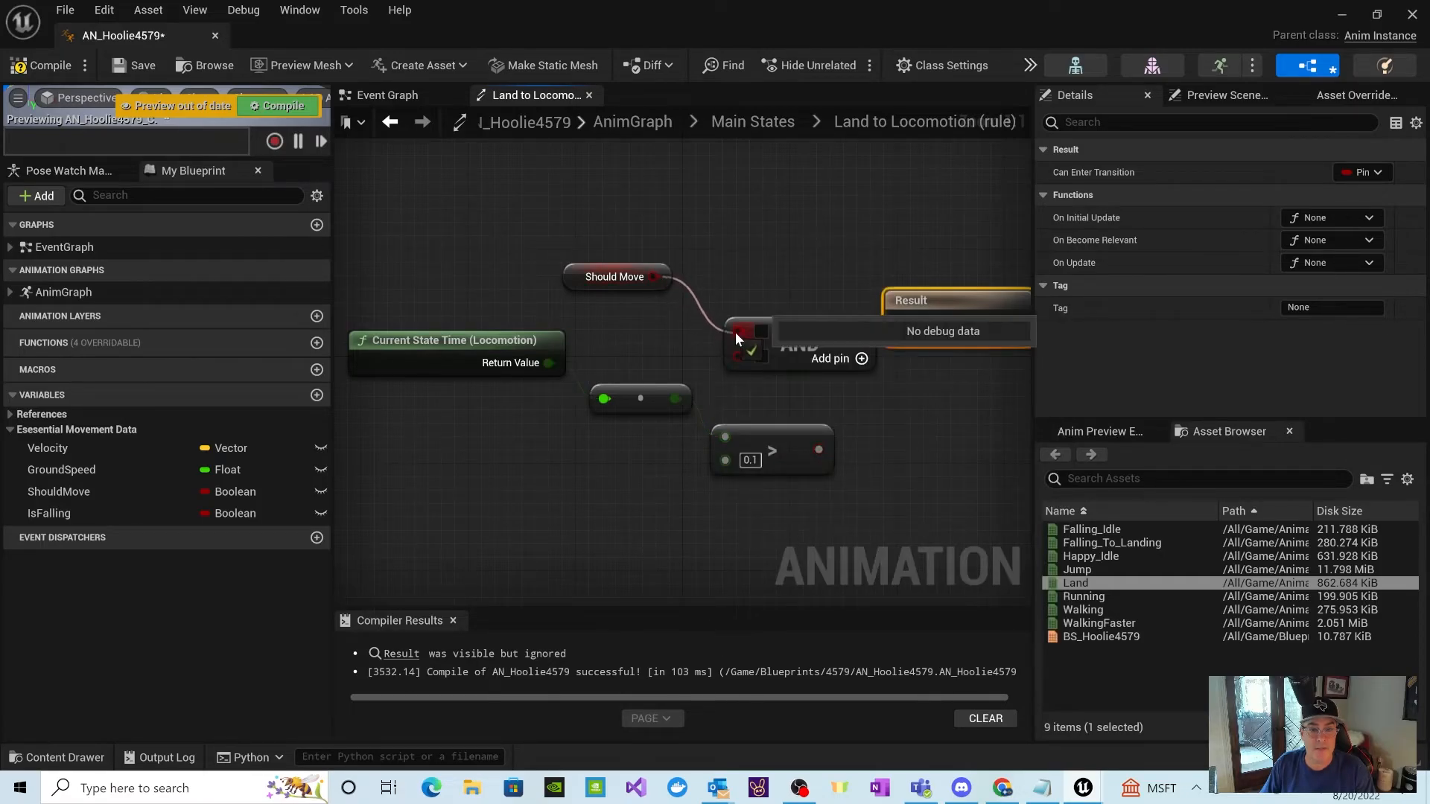
left_click_drag(819, 449, 742, 352)
left_click_drag(842, 328, 897, 323)
left_click_drag(540, 343, 503, 343)
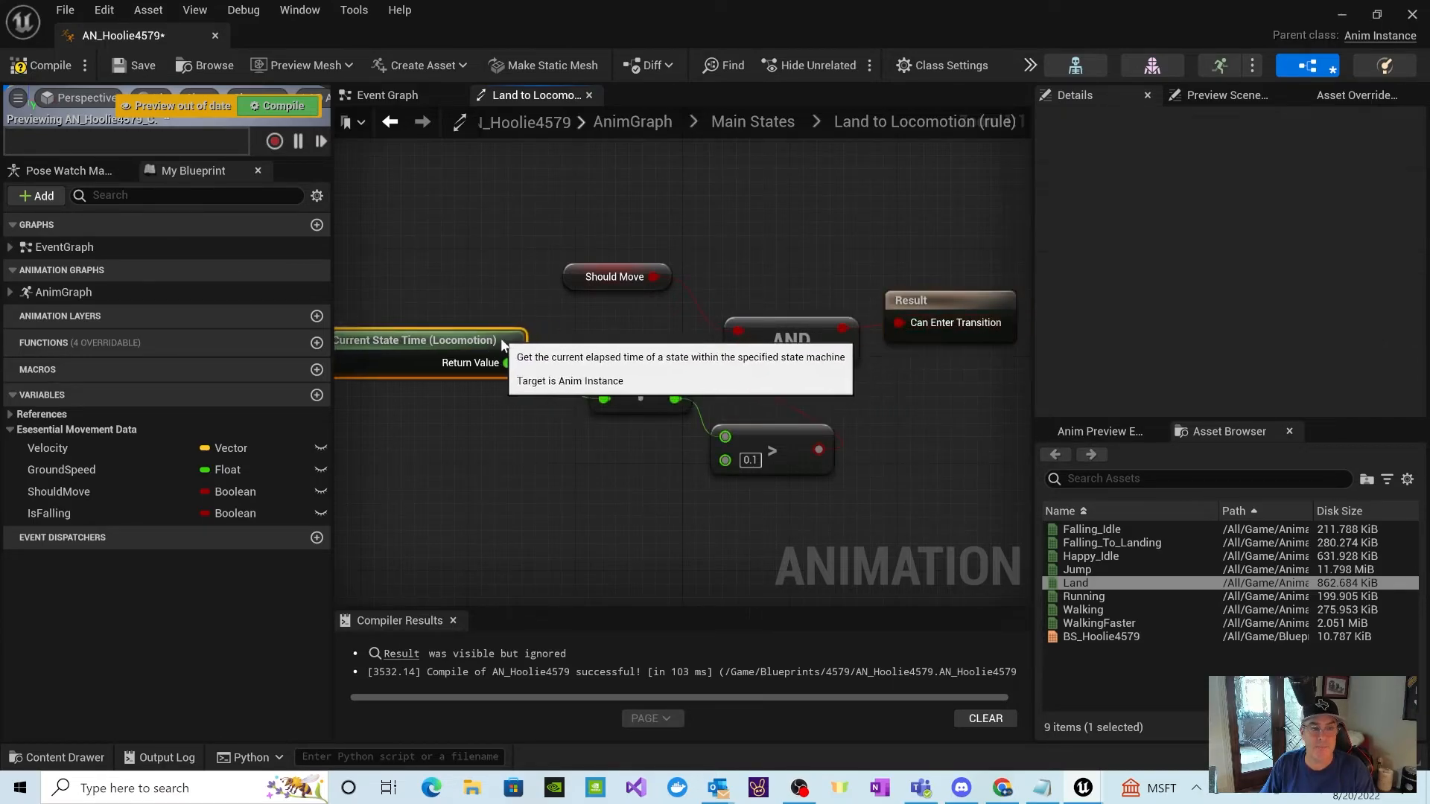
left_click_drag(620, 386, 592, 373)
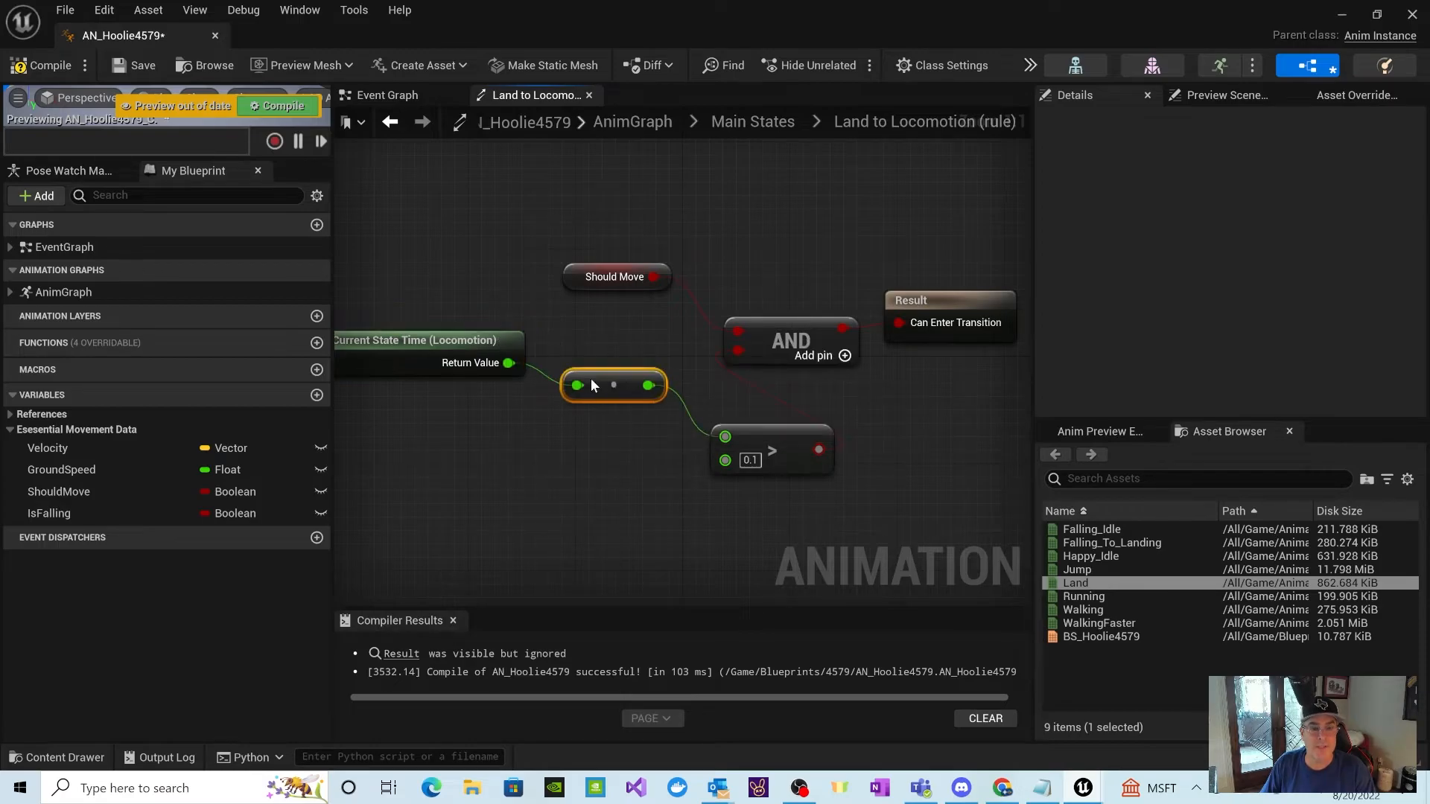
Step: Move the Greater node closer beneath the conversion node in the Land to Locomotion rule, and return to the Main States graph
left_click_drag(739, 422, 686, 422)
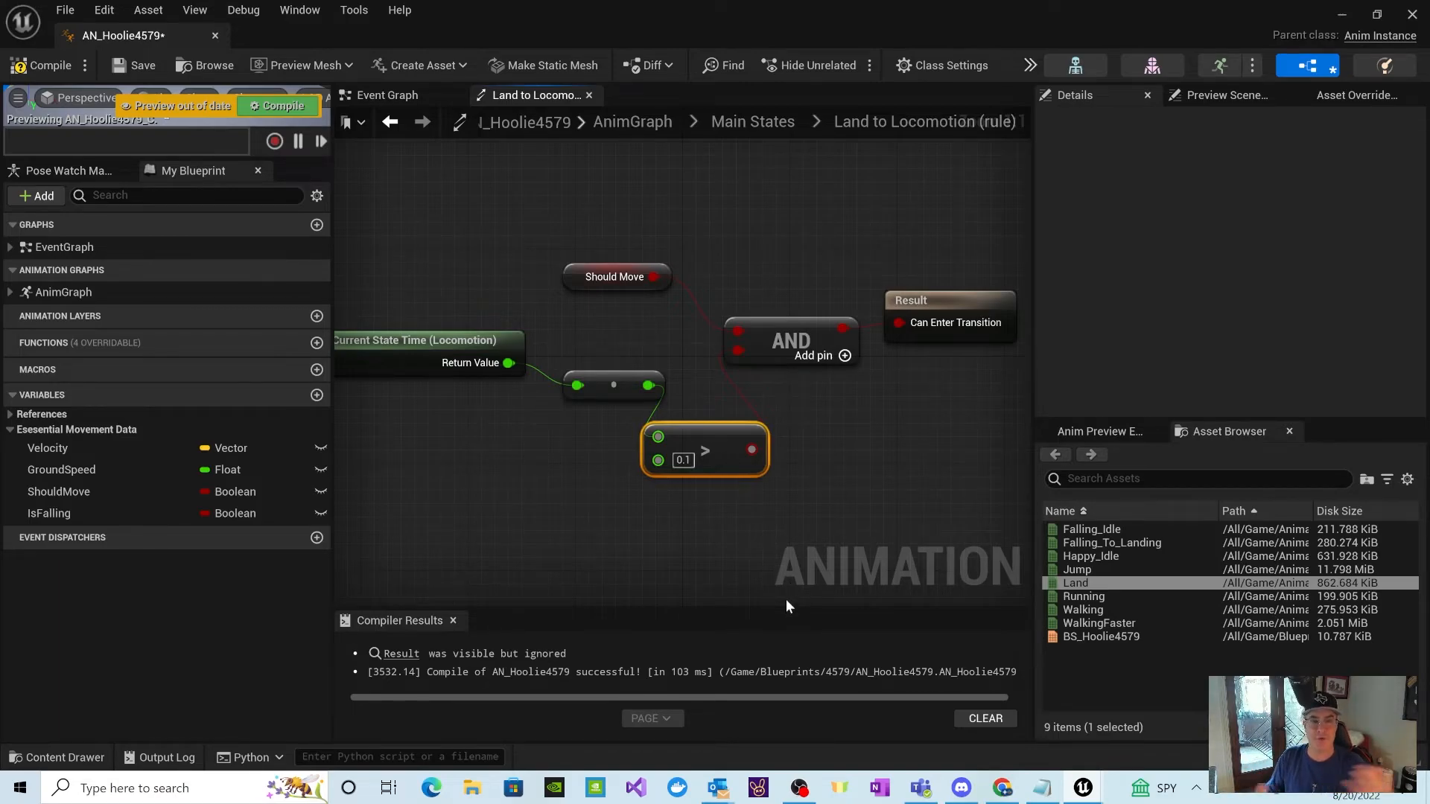
left_click(753, 121)
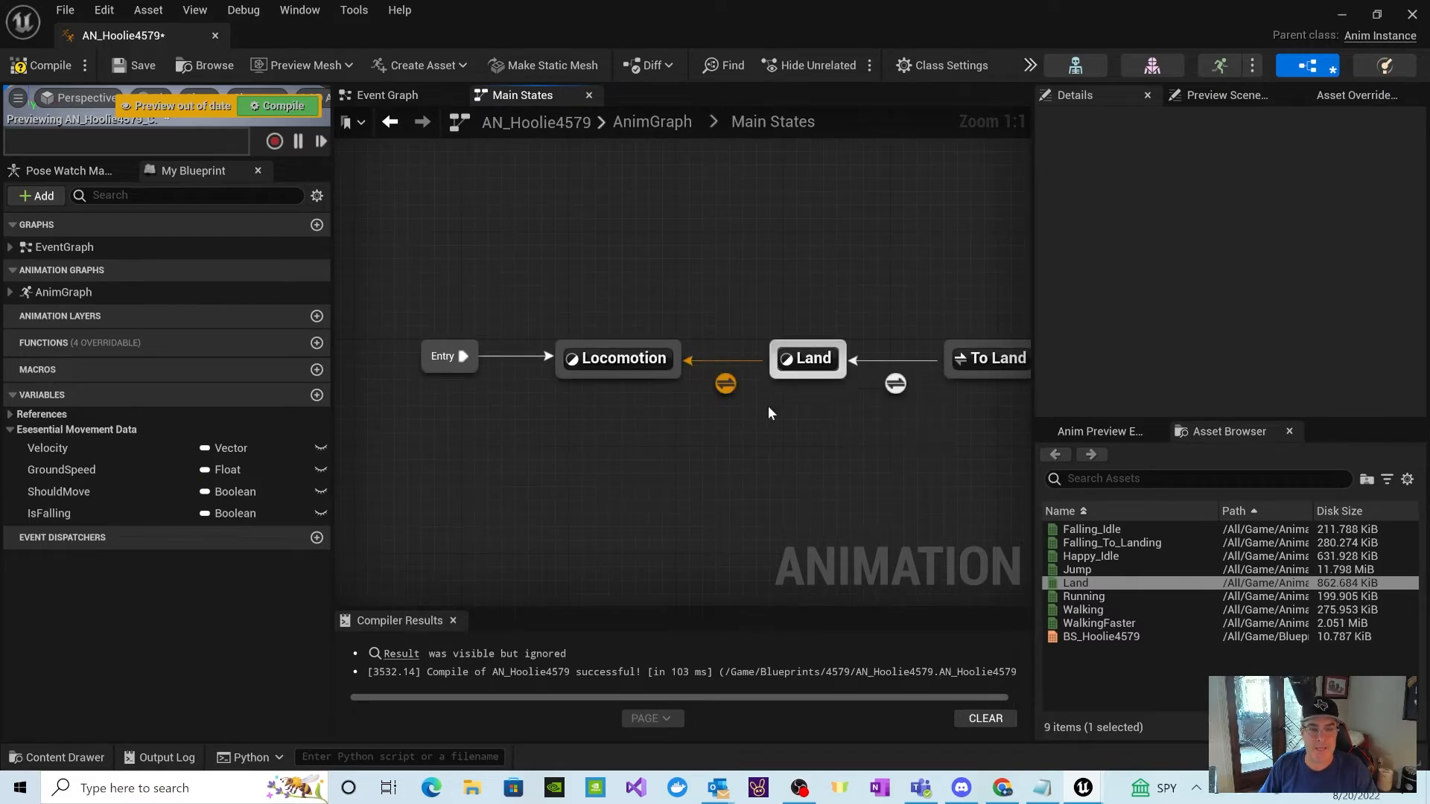
left_click(973, 379)
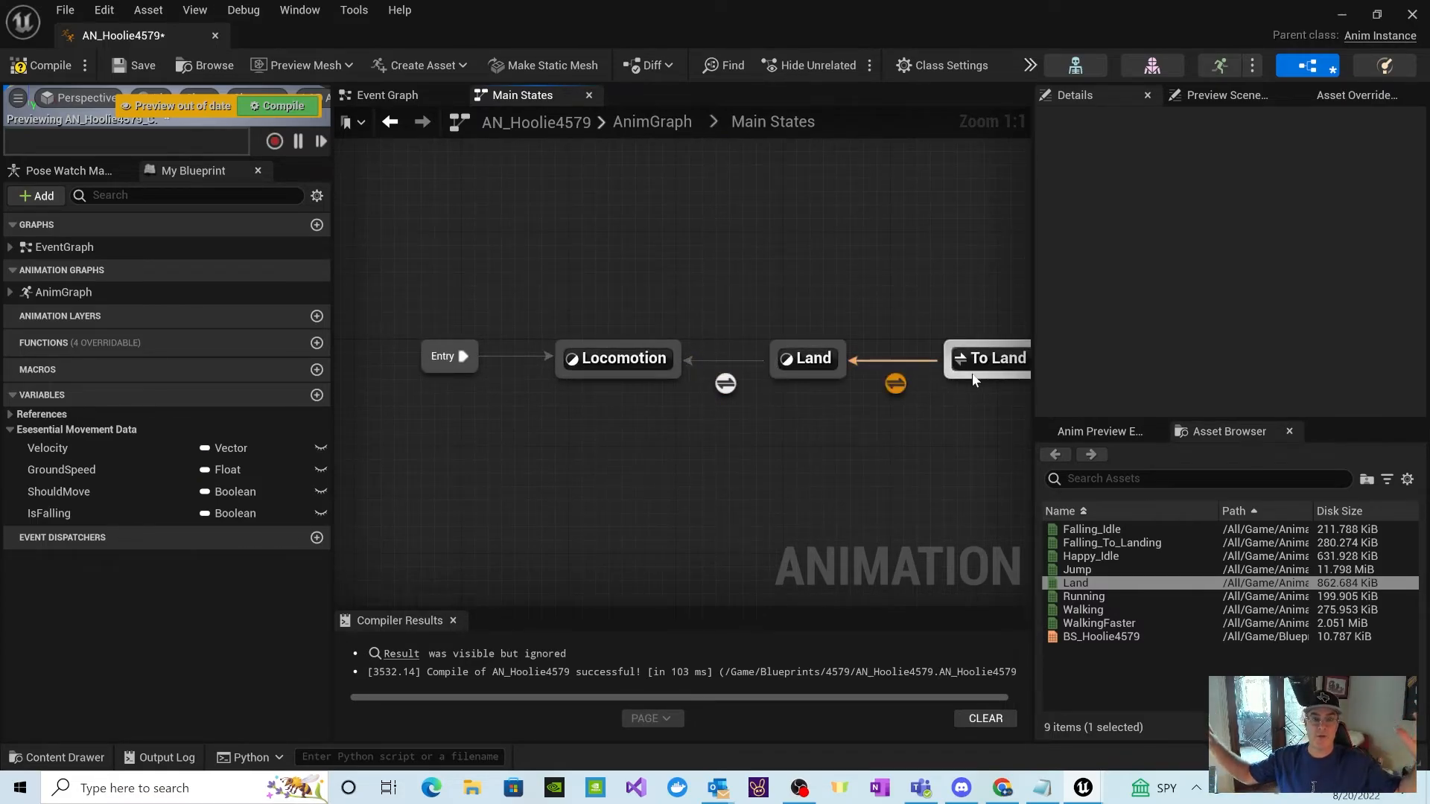
mouse_move(898, 383)
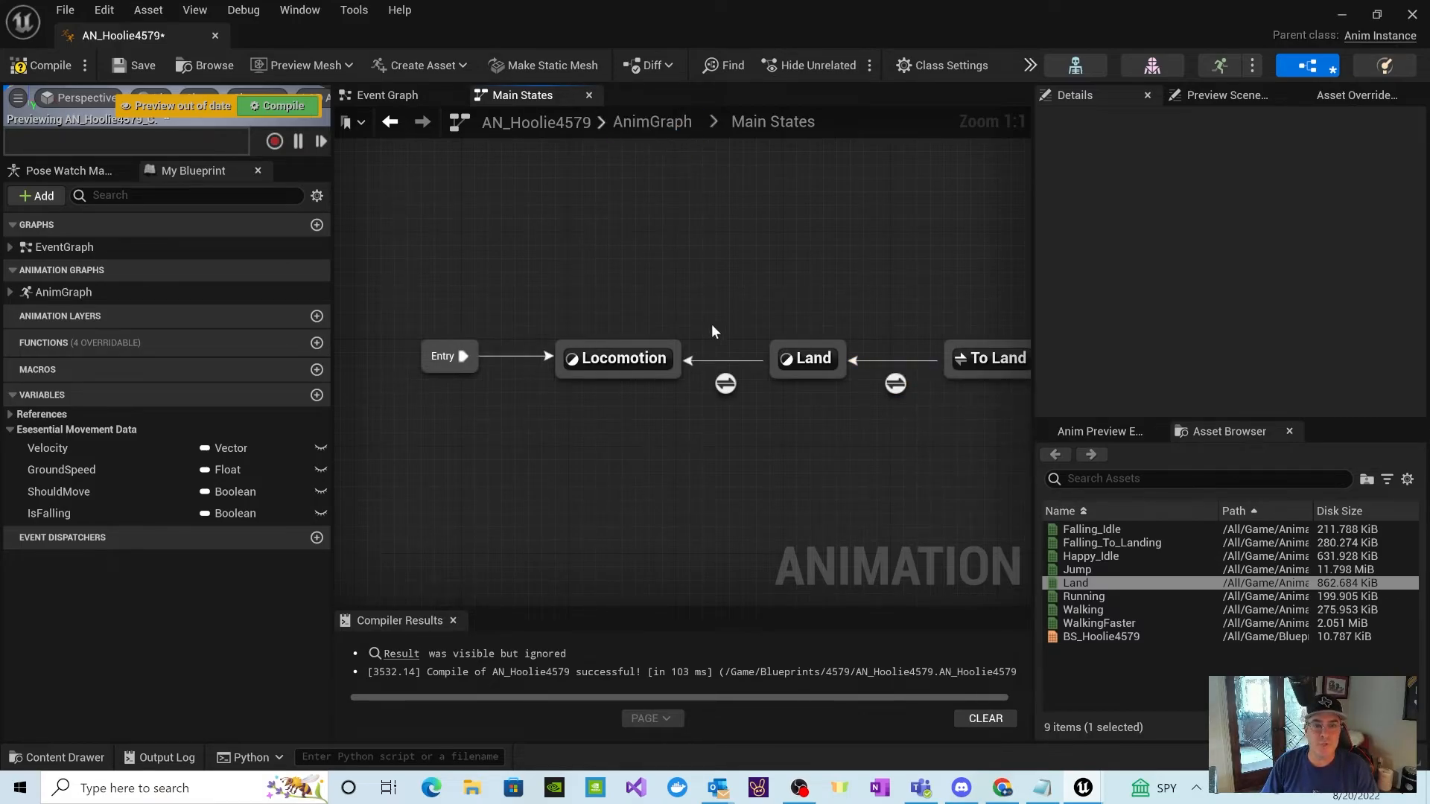
Step: In the Land to Locomotion rule, shift the time, conversion and Greater nodes left and the AND and Result nodes right, and return to Main States
double_click(730, 386)
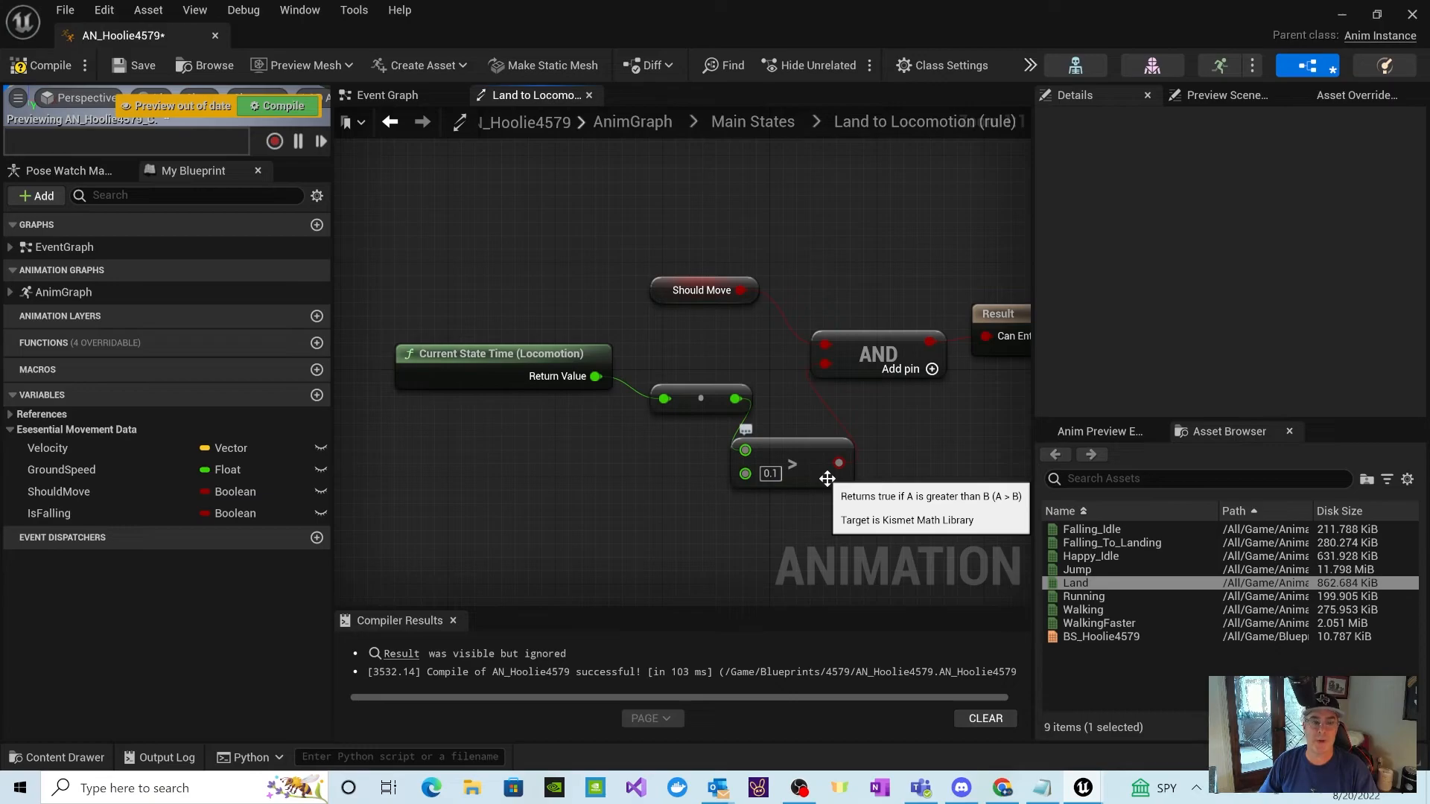
left_click_drag(394, 318, 681, 406)
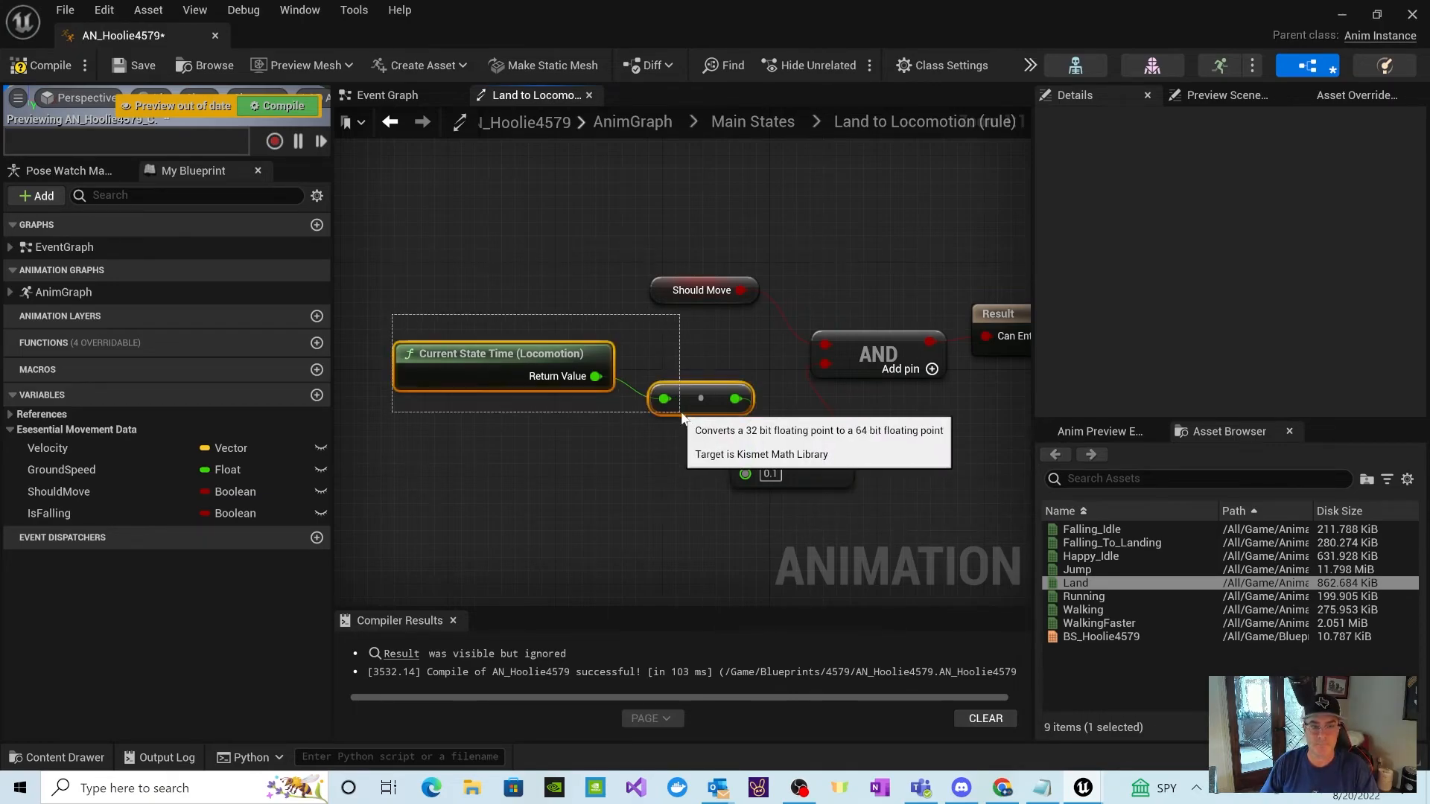
left_click_drag(607, 354, 535, 332)
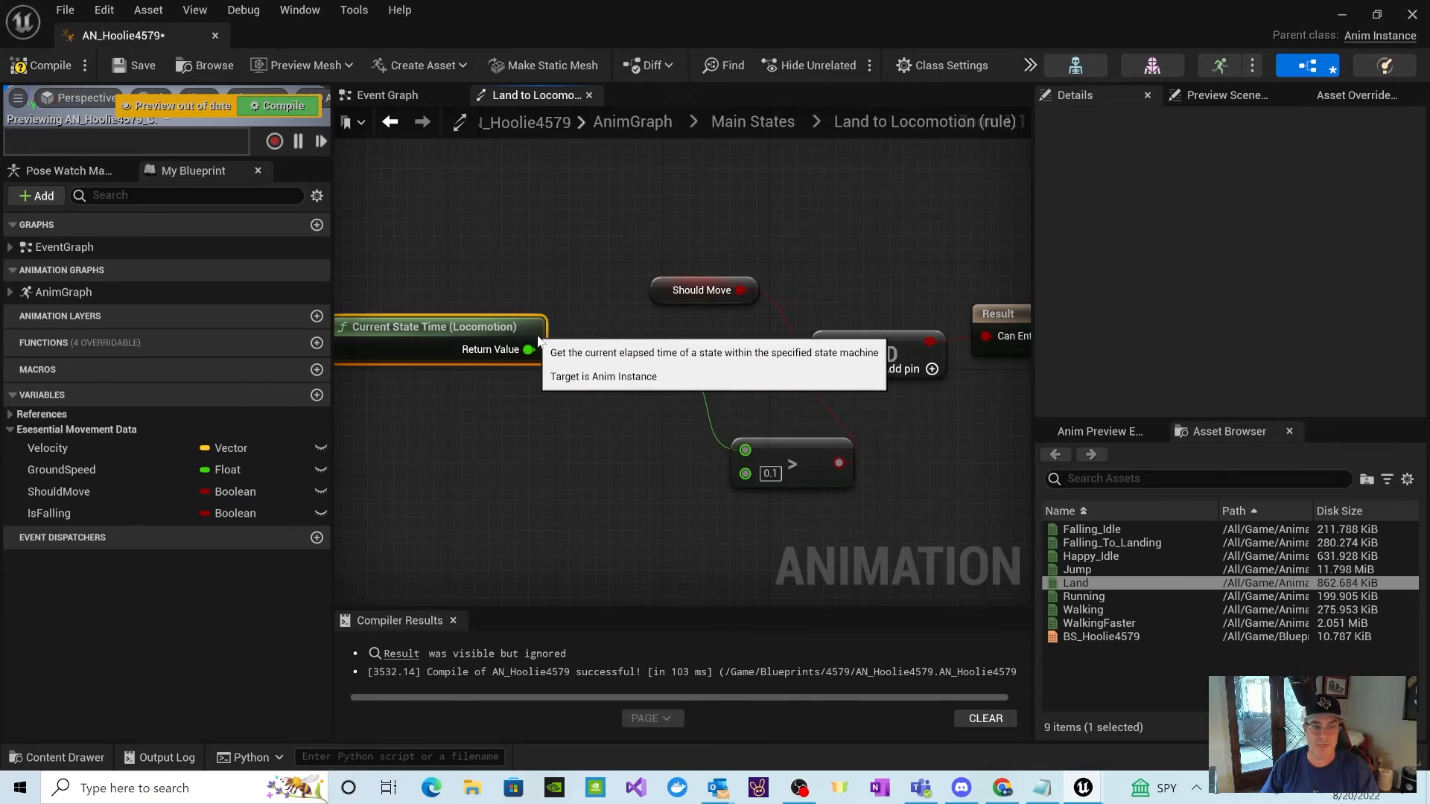
left_click_drag(824, 465, 784, 438)
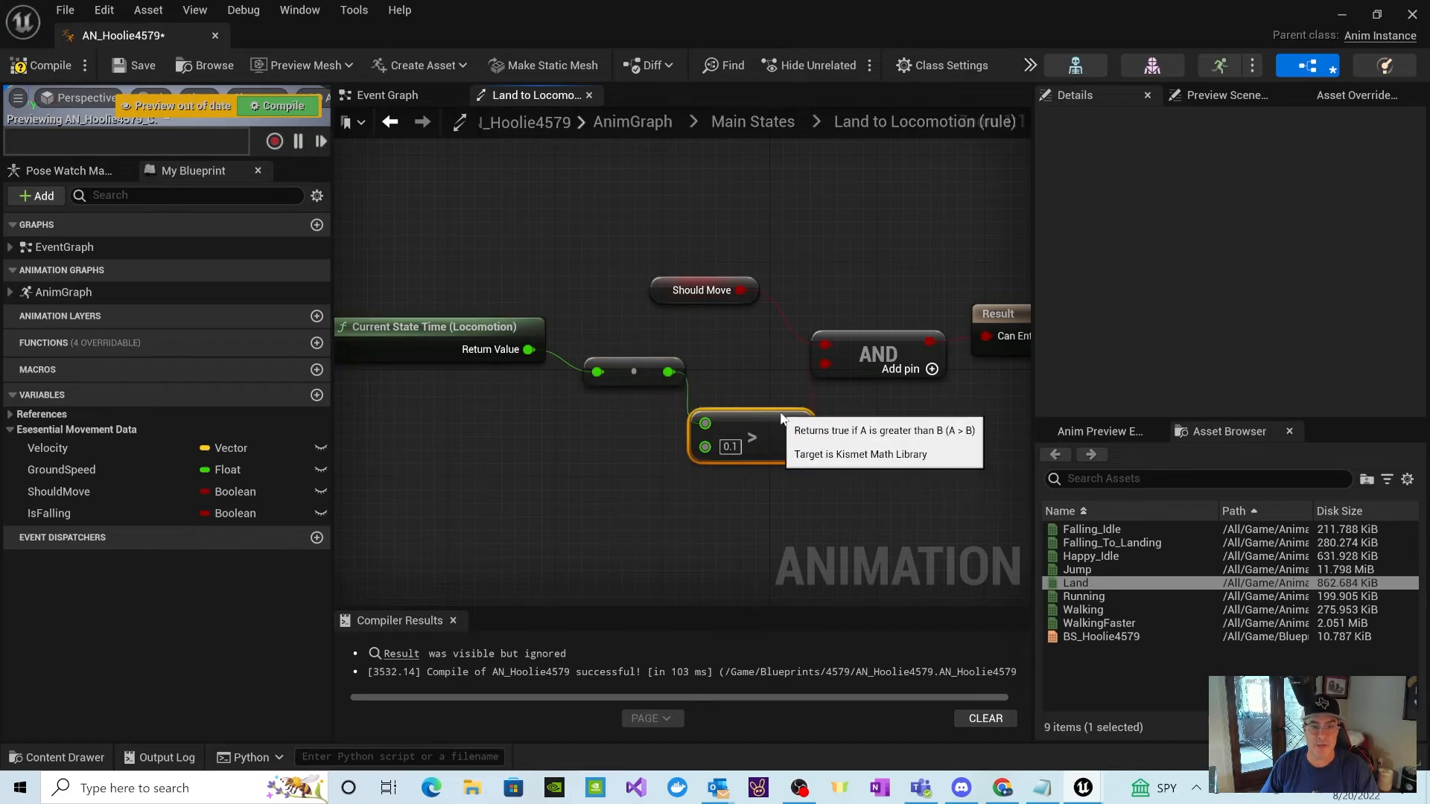
left_click_drag(1022, 318, 1034, 318)
left_click_drag(766, 330, 819, 331)
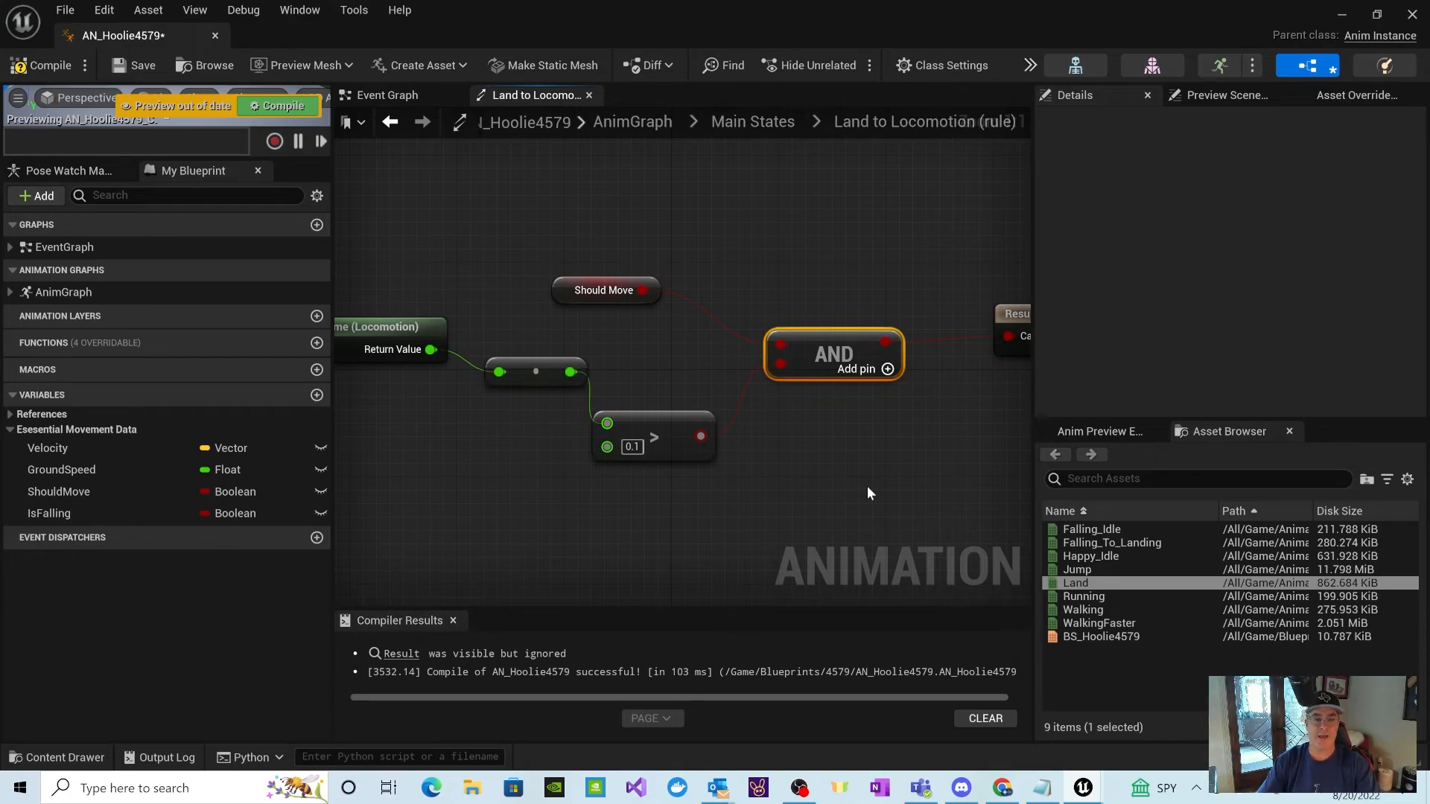
left_click(745, 125)
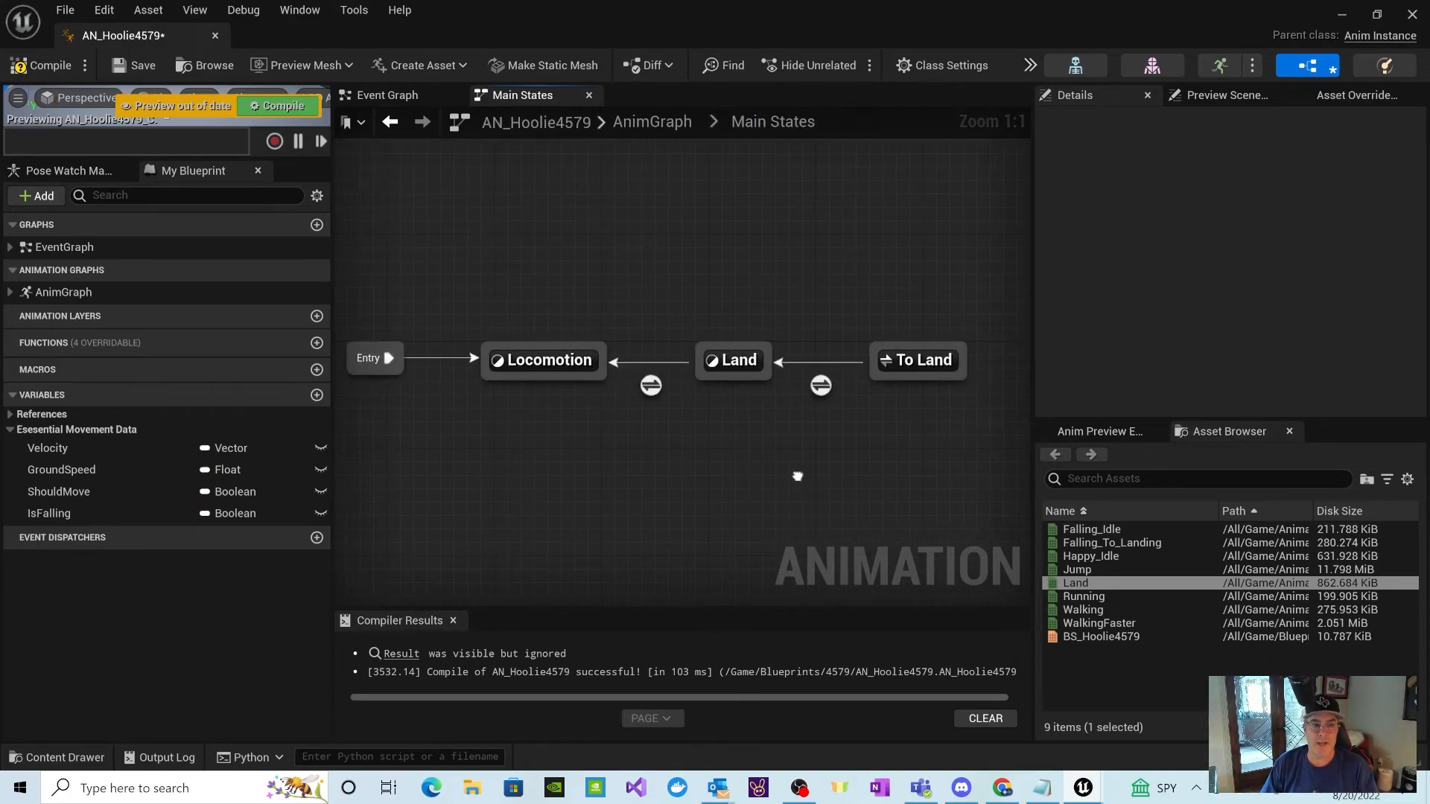
Step: Inspect the Land state and its Land sequence's animation asset, and return to the Main States graph of AN_Hoolie4579
mouse_move(741, 379)
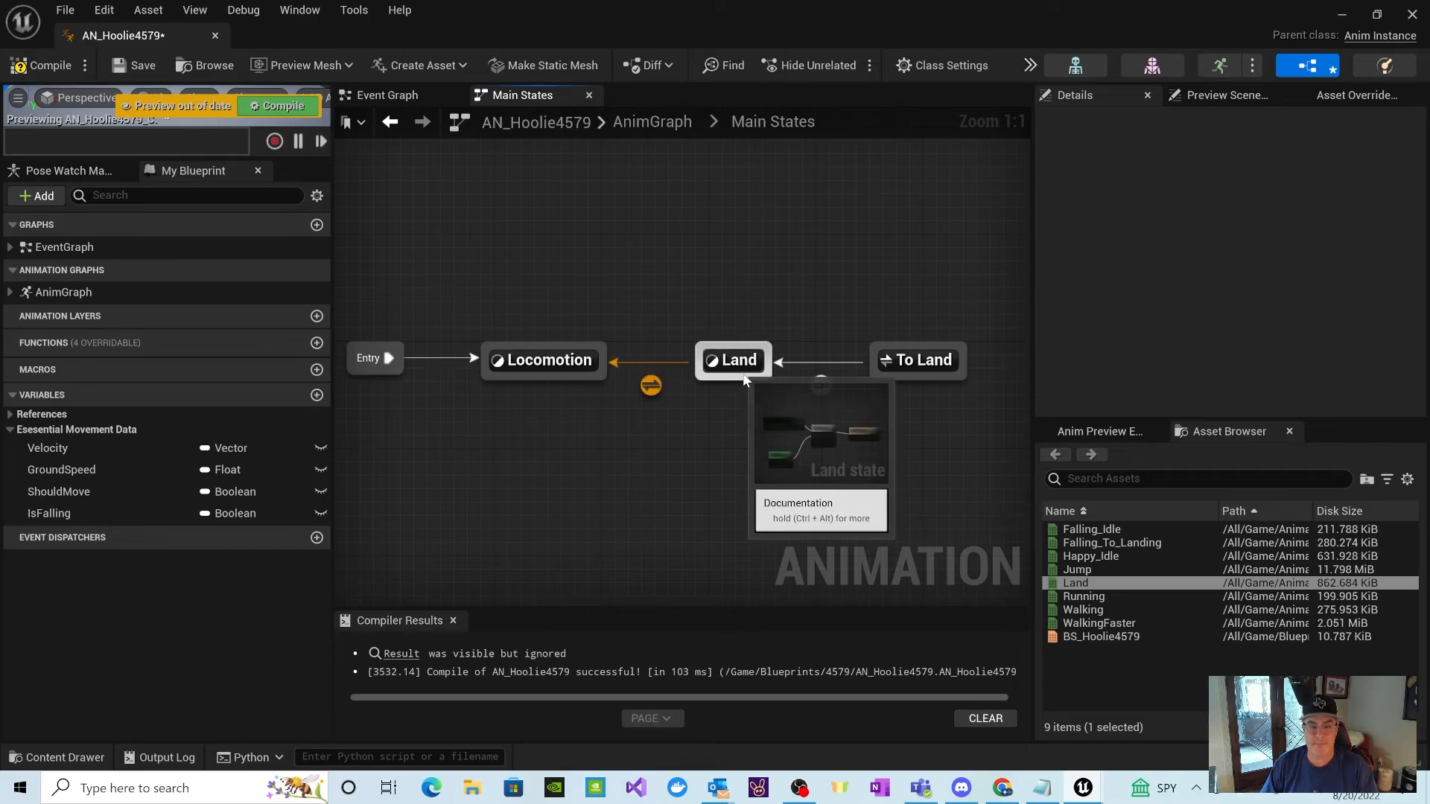
double_click(740, 376)
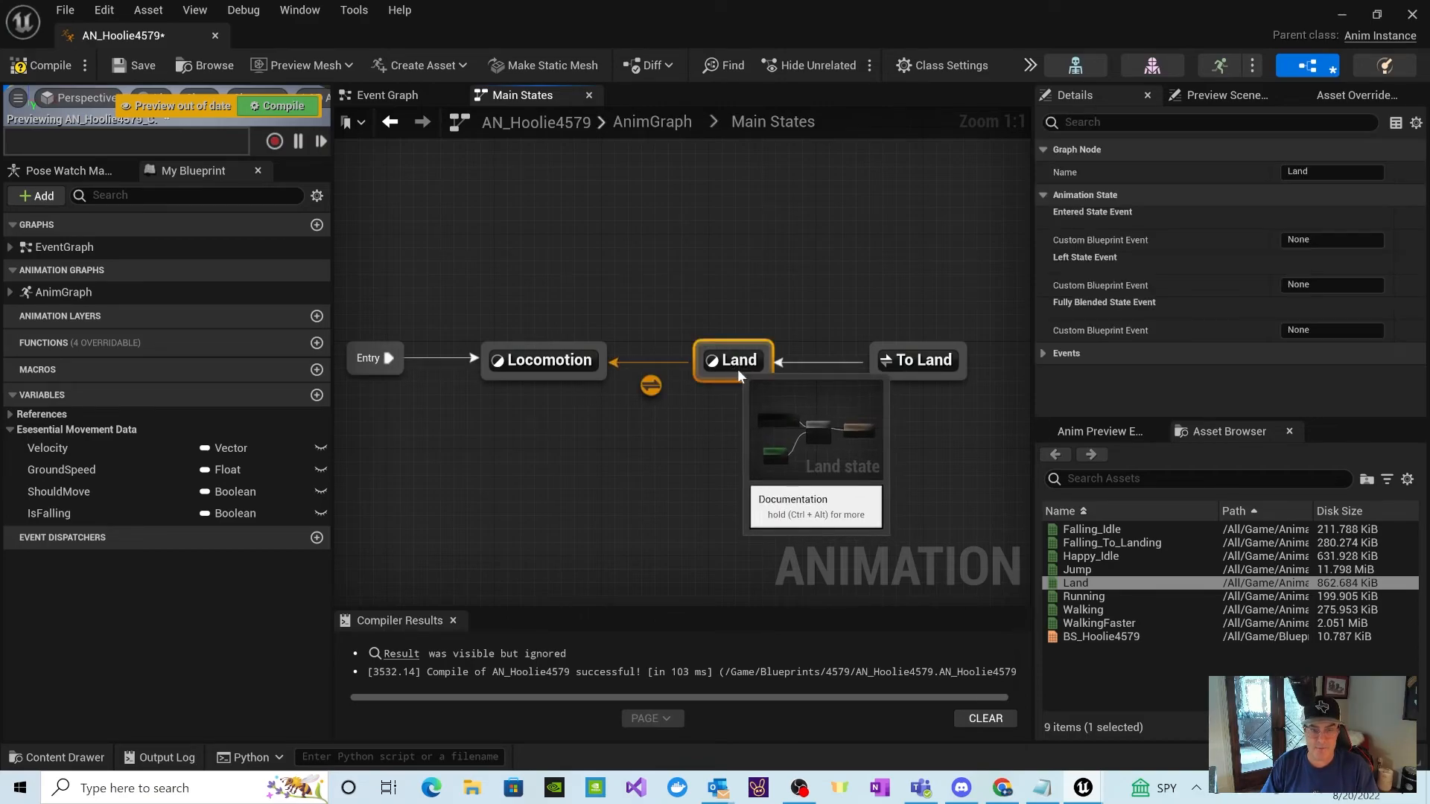
left_click(522, 453)
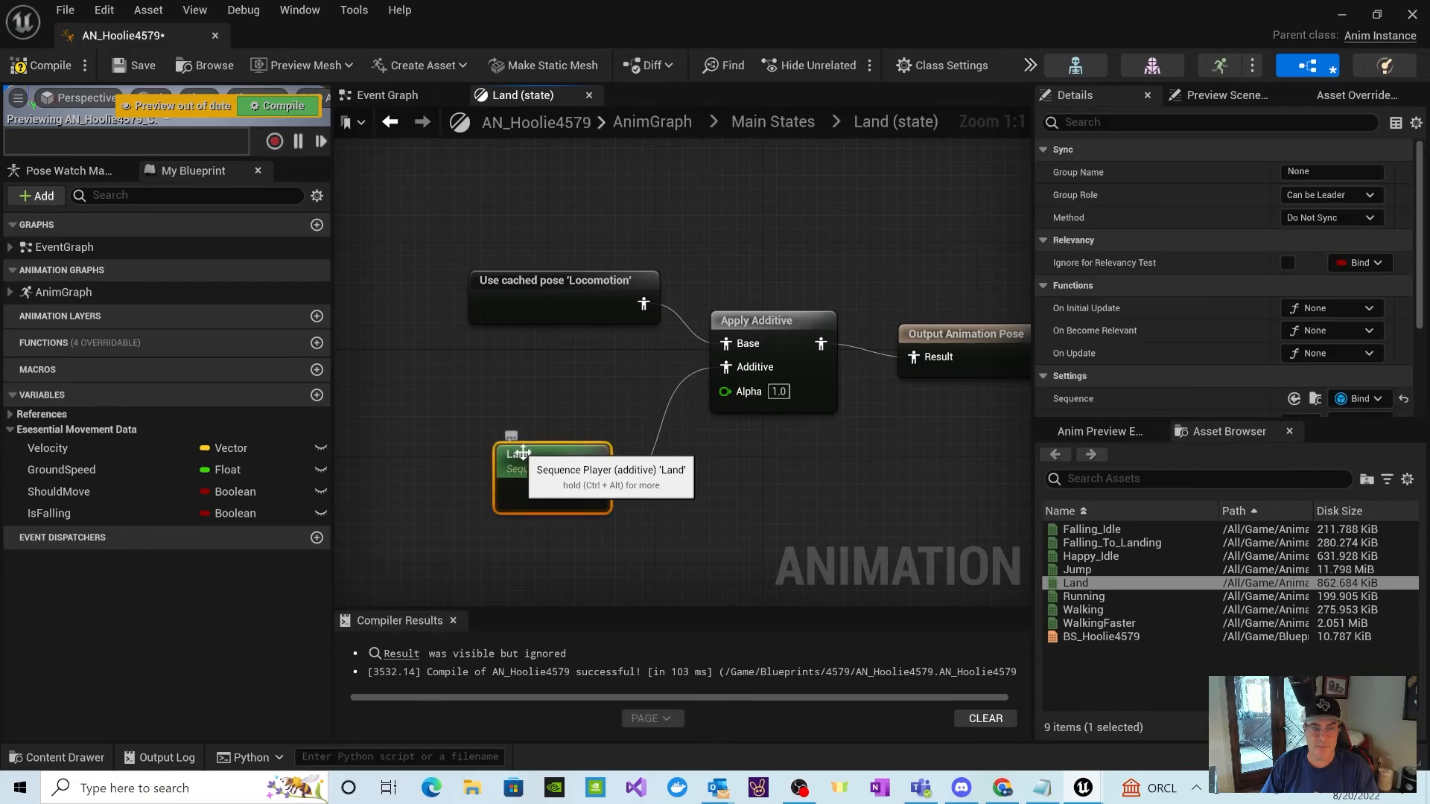
double_click(530, 458)
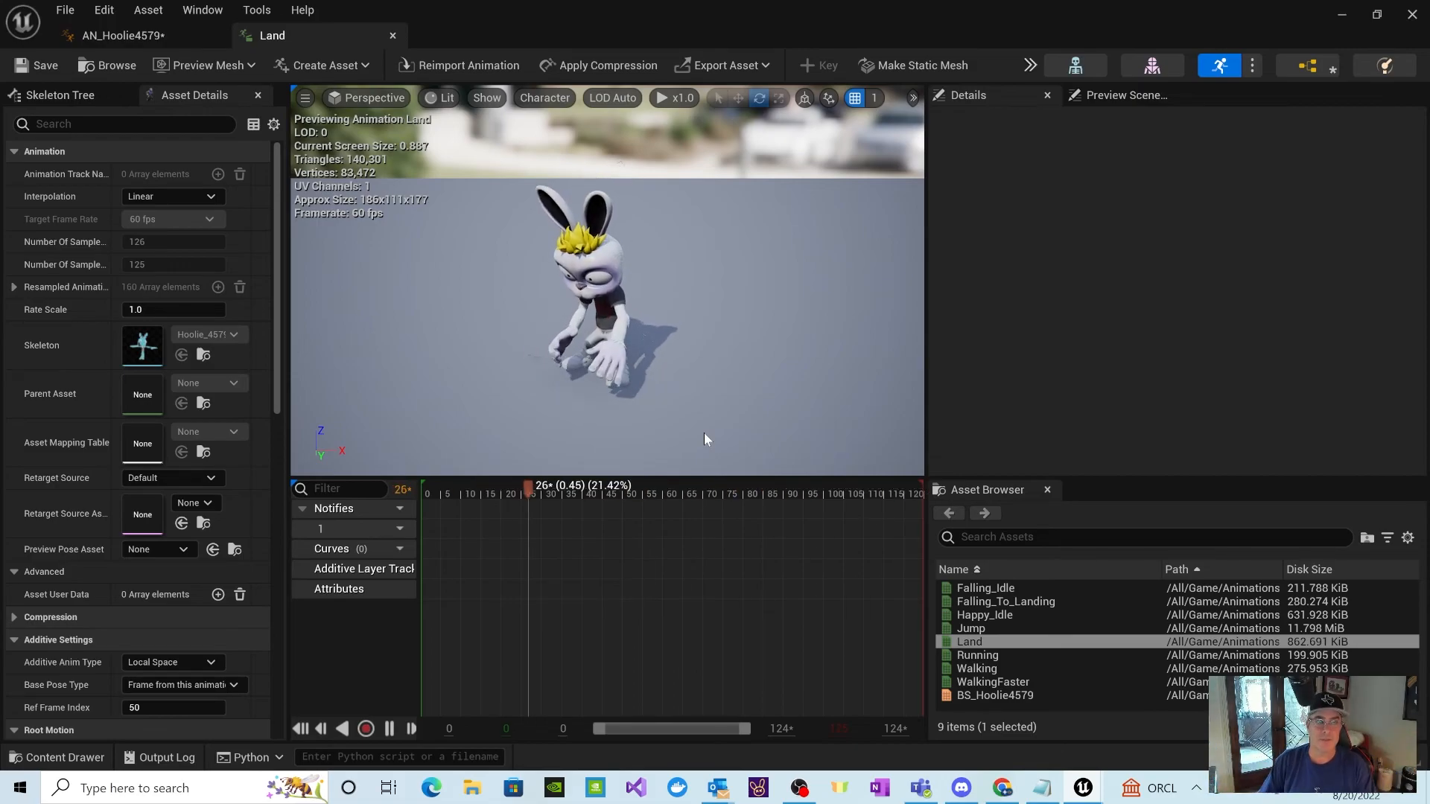
left_click(157, 43)
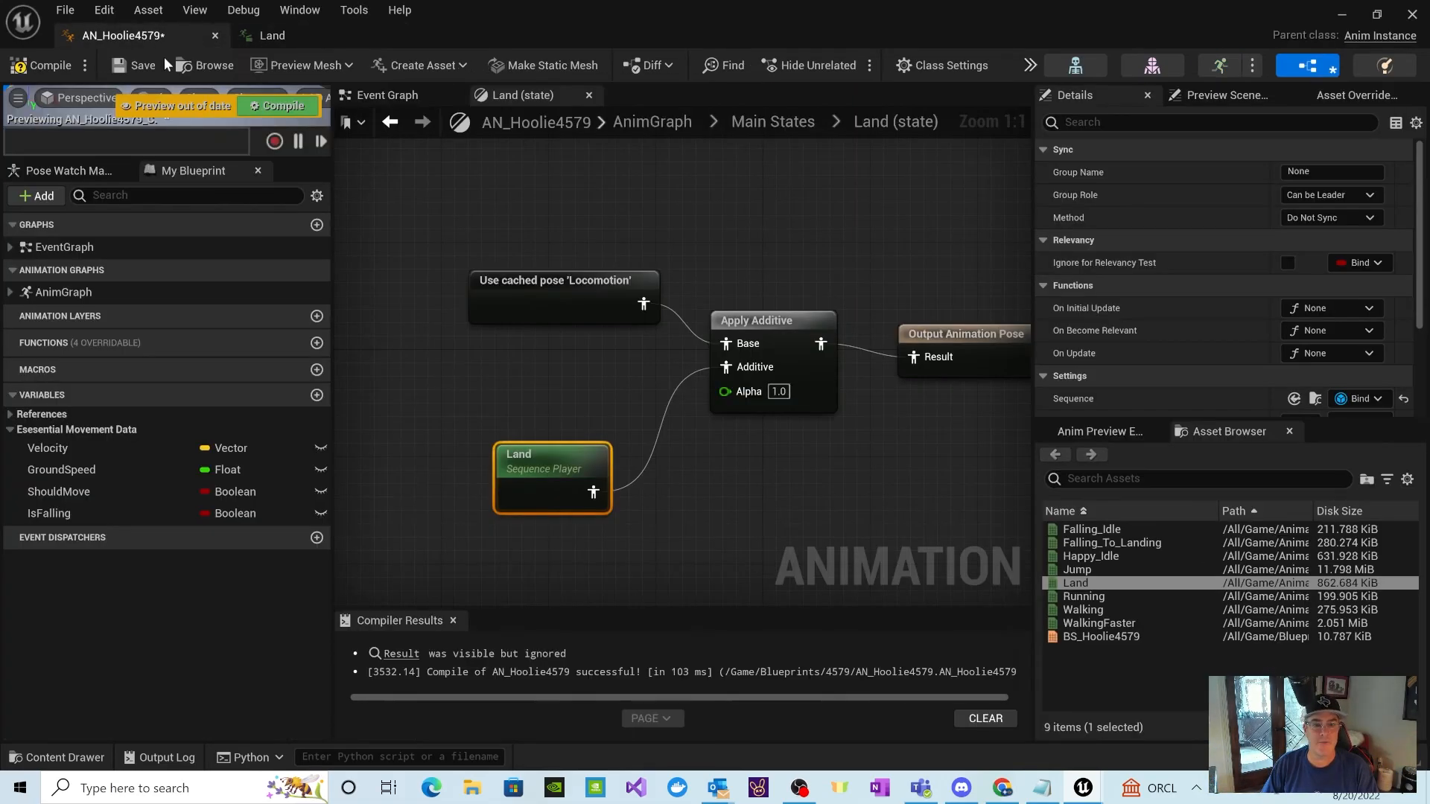
left_click(776, 118)
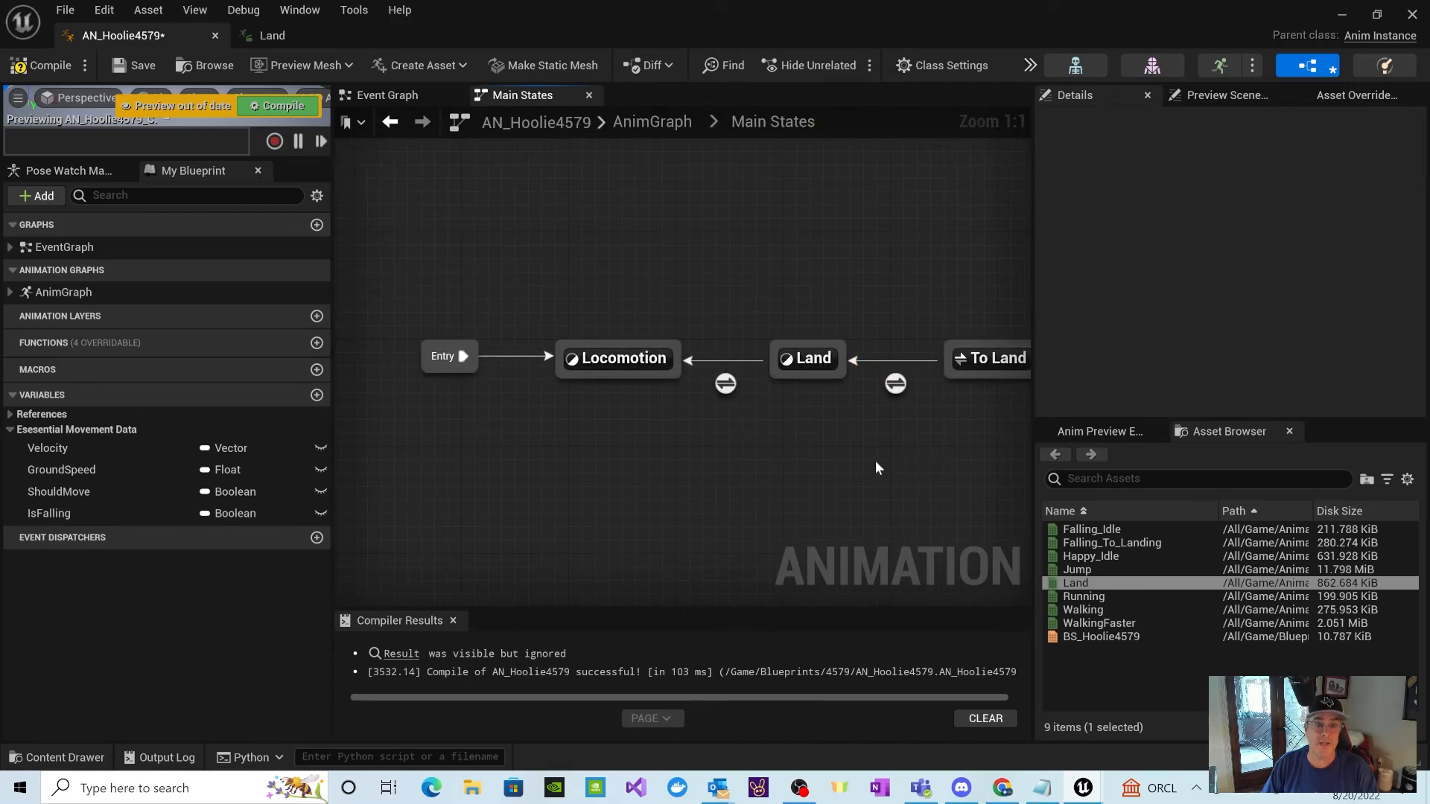
Step: Select the To Land alias, and compile and save the AN_Hoolie4579 animation blueprint
left_click(991, 359)
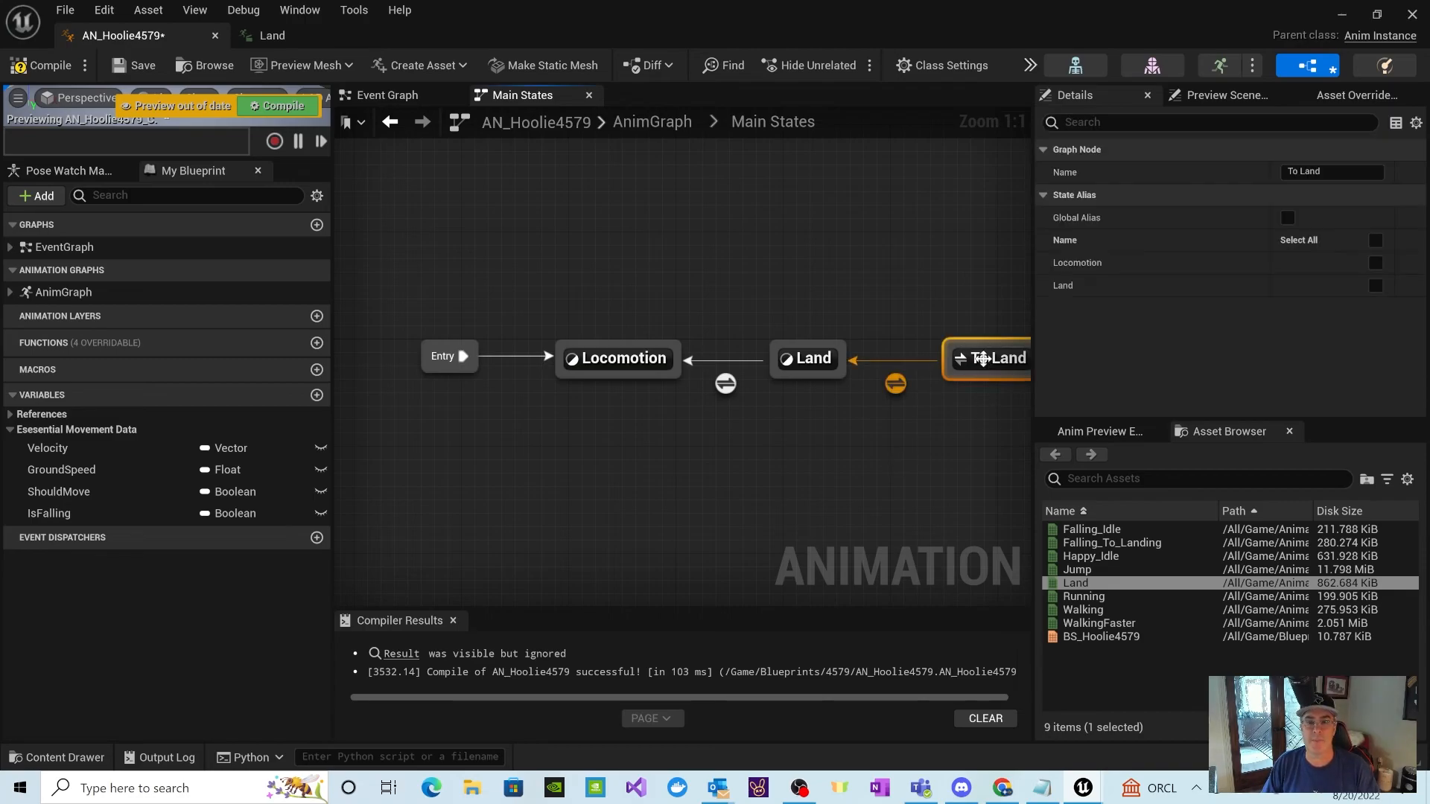
left_click(286, 106)
left_click(51, 67)
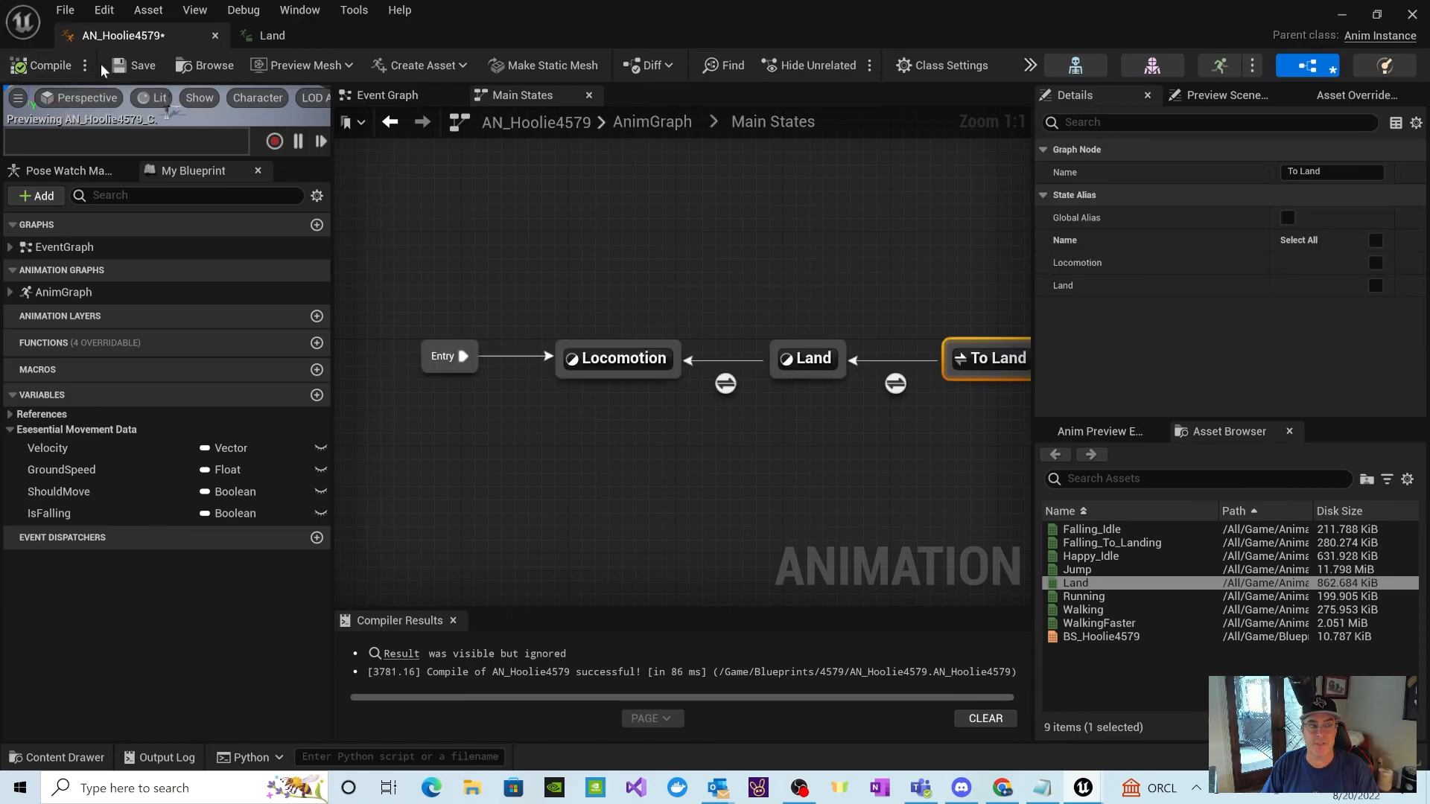
left_click(134, 66)
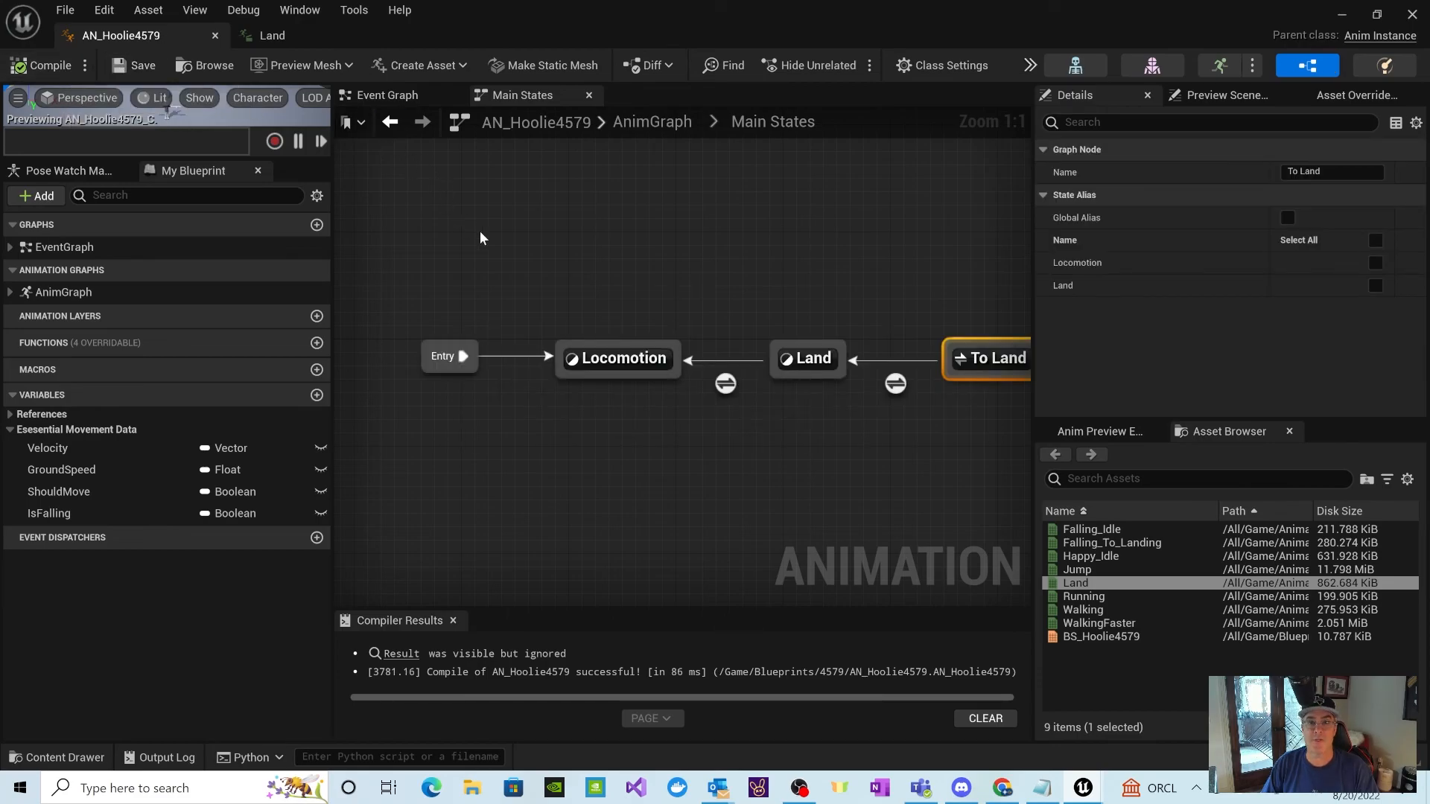